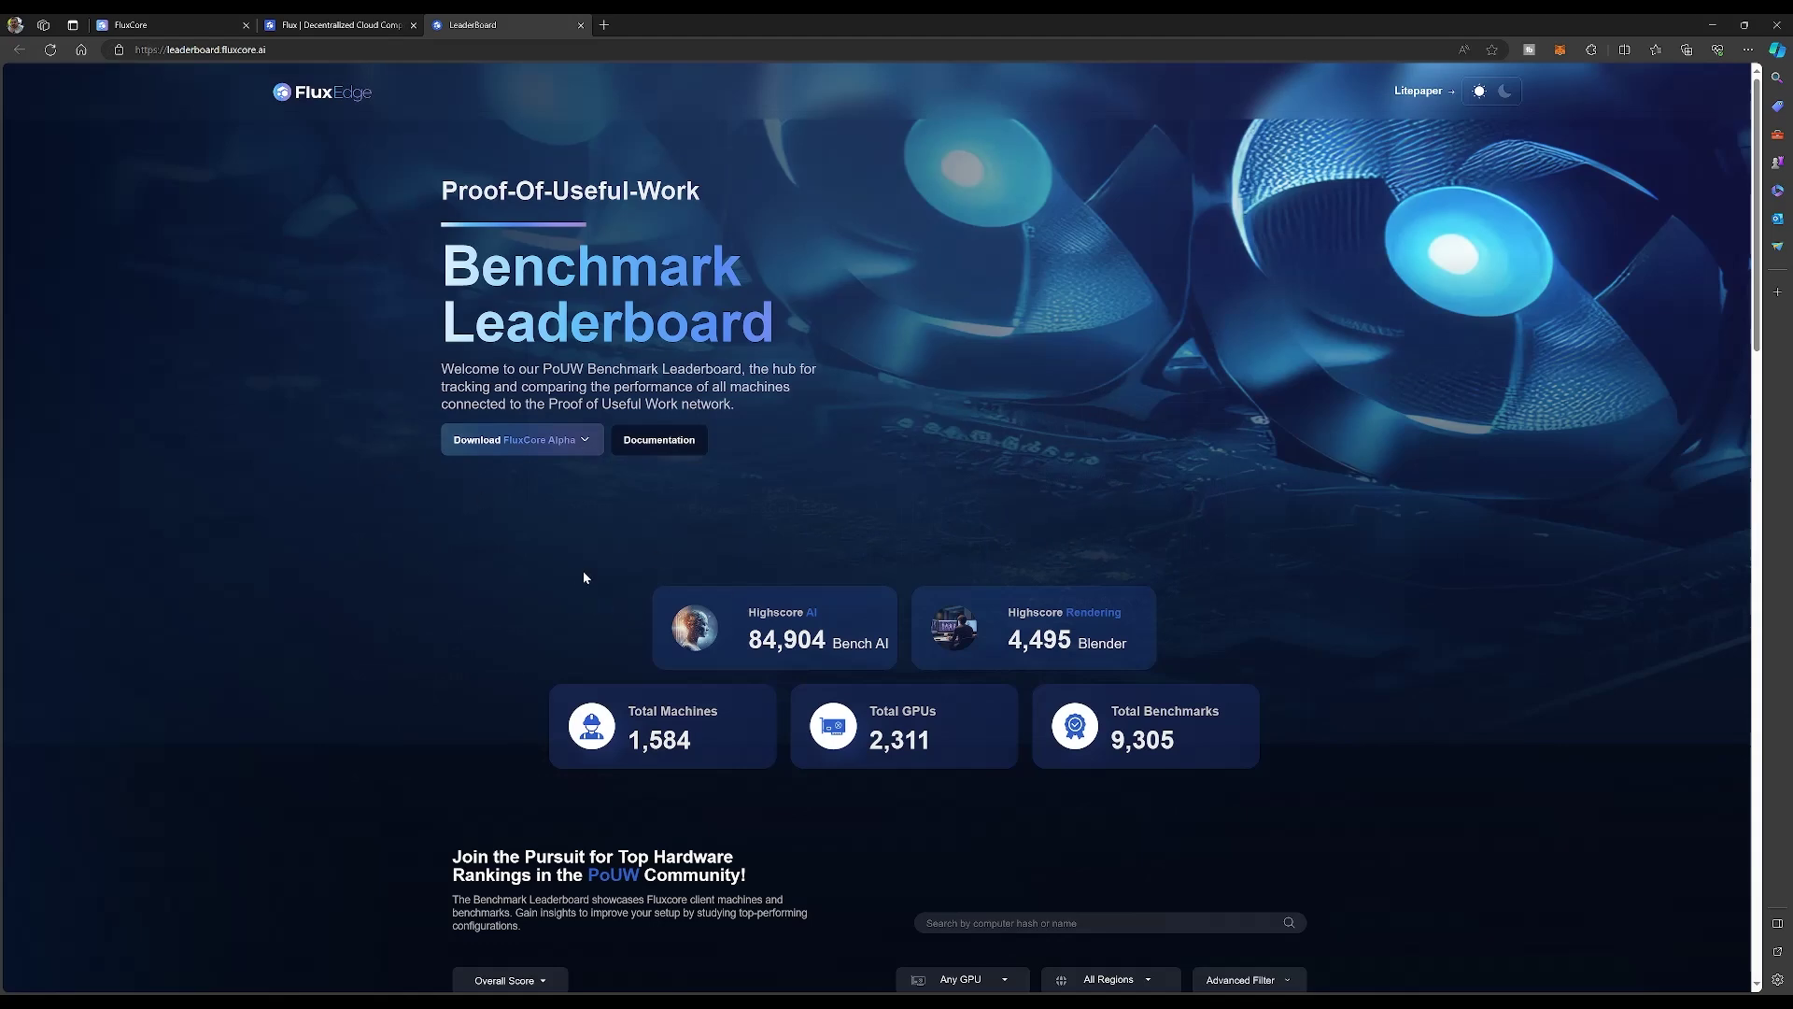
- Examine the GPU, memory, CPU and disk details of the top-ranked machine on the benchmark leaderboard
scroll(582, 577, "down", 1)
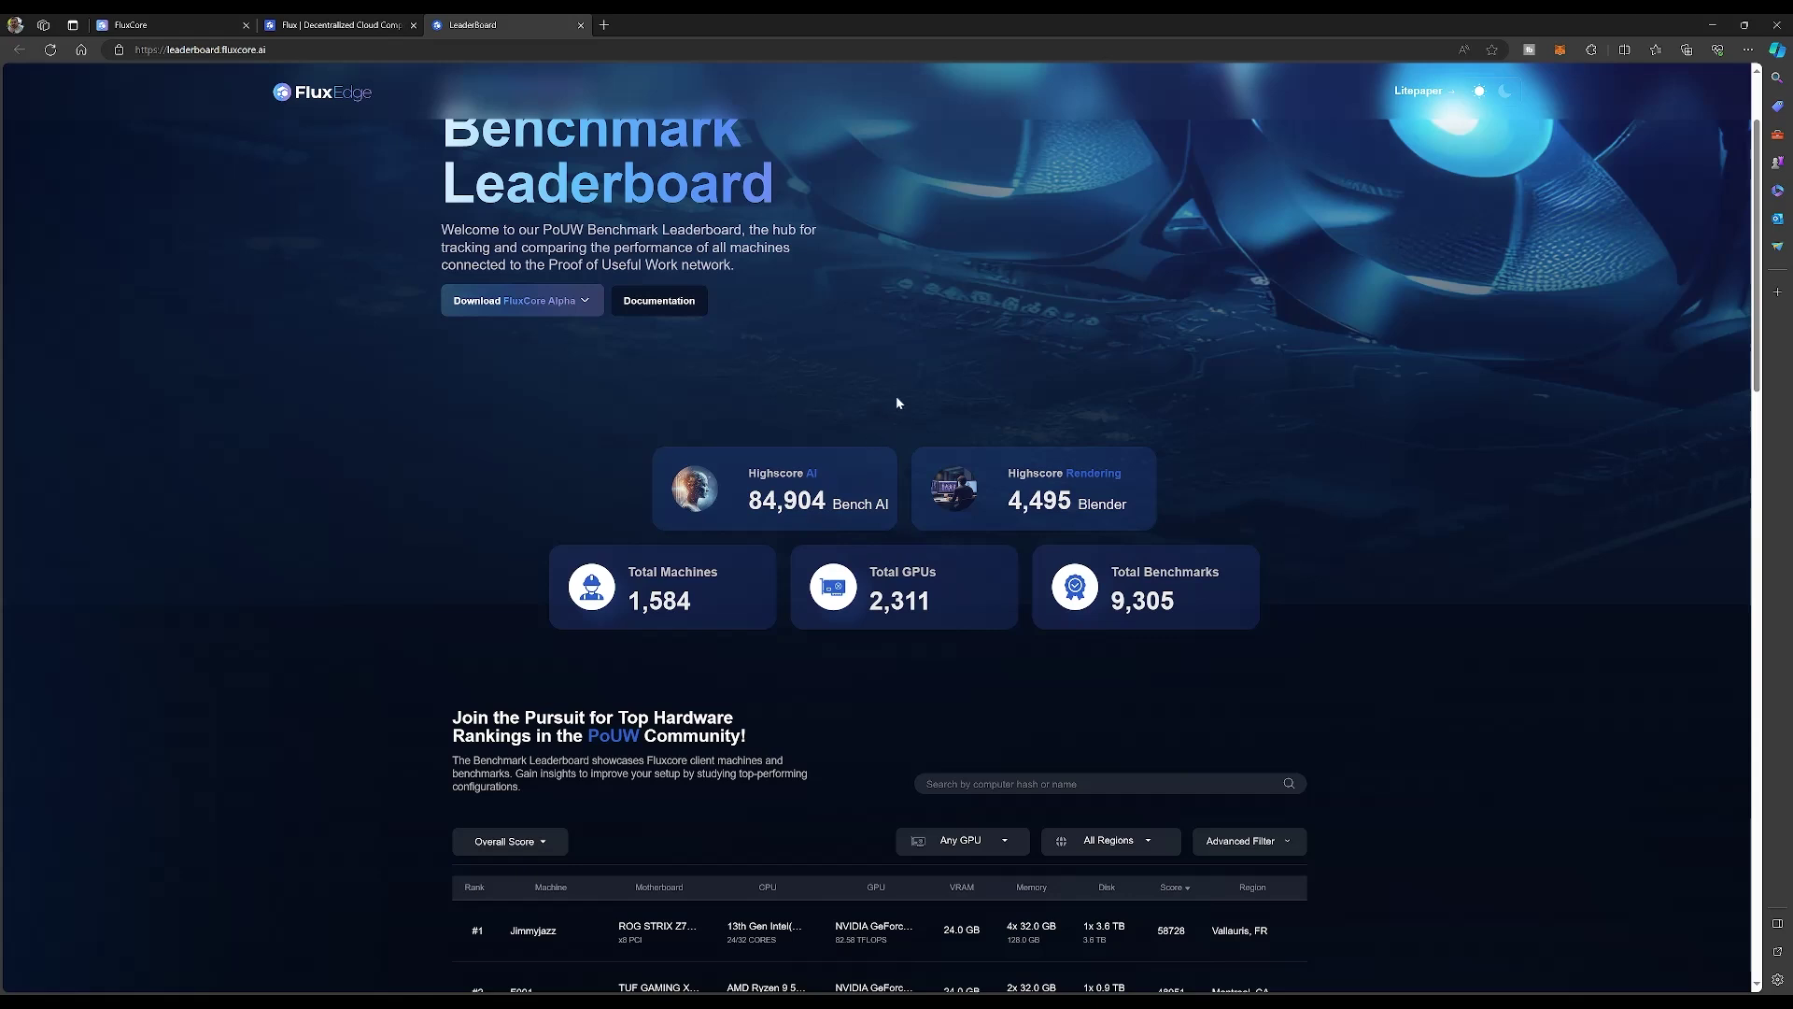
scroll(896, 403, "down", 5)
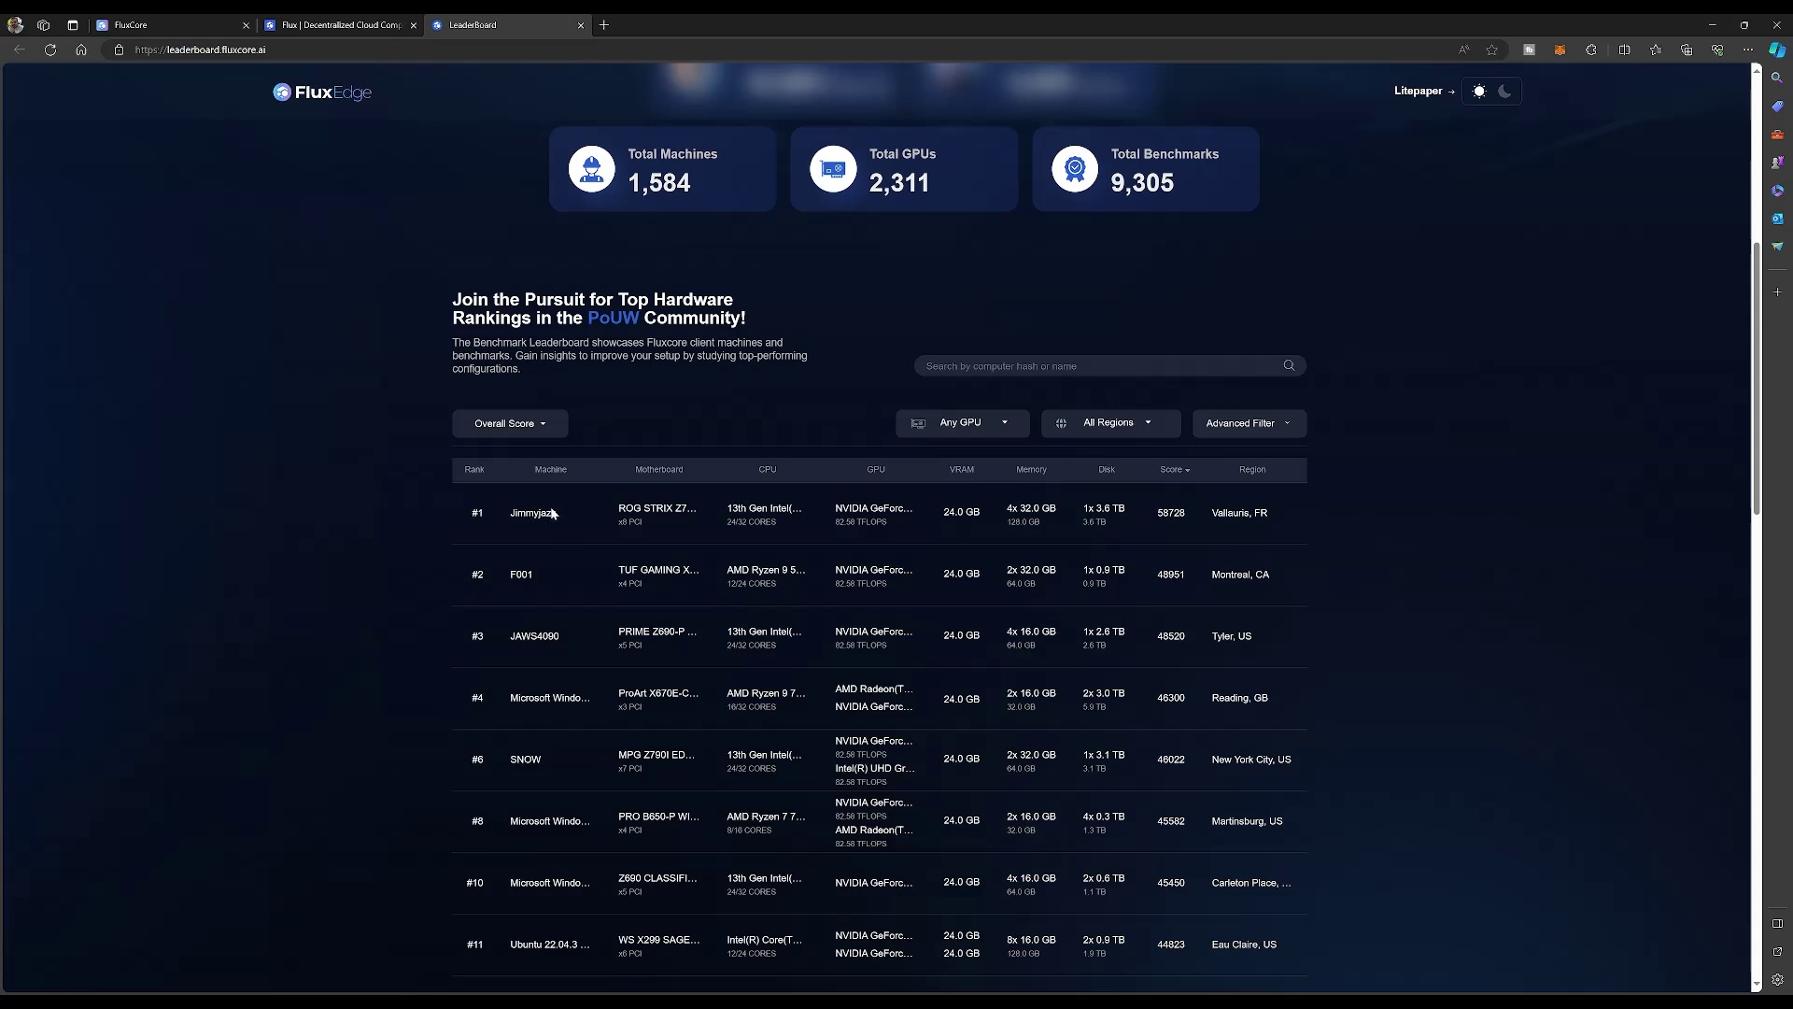
left_click(623, 513)
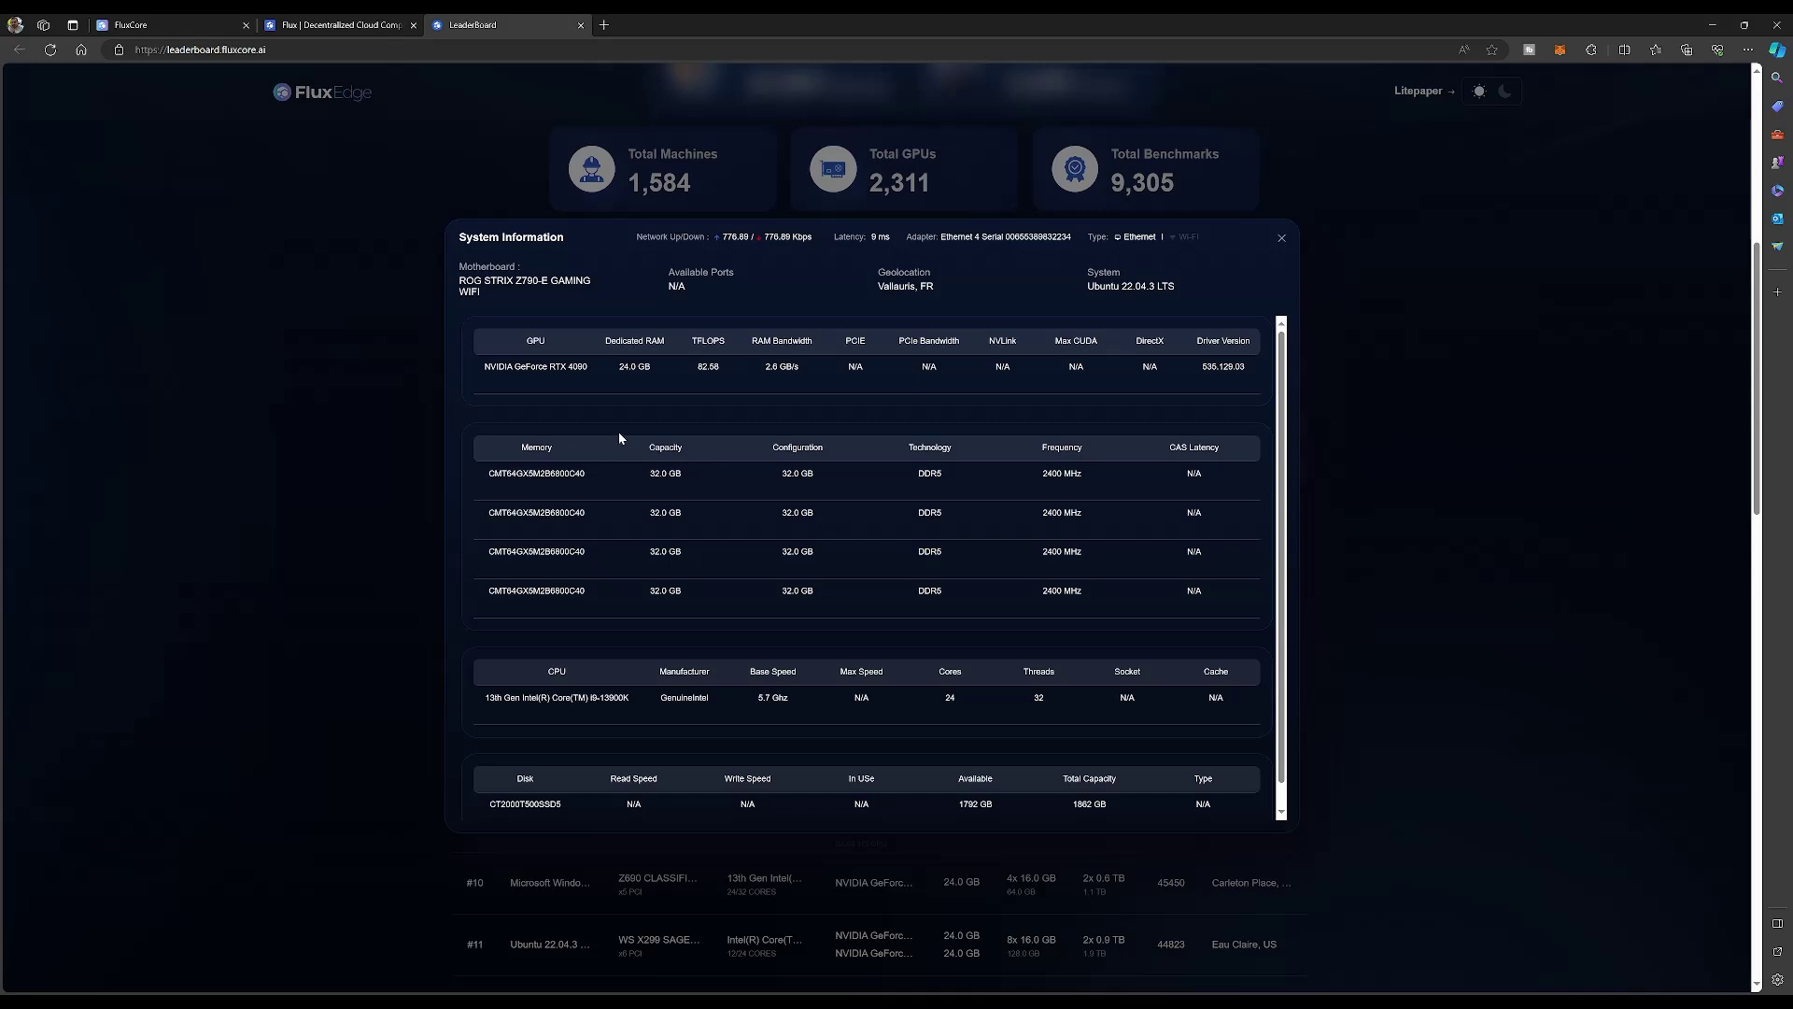
scroll(619, 434, "down", 2)
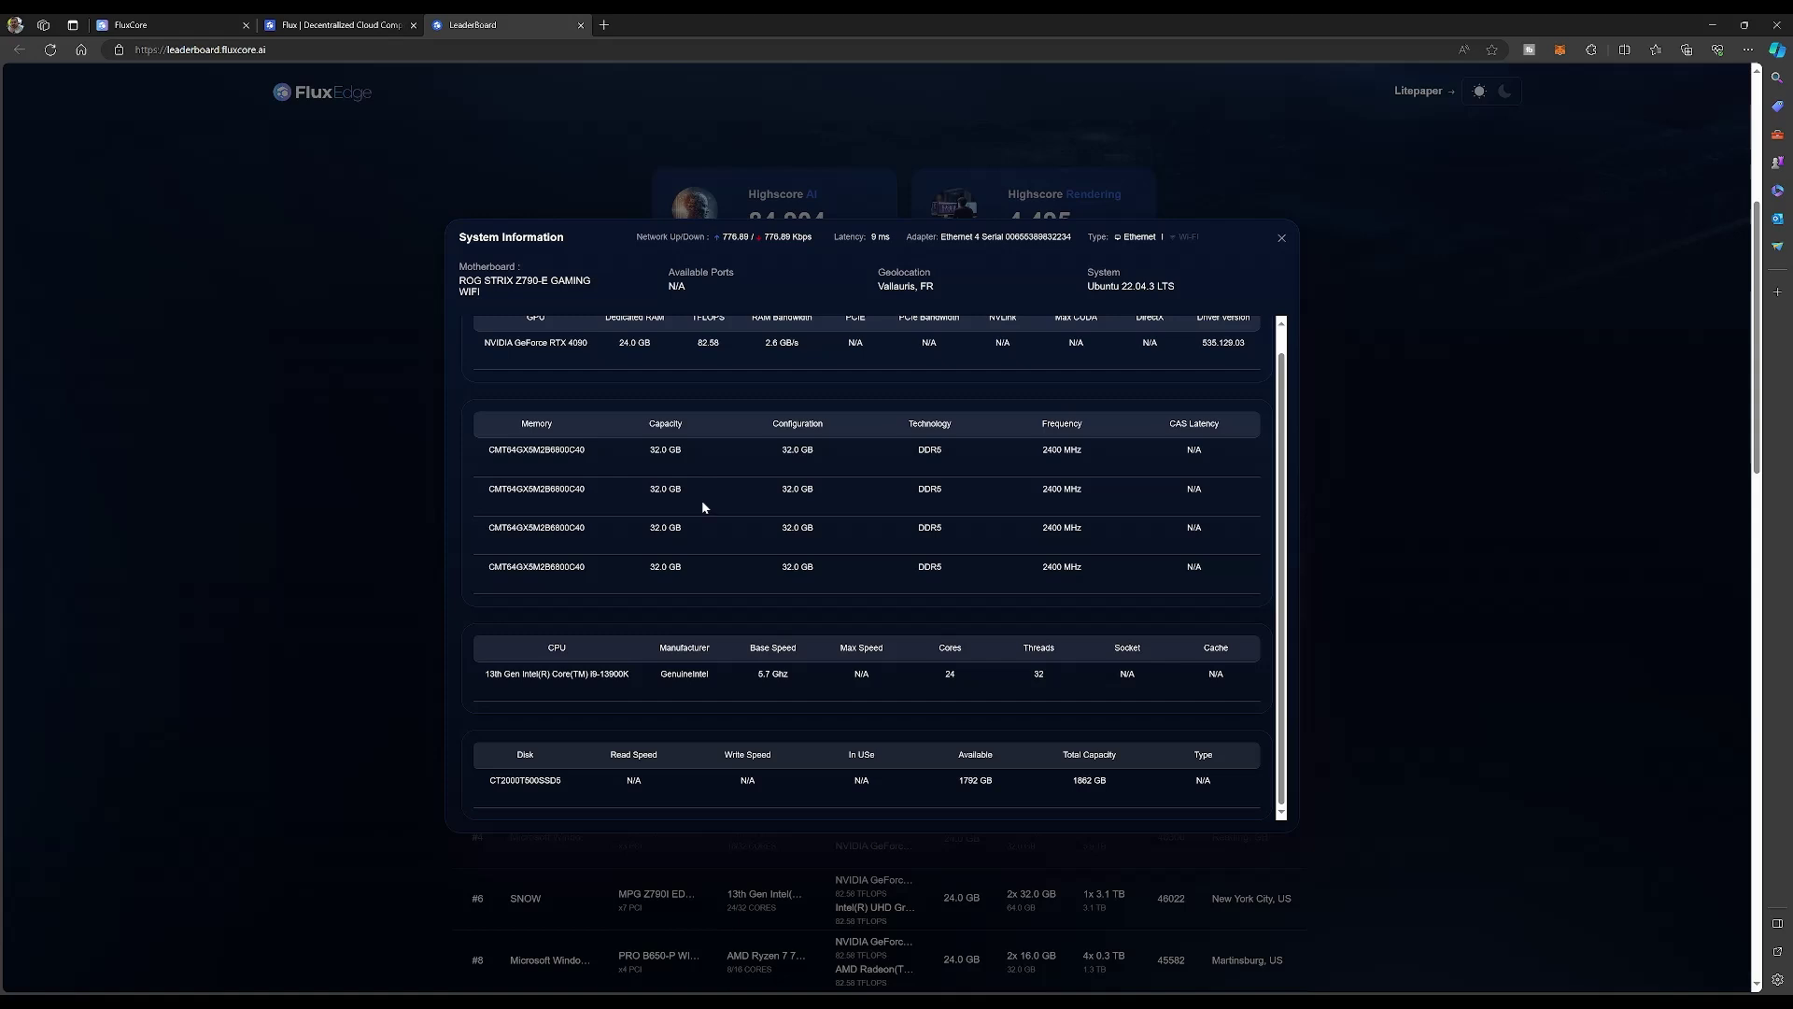
scroll(702, 507, "down", 3)
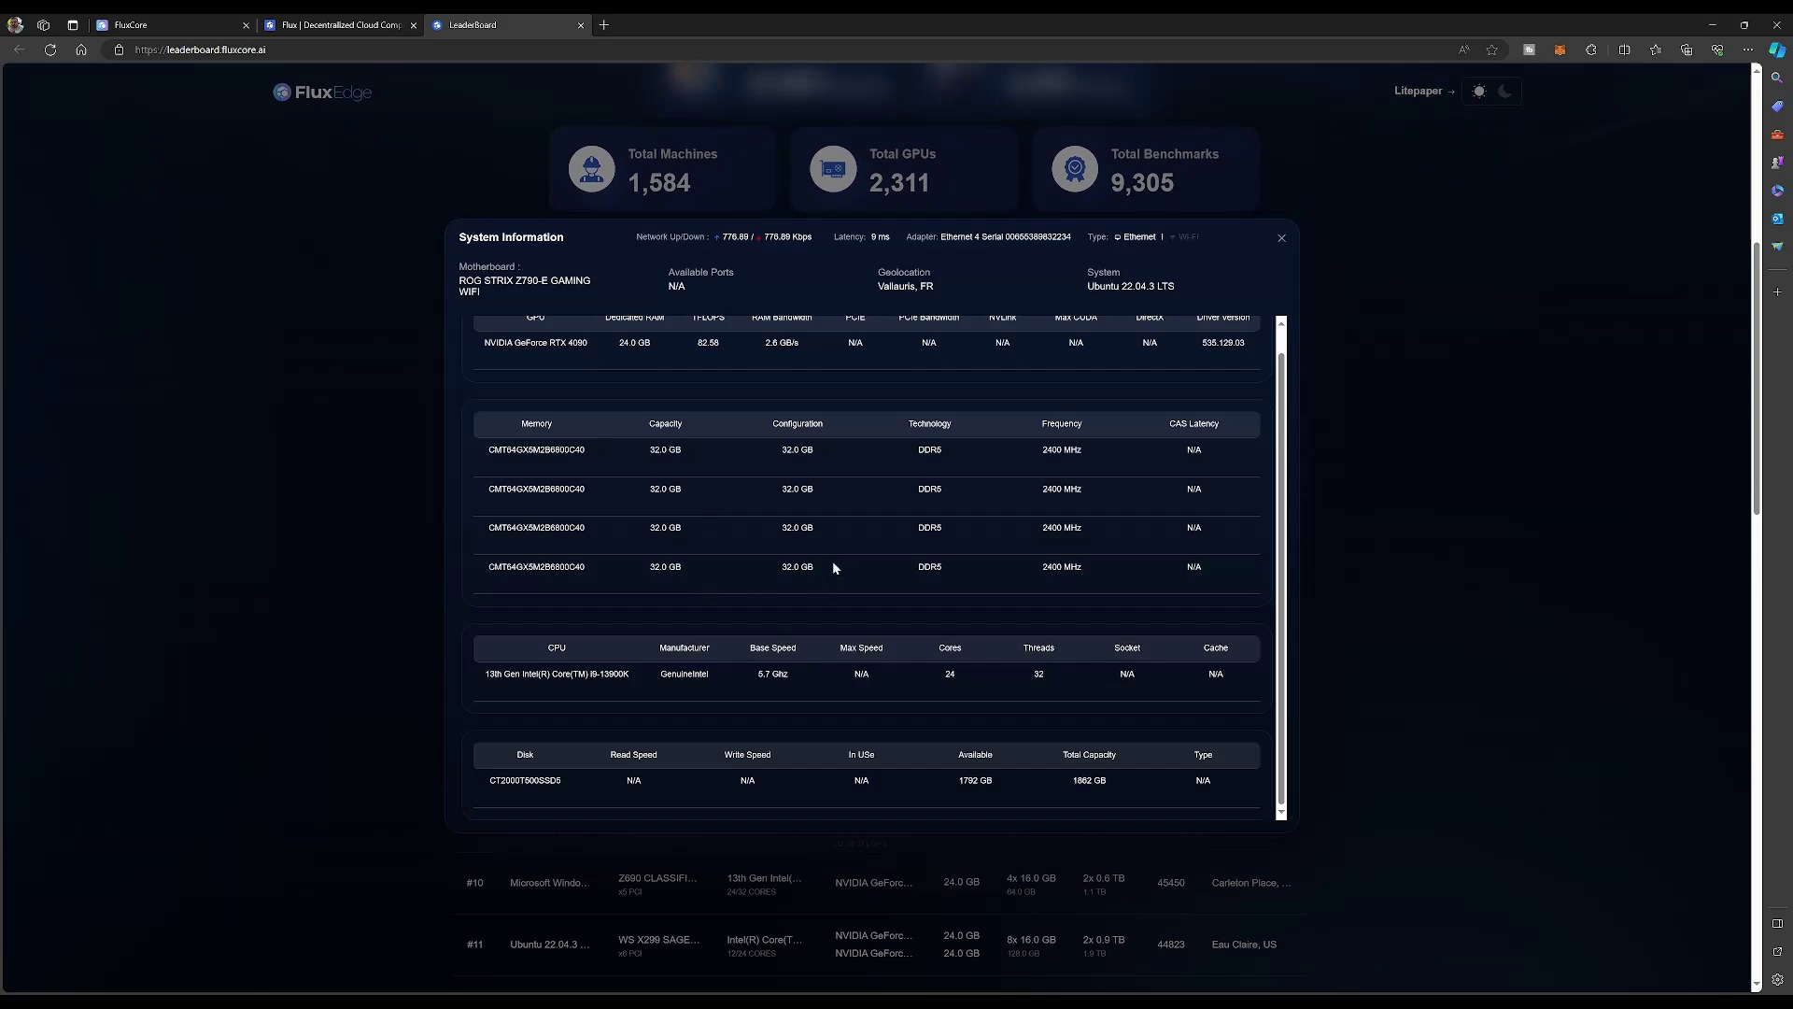
scroll(834, 567, "up", 1)
scroll(834, 567, "down", 1)
scroll(834, 567, "up", 1)
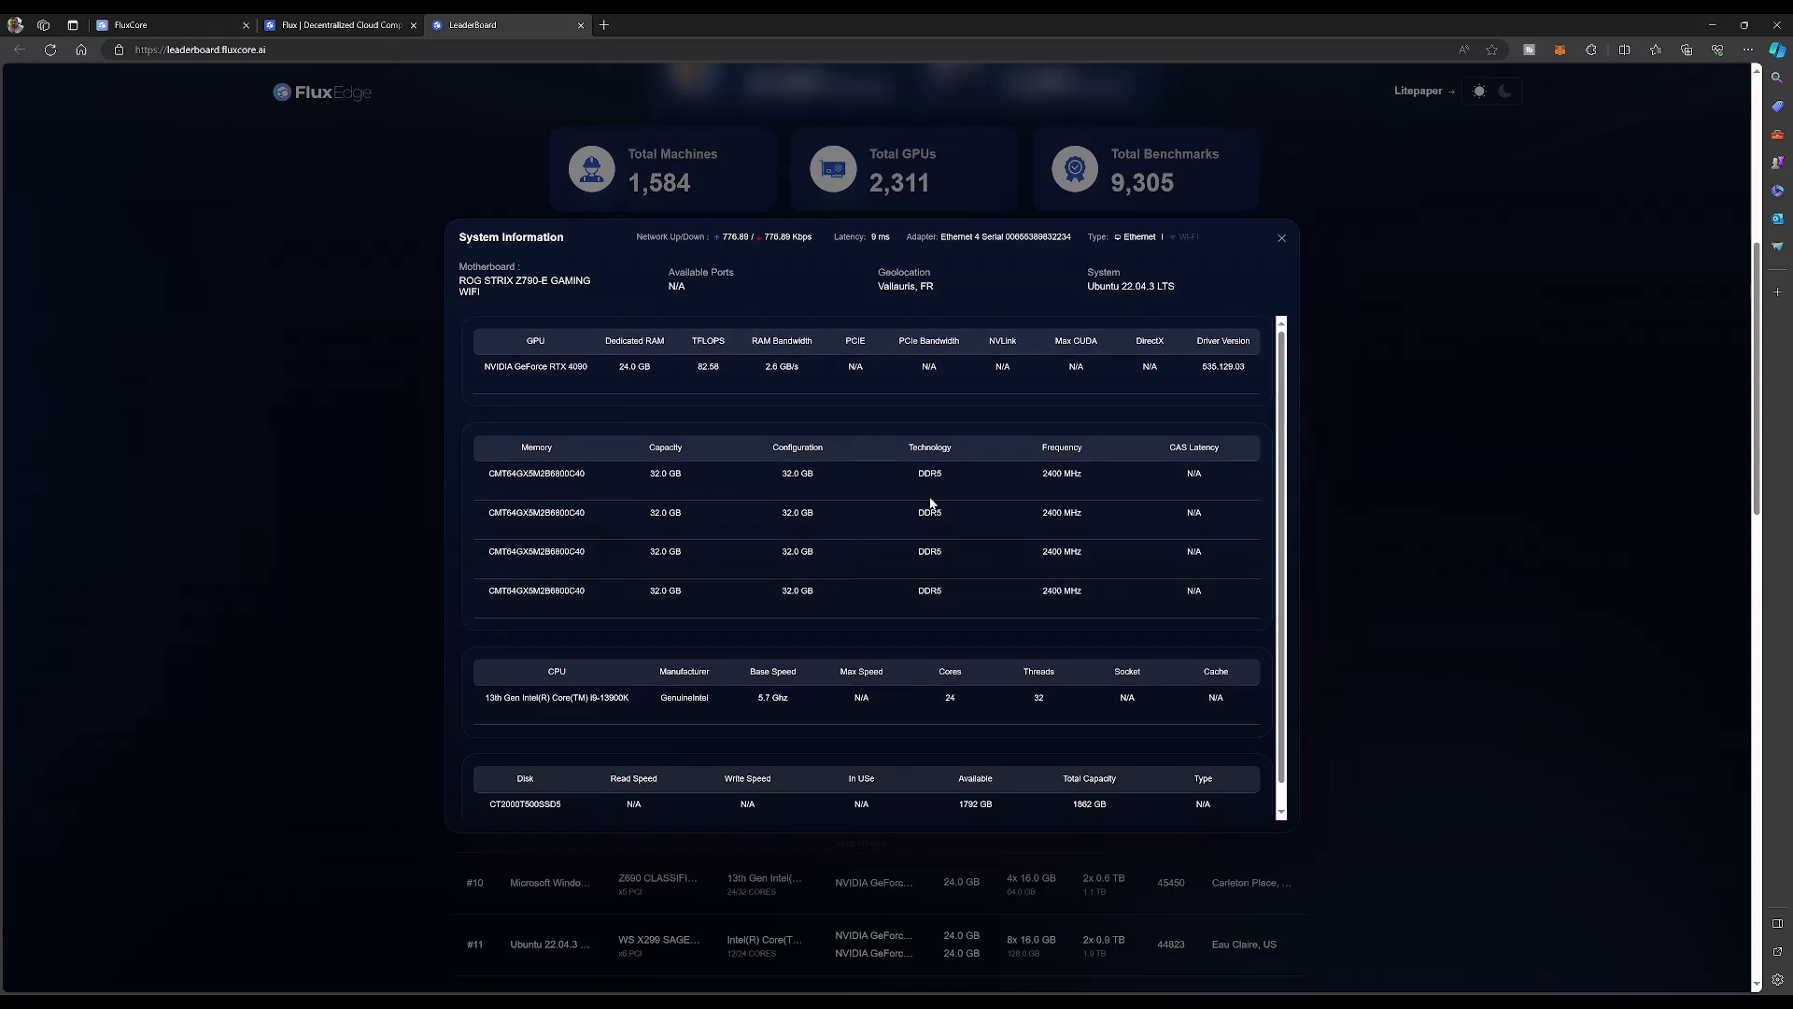
left_click(1282, 239)
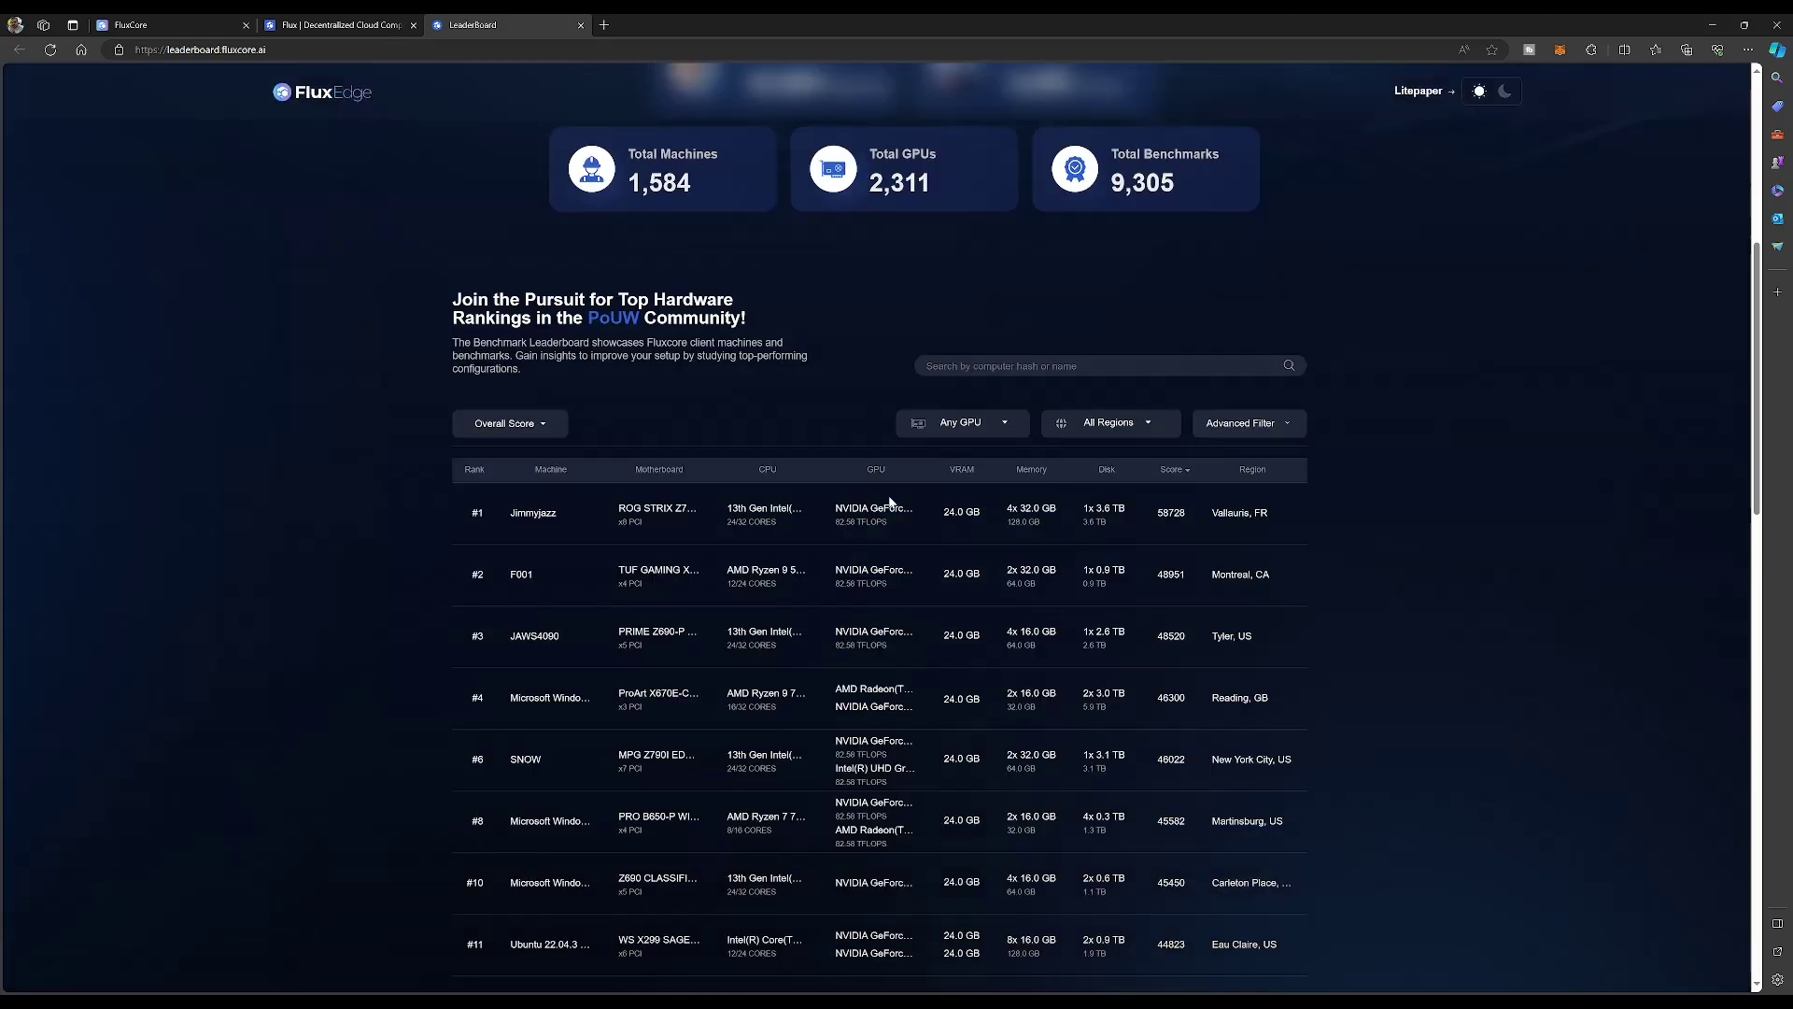
scroll(674, 536, "down", 3)
- Switch to FluxCore and view the machine ID and name settings of the machine in the machine list, without saving
left_click(204, 28)
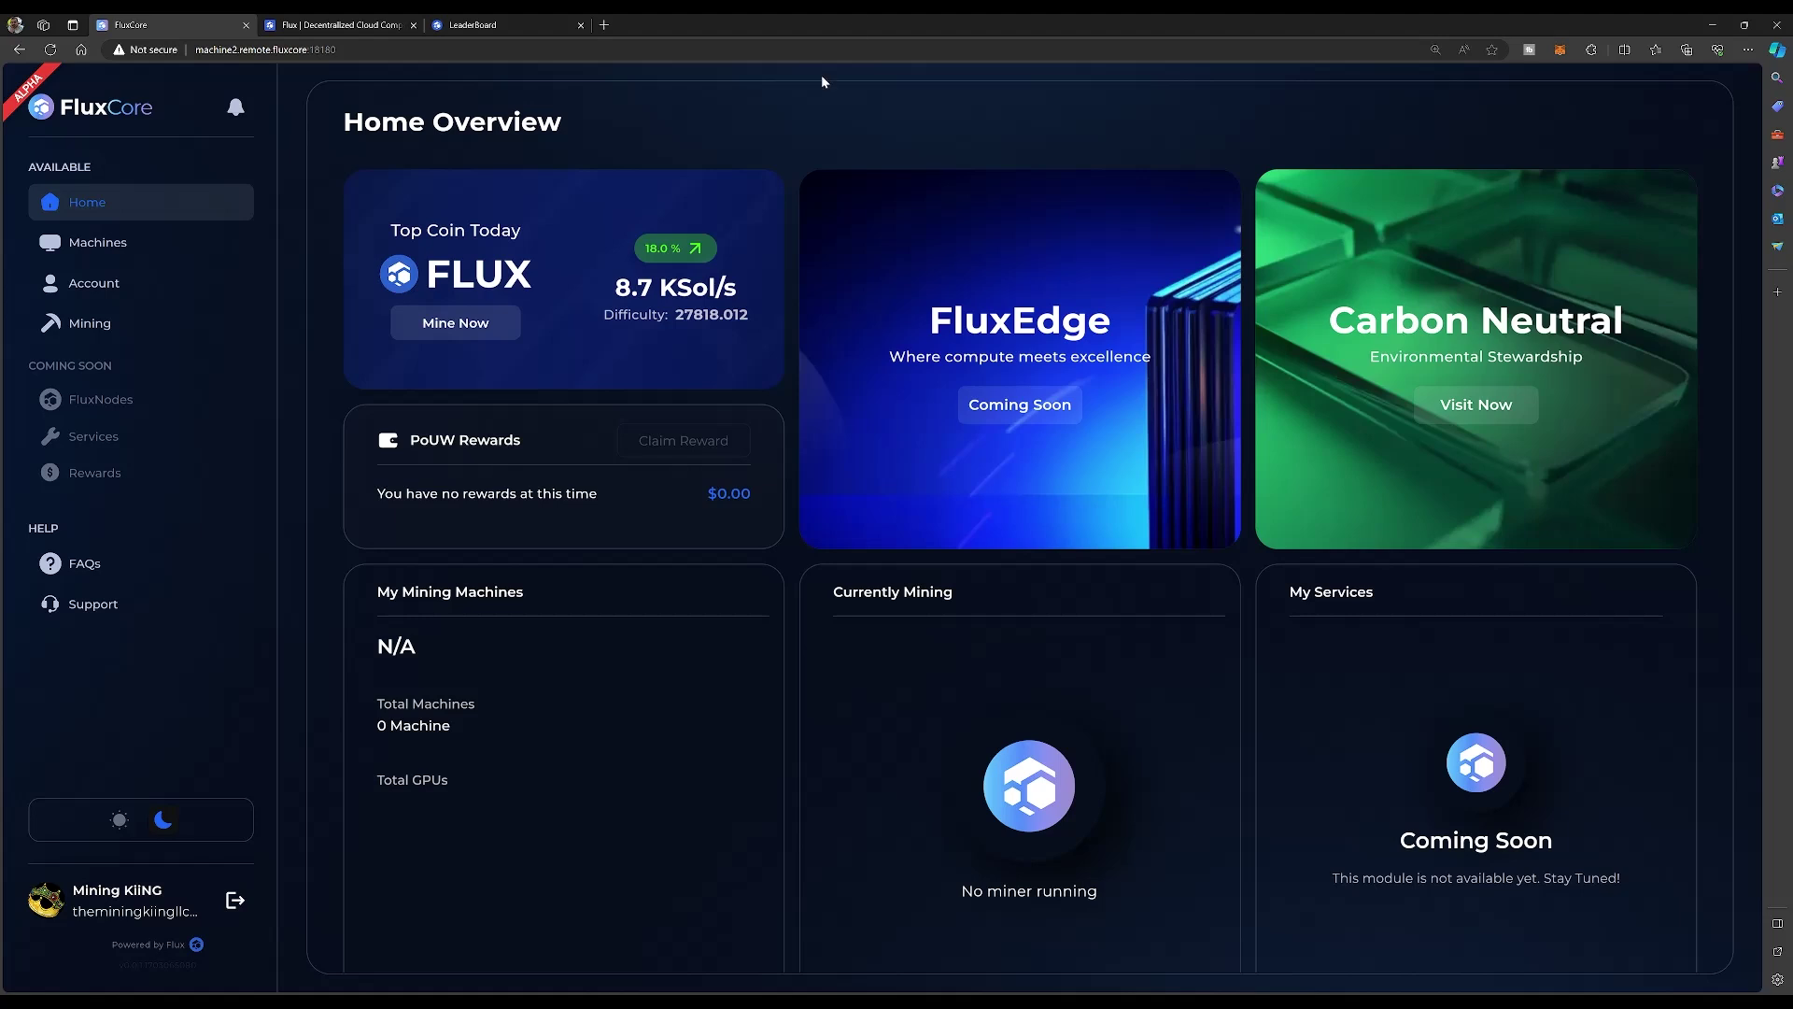
left_click(124, 247)
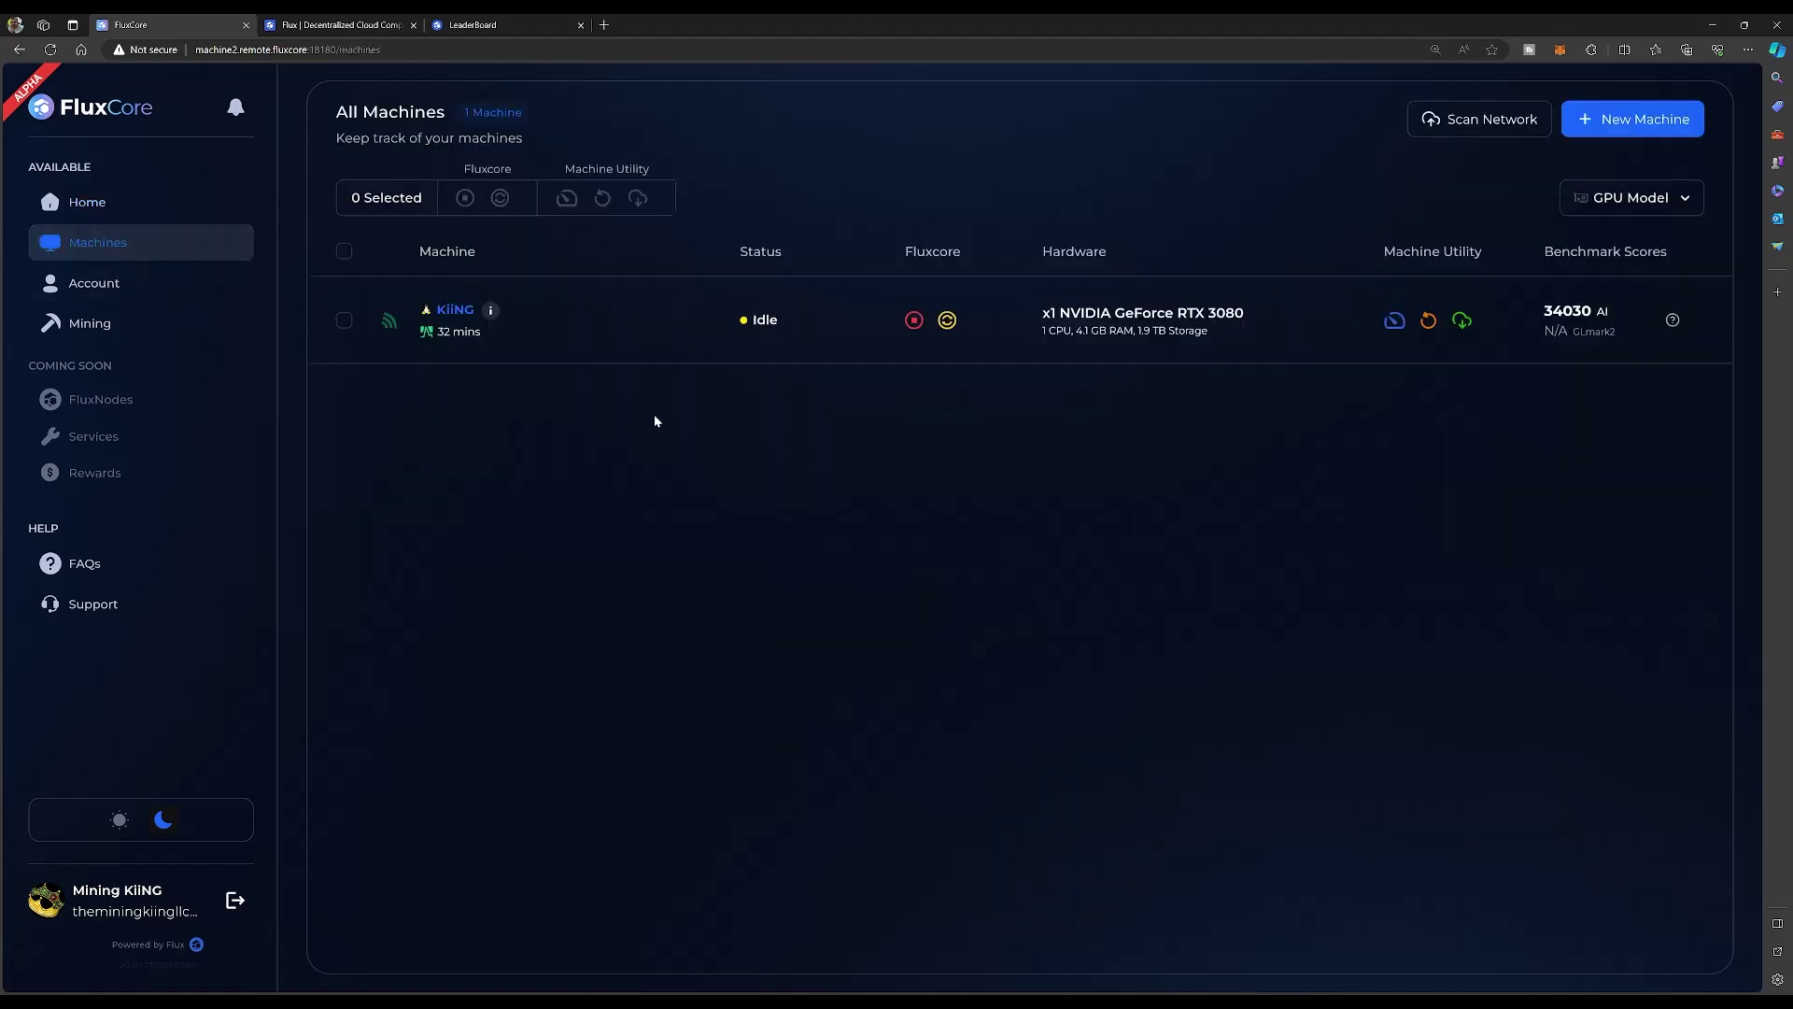
left_click(490, 312)
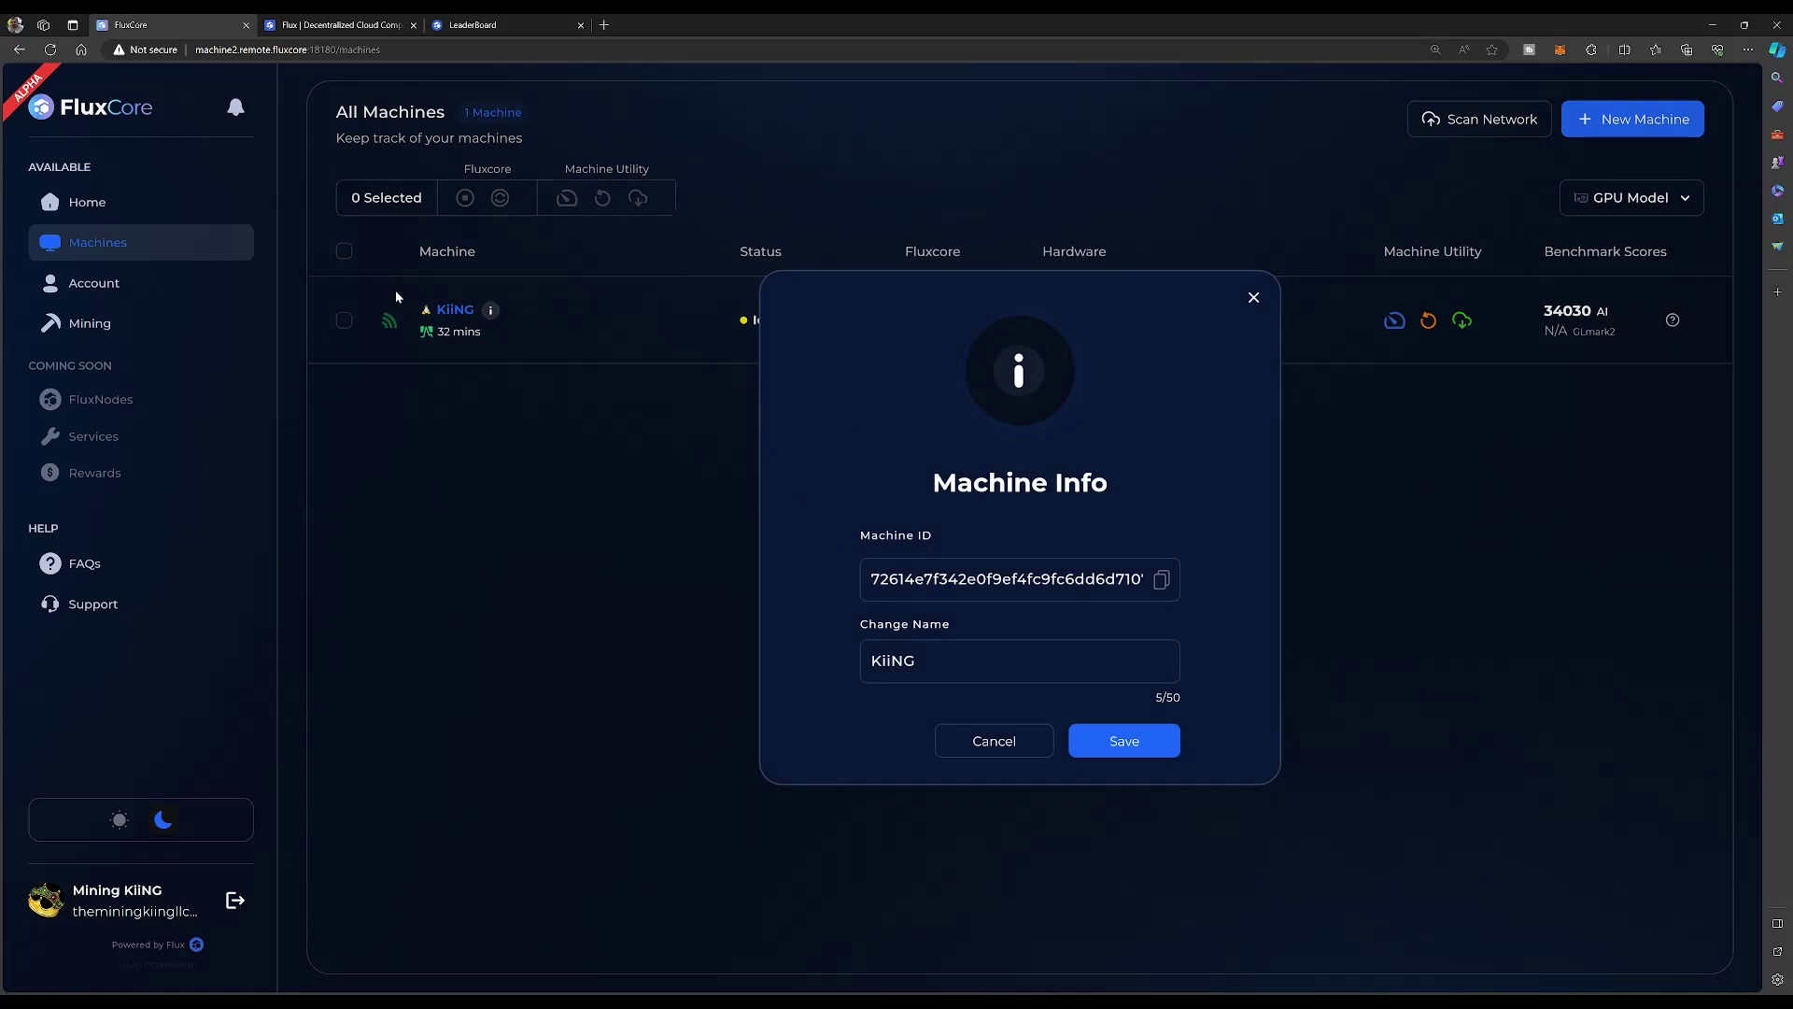
left_click_drag(919, 658, 865, 654)
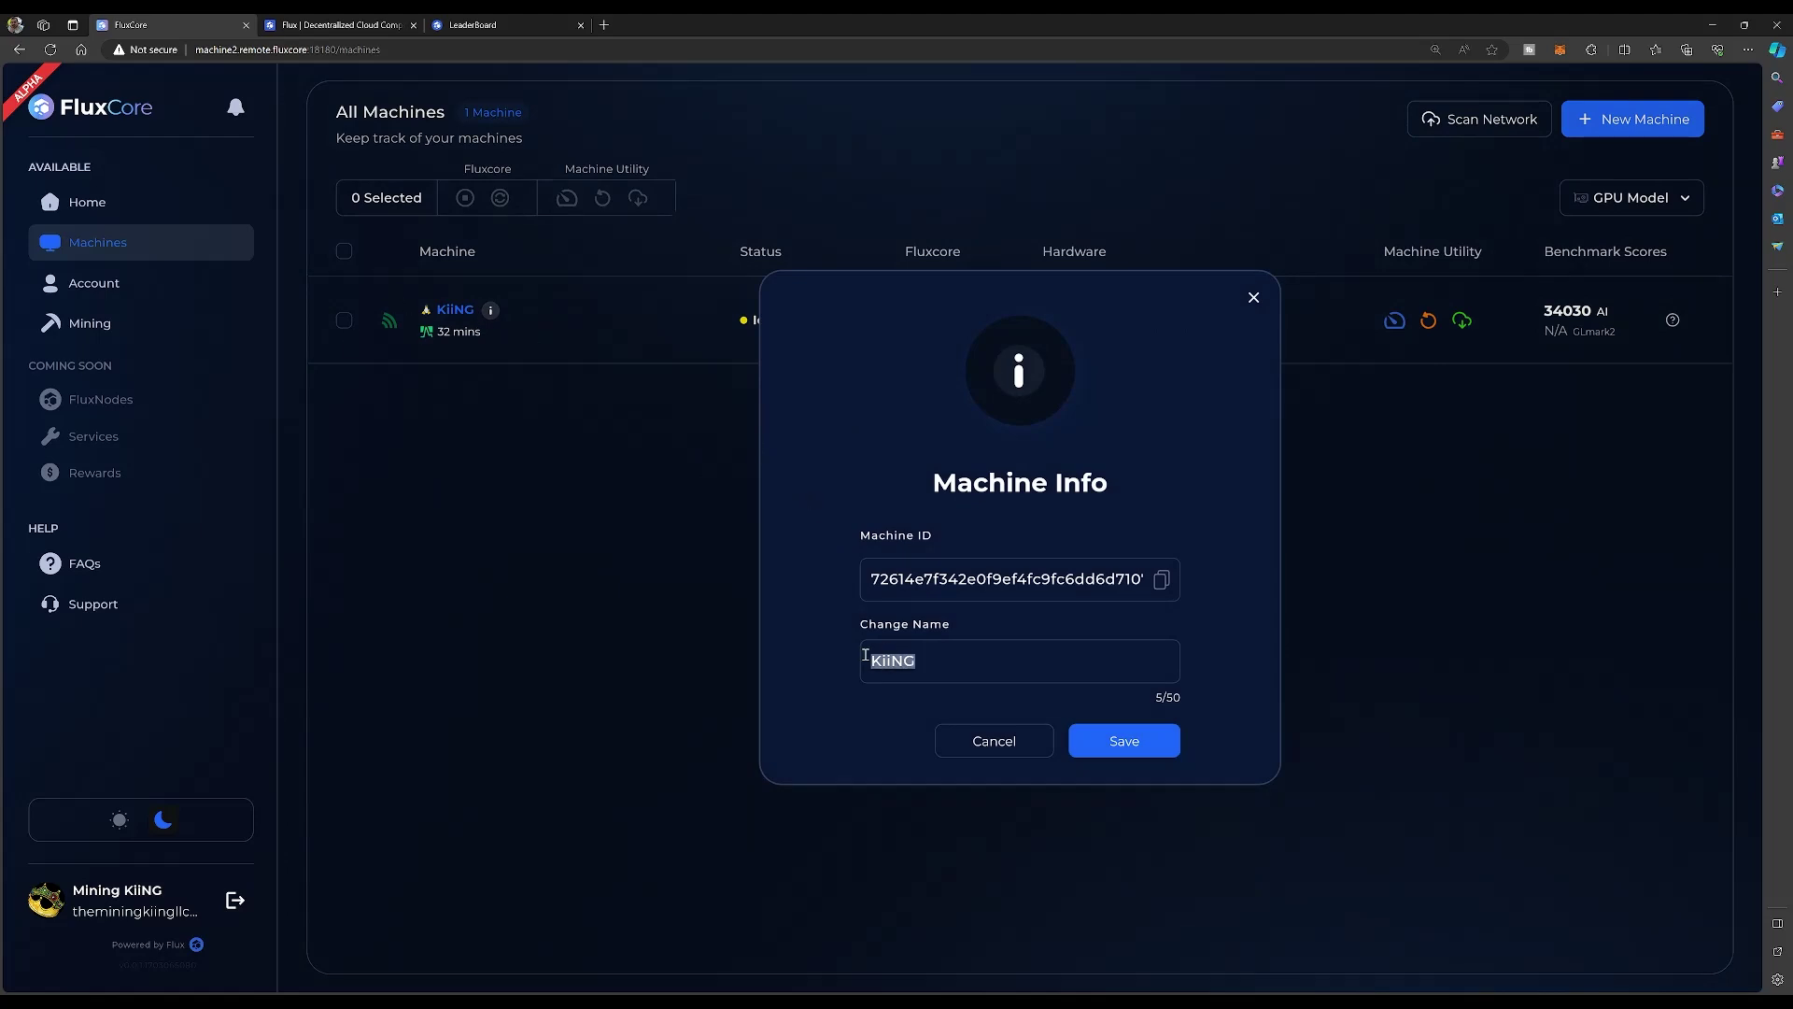
left_click(978, 736)
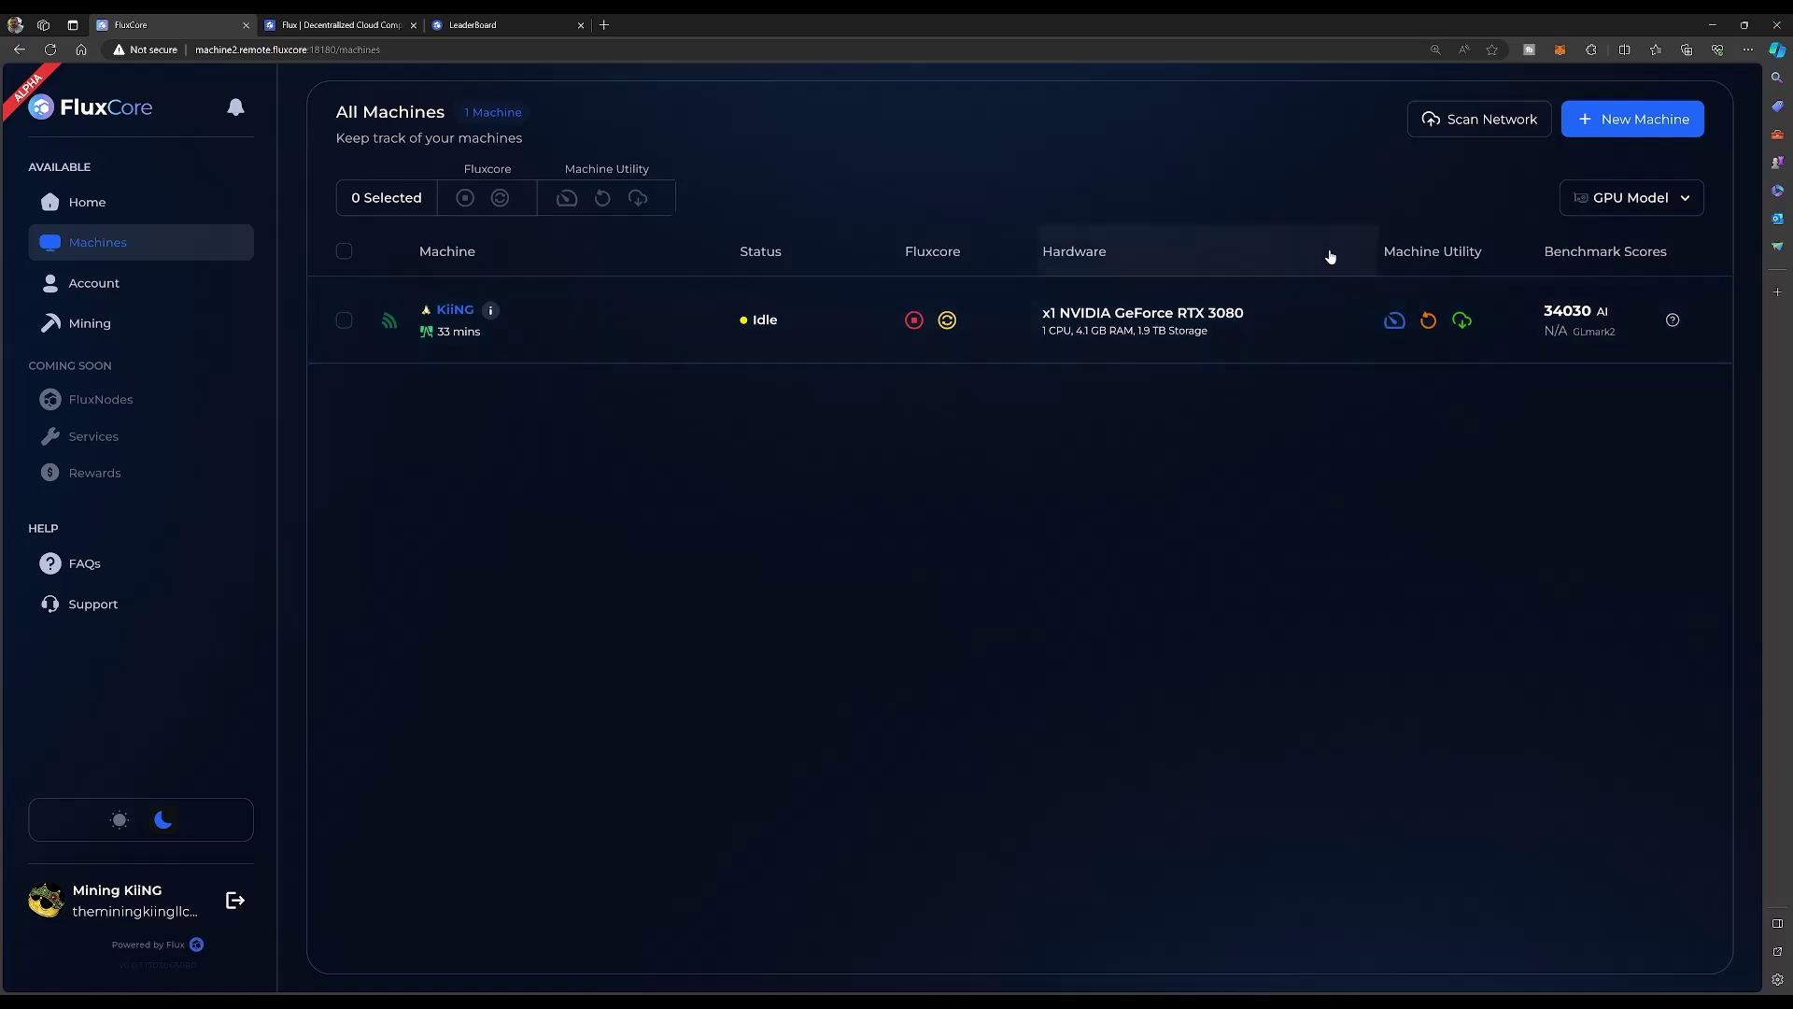
- Check the RTX 3080 machine for a client update and review its AI and rendering benchmark scores
left_click(1462, 320)
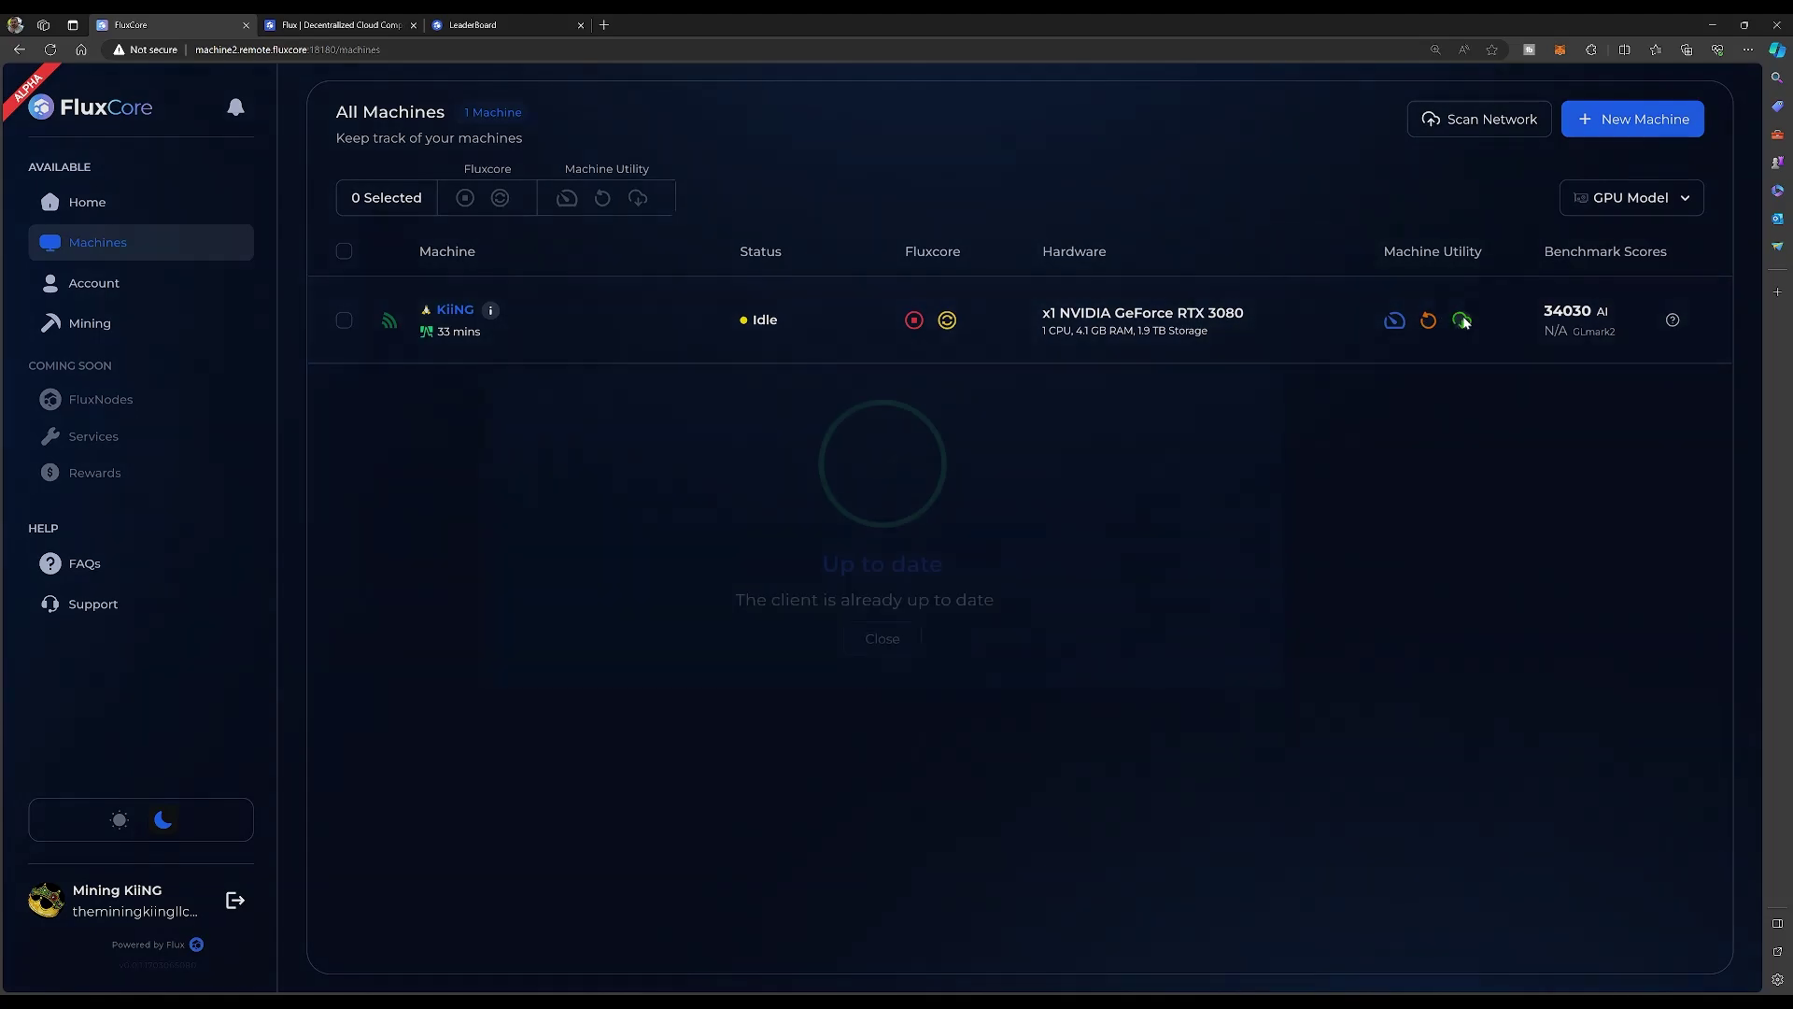
left_click(876, 638)
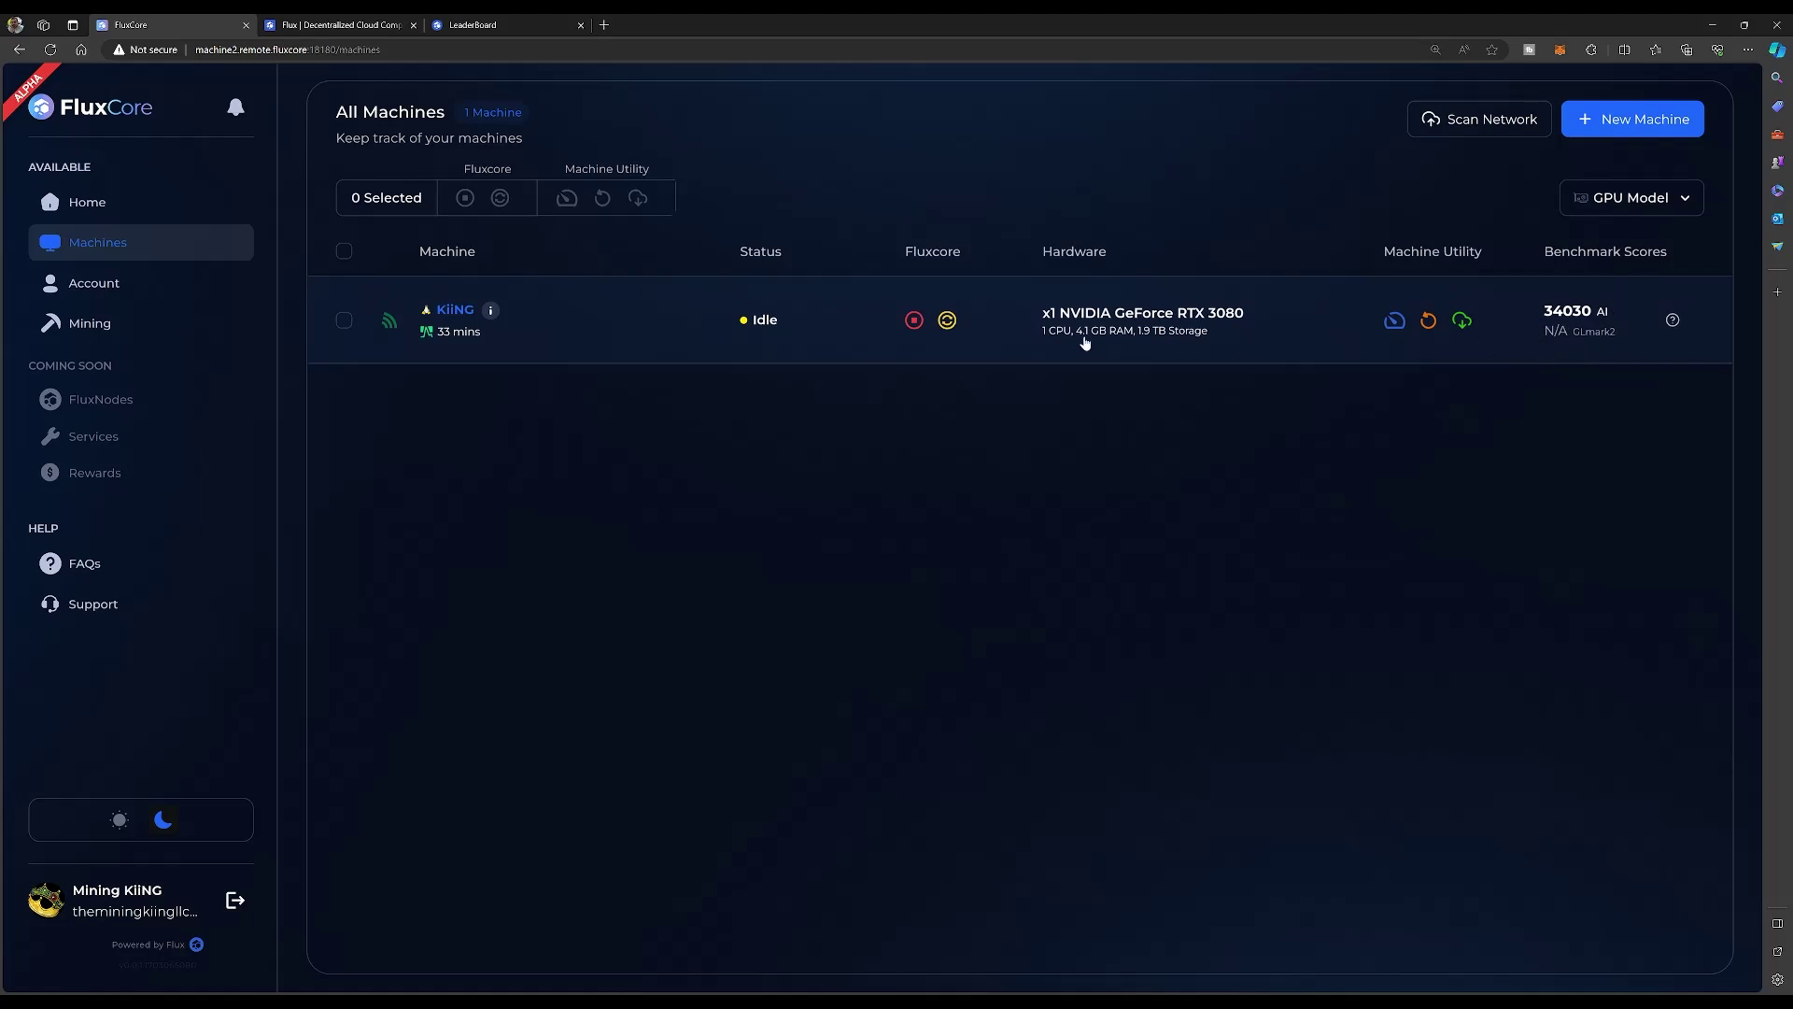
left_click(1672, 319)
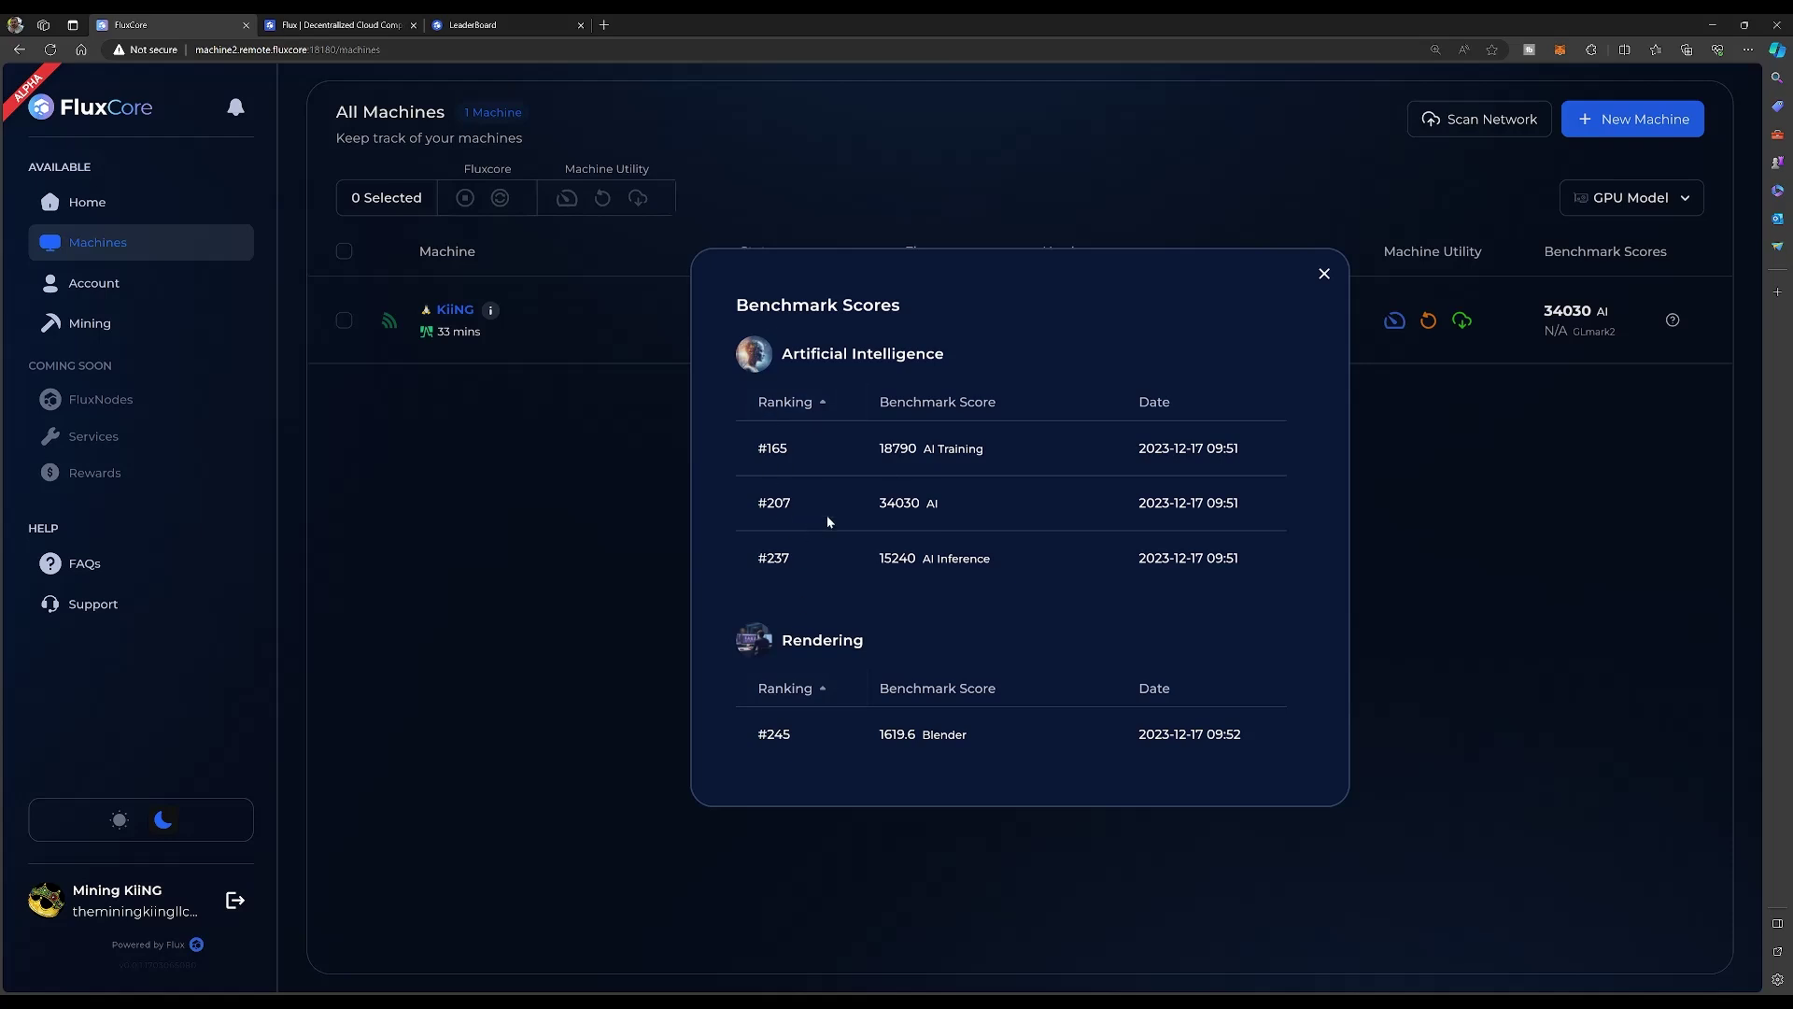
left_click(1324, 273)
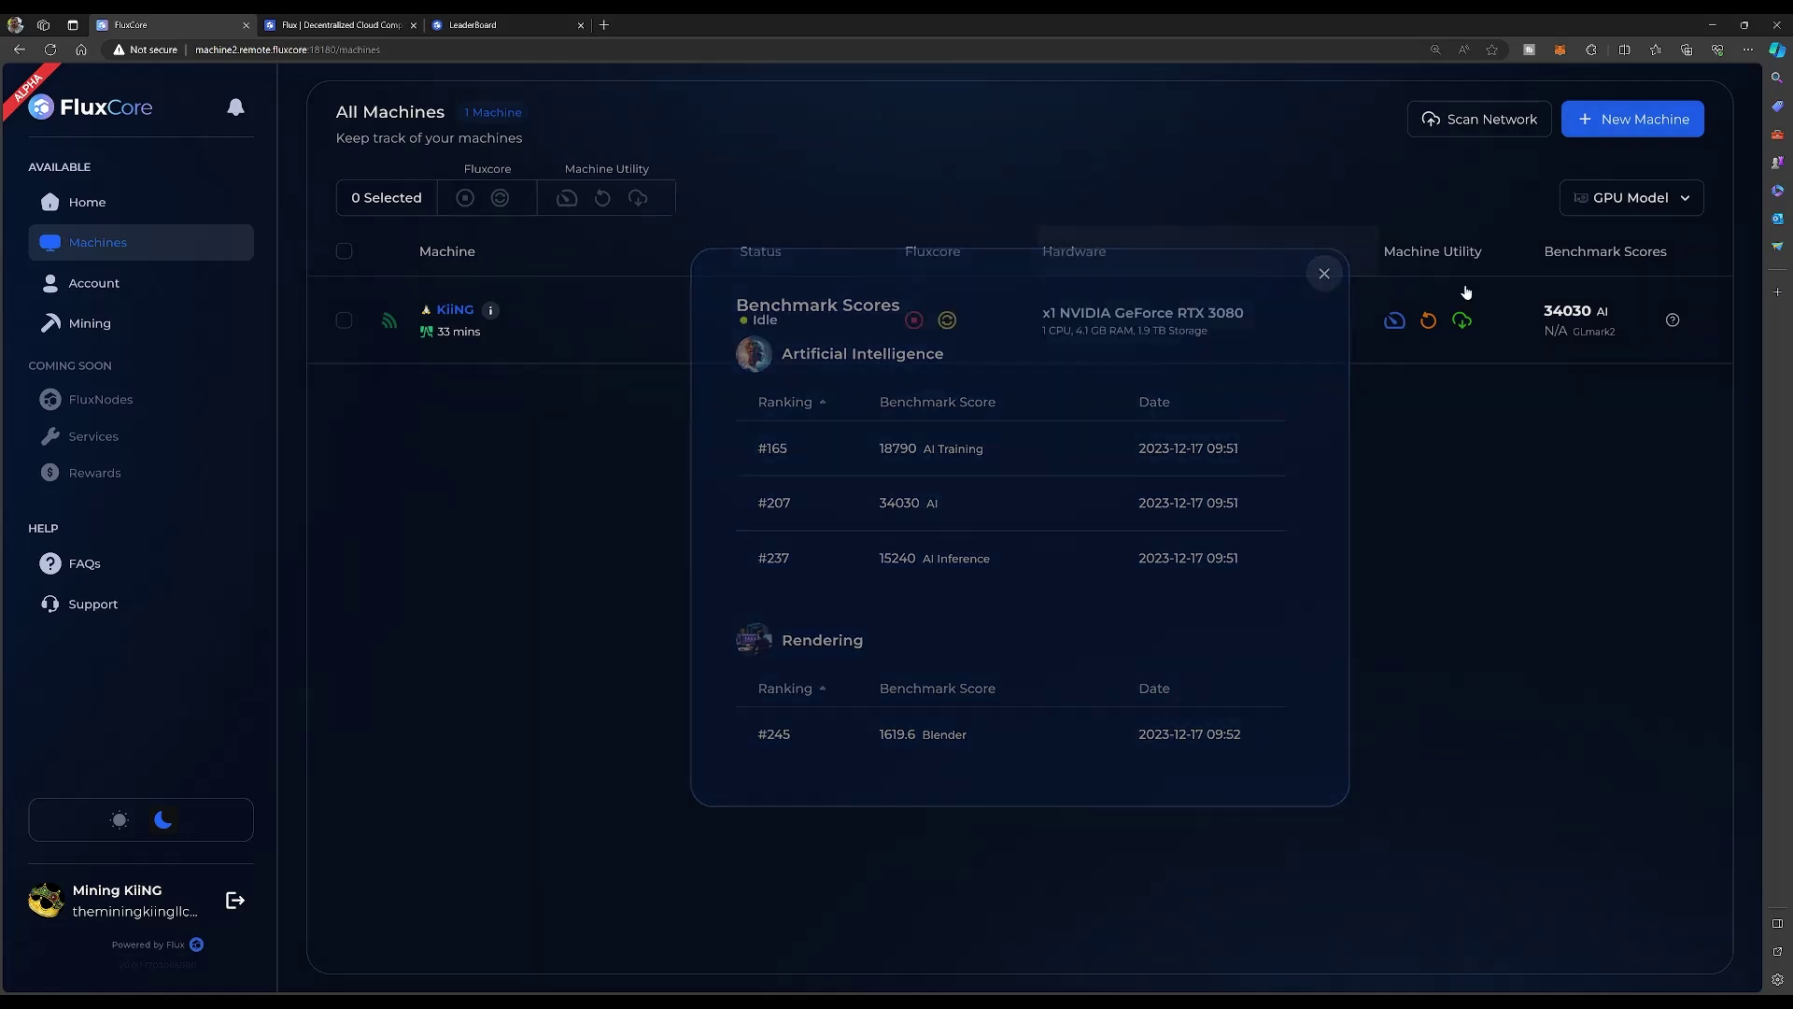
left_click(1671, 319)
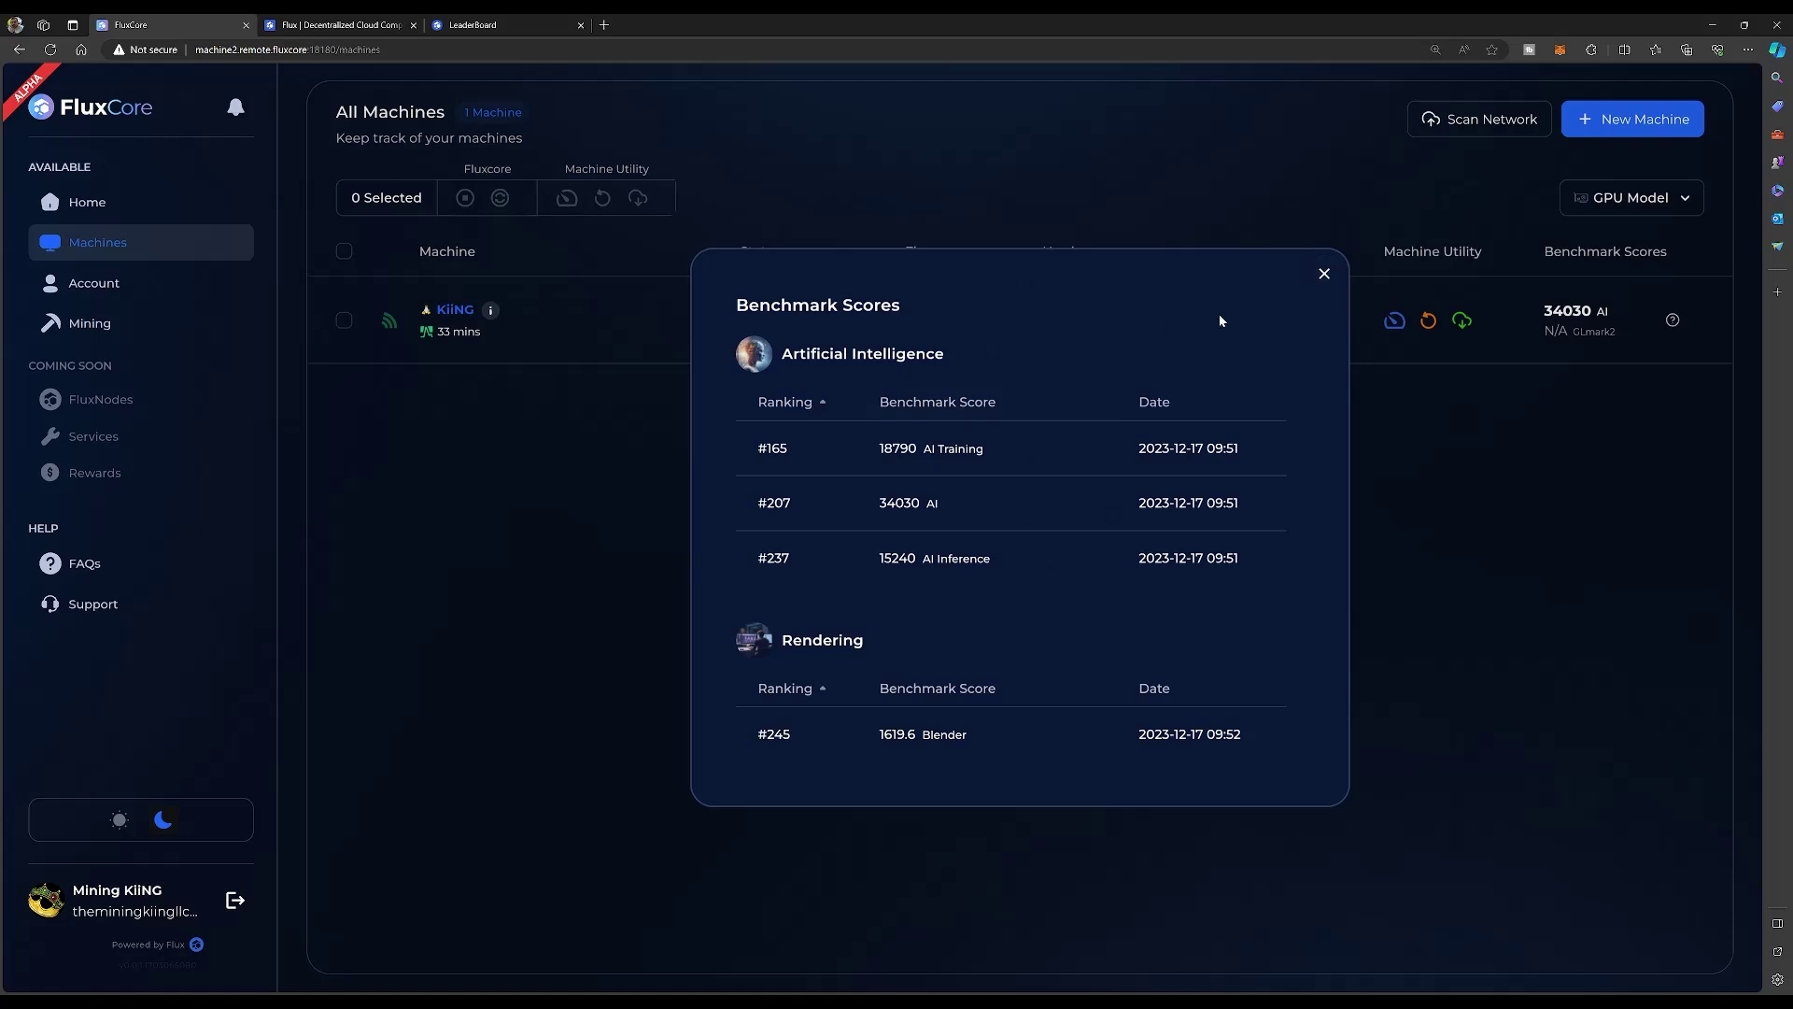
left_click(1324, 273)
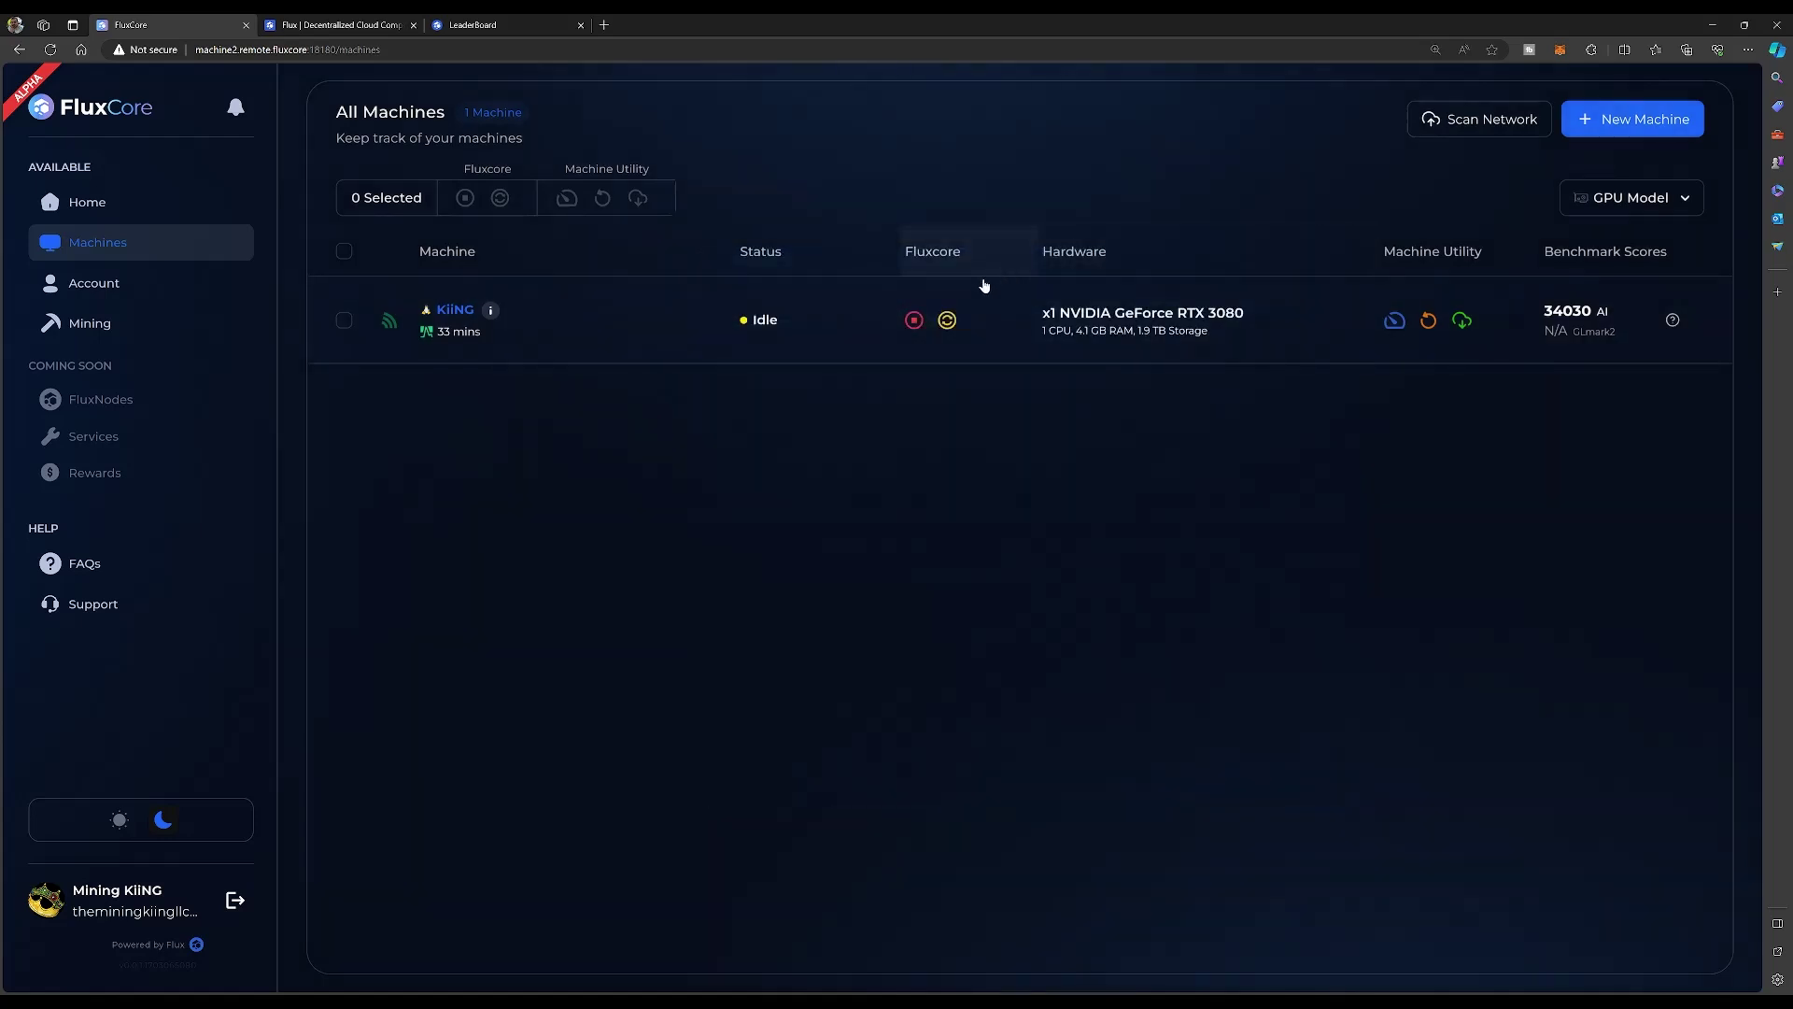
- View the network scan prompt without scanning, and look at the hash and password form for connecting a new machine
left_click(1454, 125)
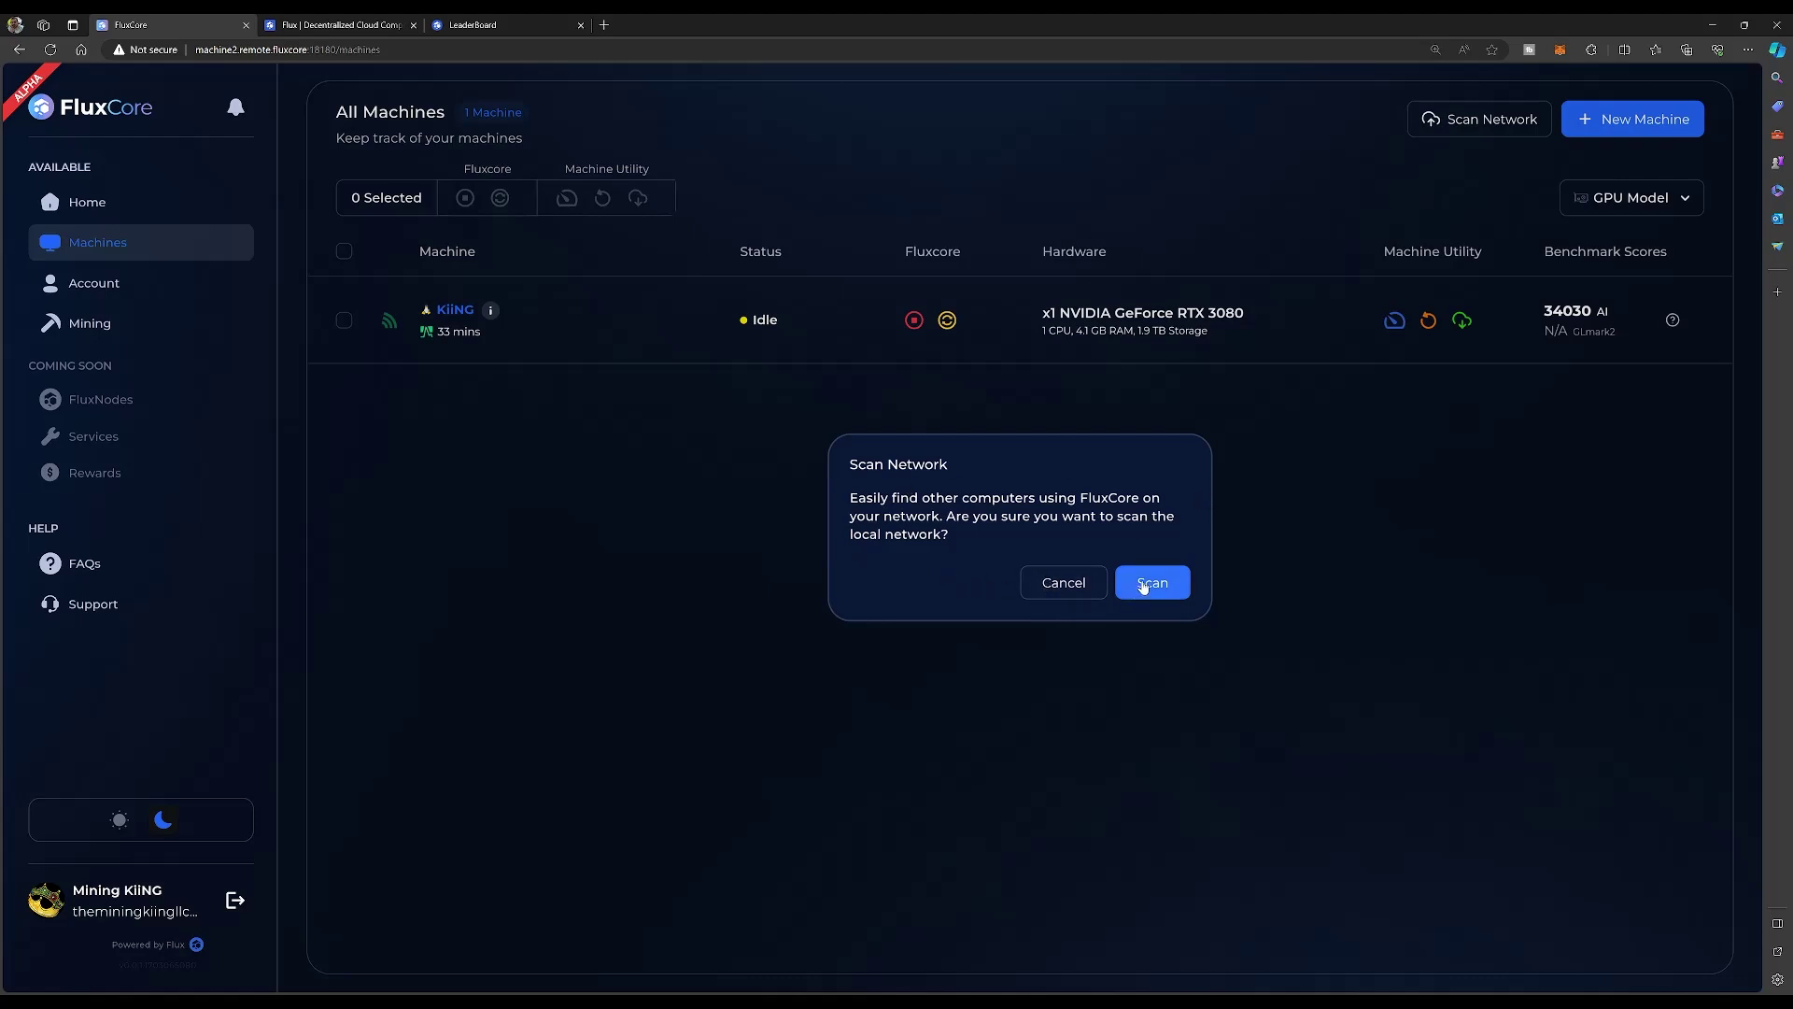
left_click(1069, 587)
left_click(1595, 121)
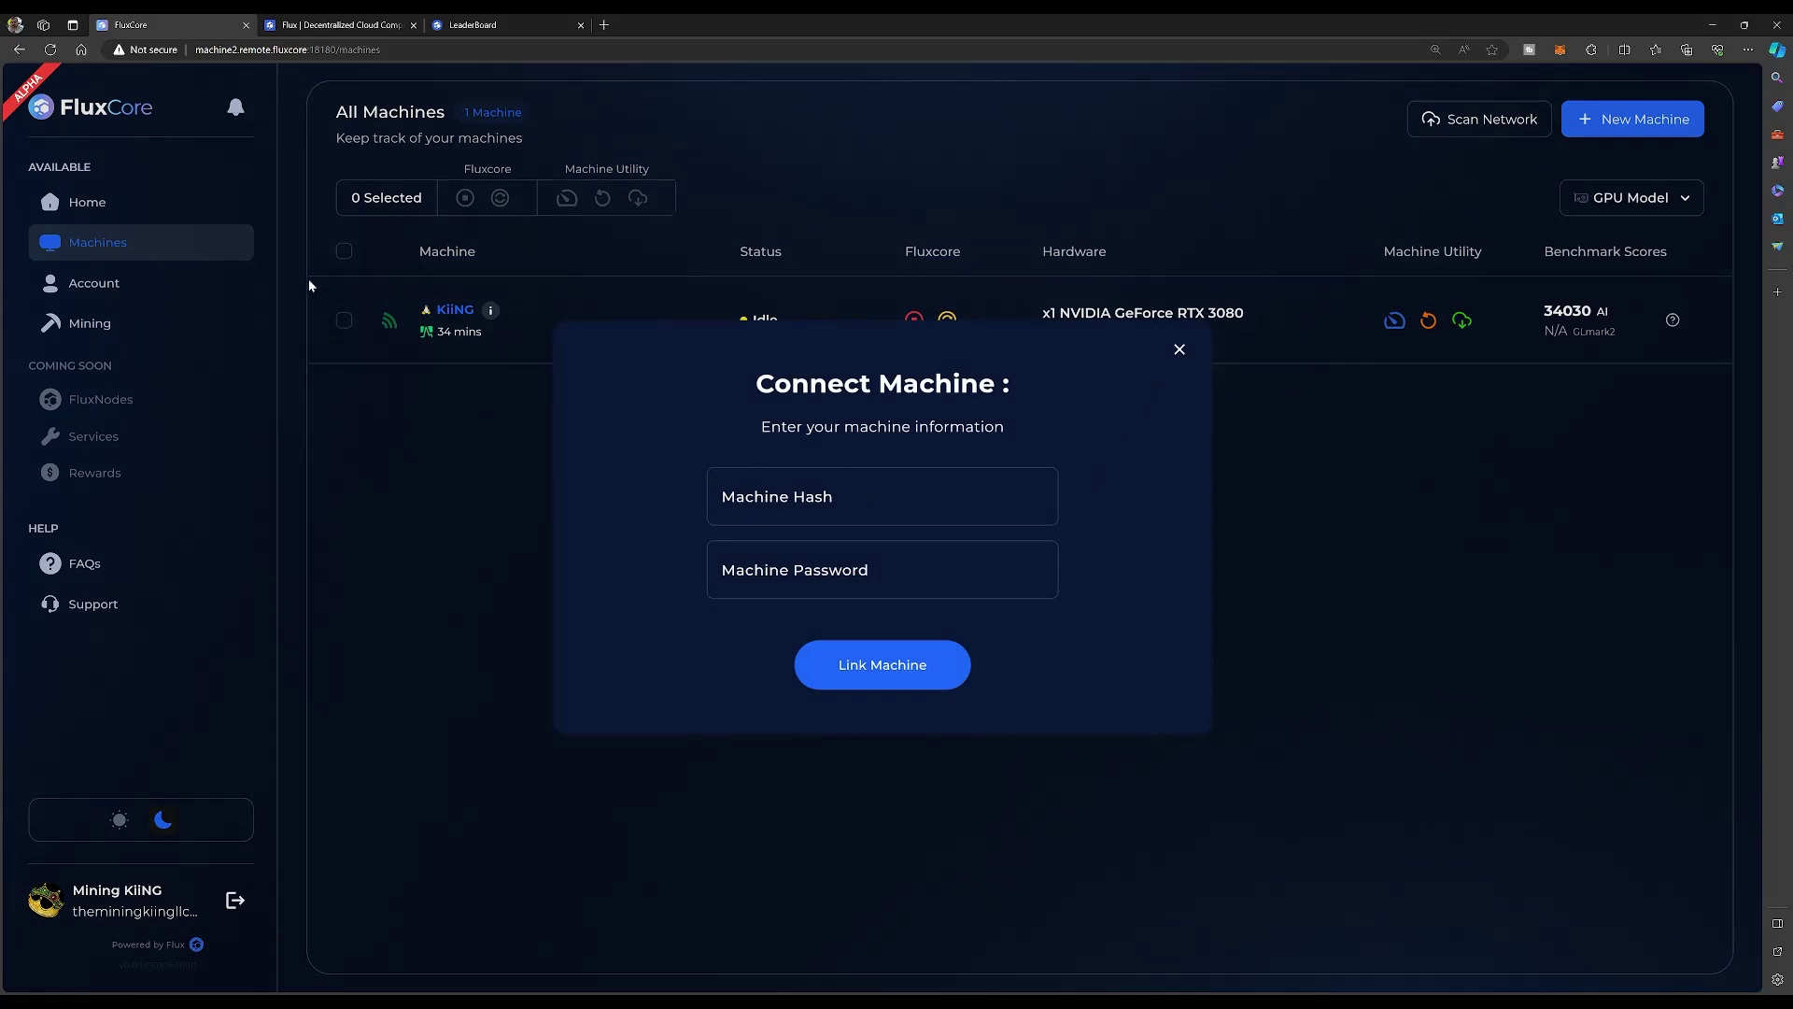
left_click(822, 497)
left_click(900, 561)
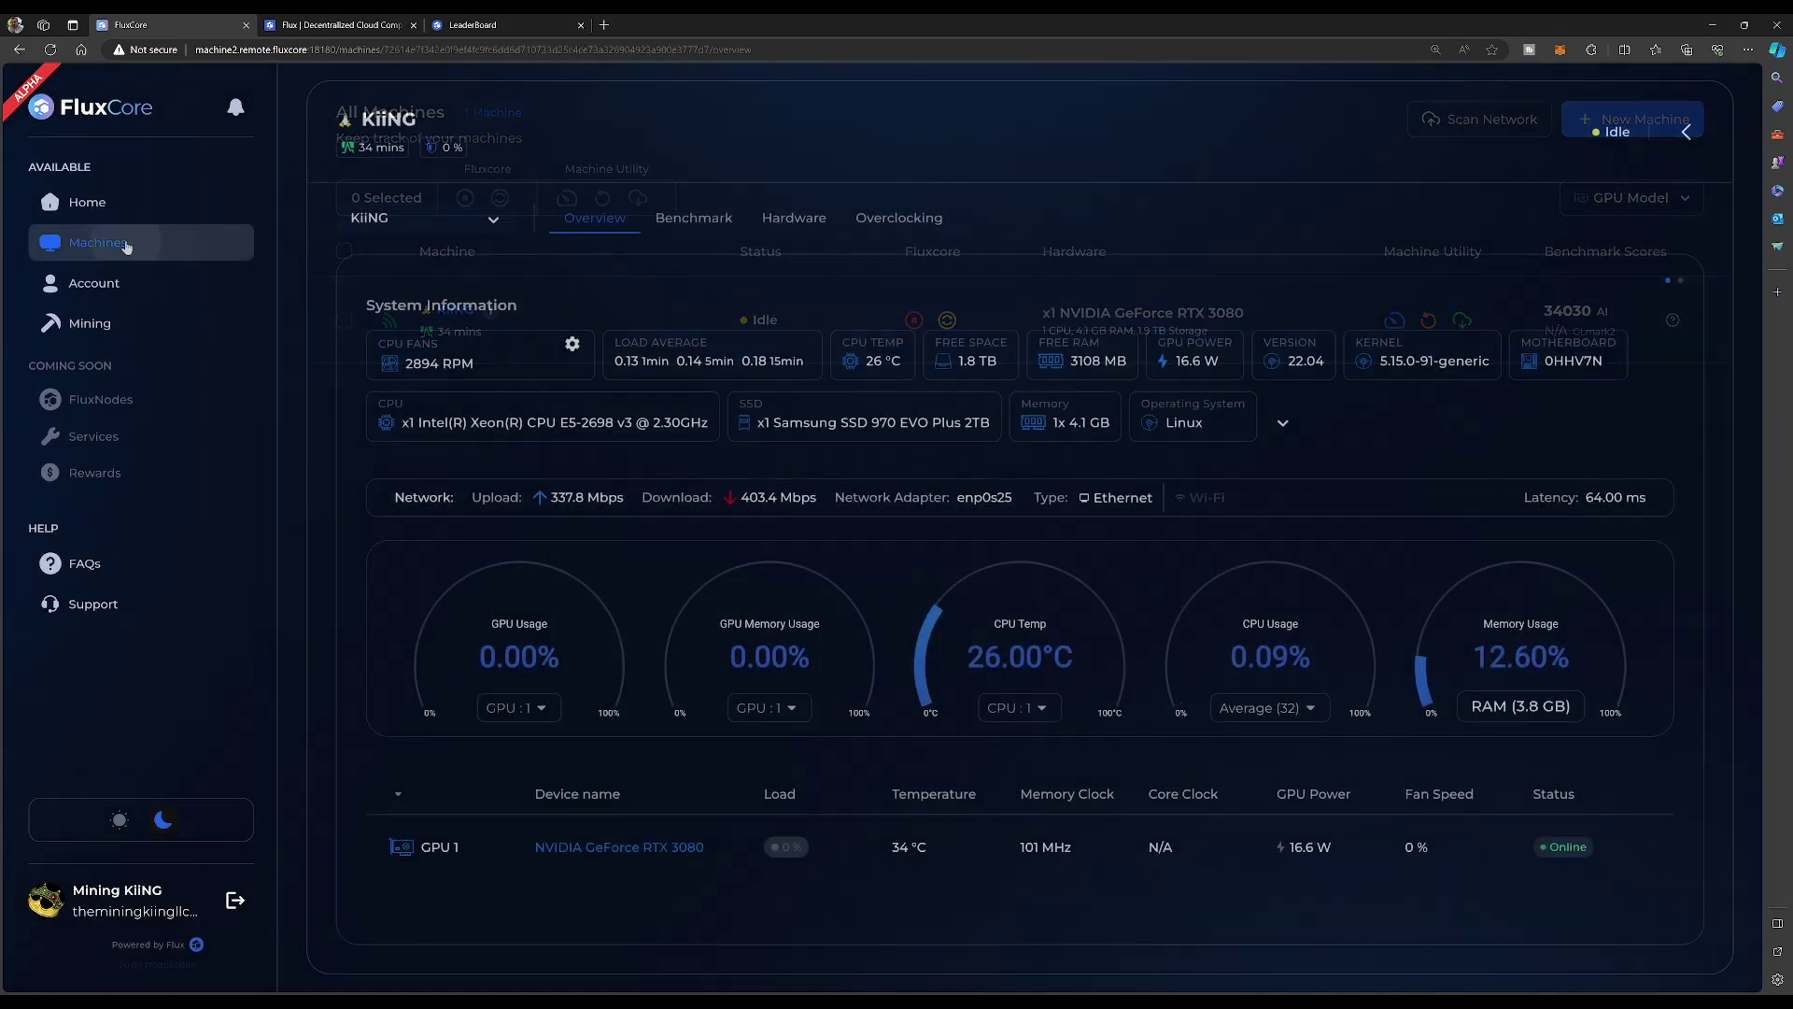
- Go to the KiiNG machine's overview from the machine list and view its CPU fan configuration without applying changes
left_click(102, 242)
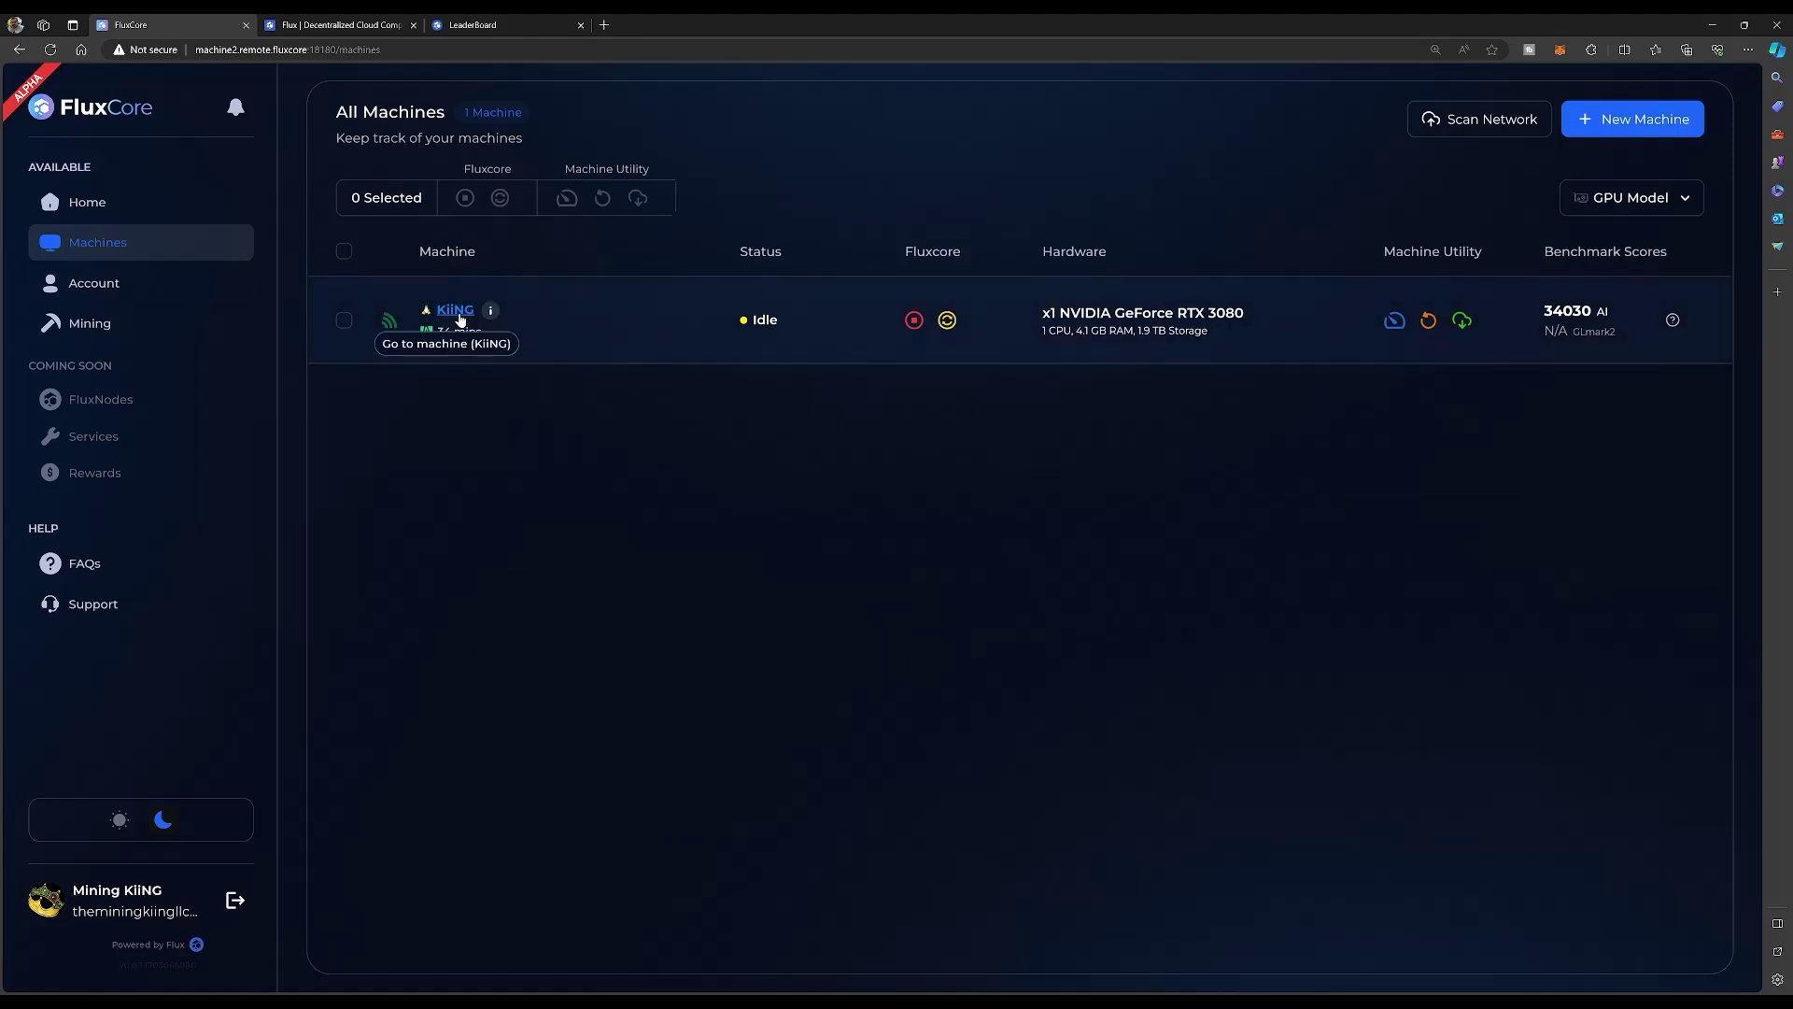
left_click(457, 312)
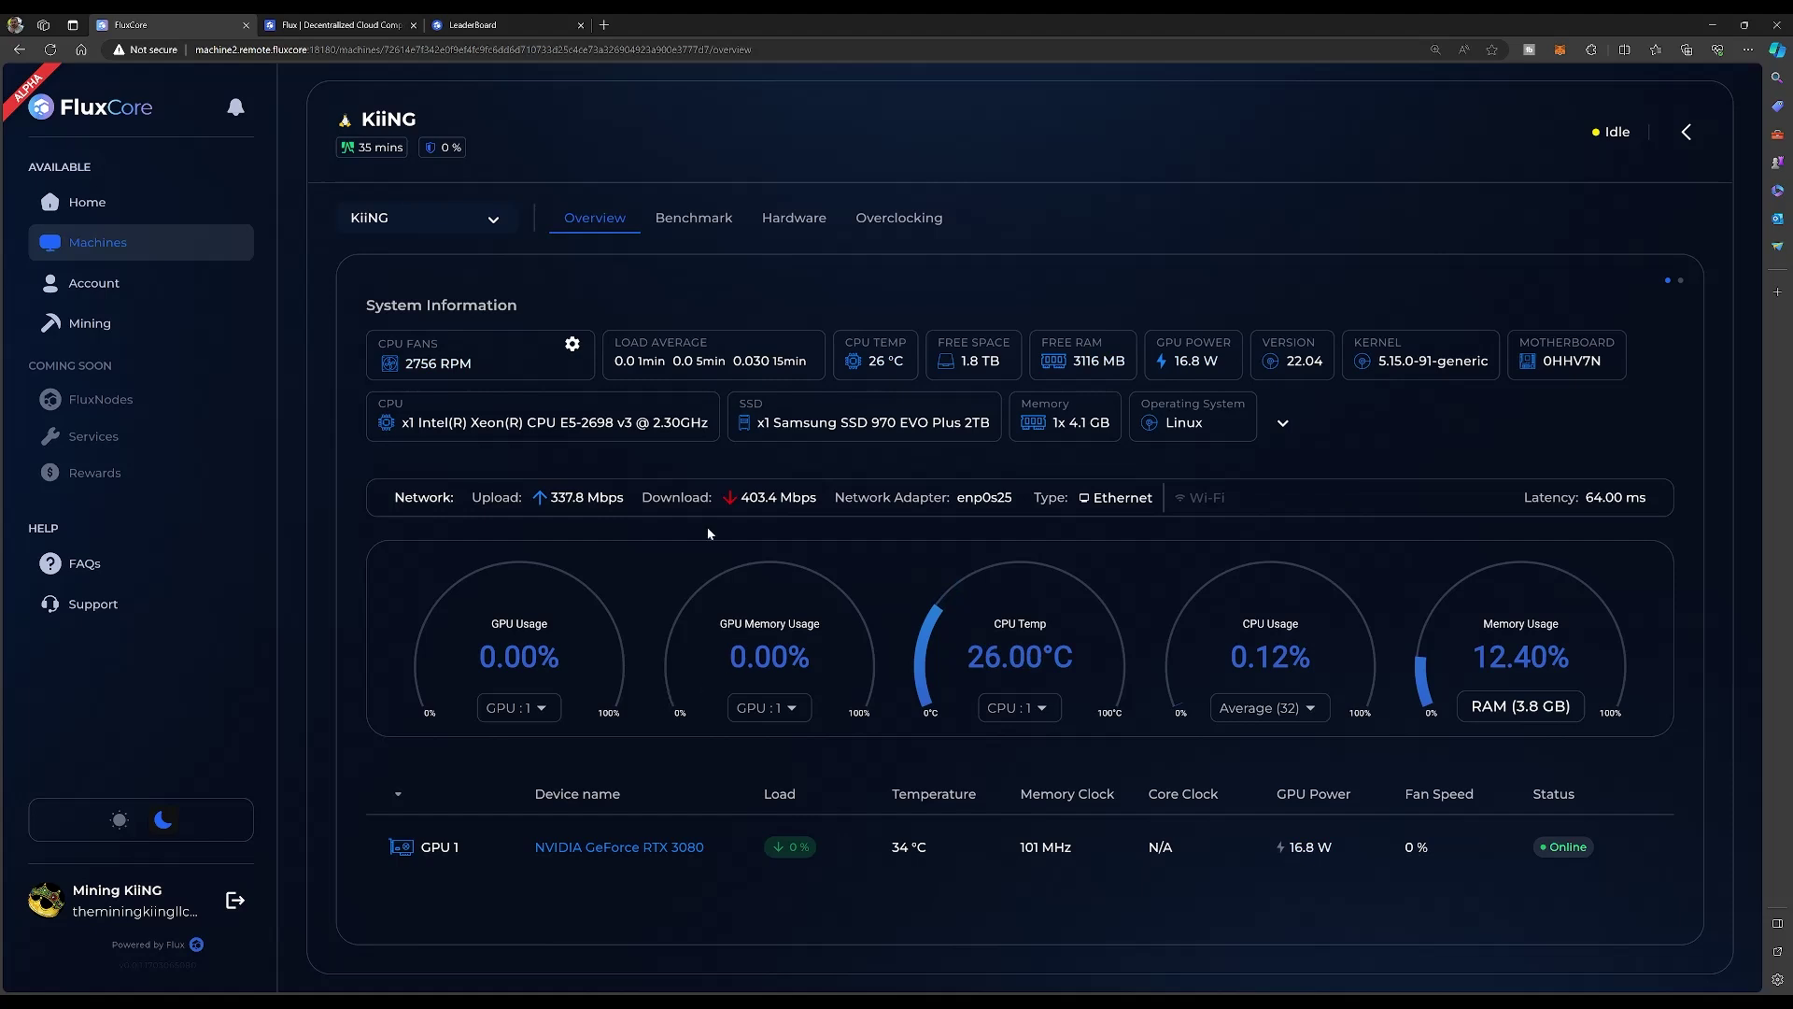
left_click(573, 345)
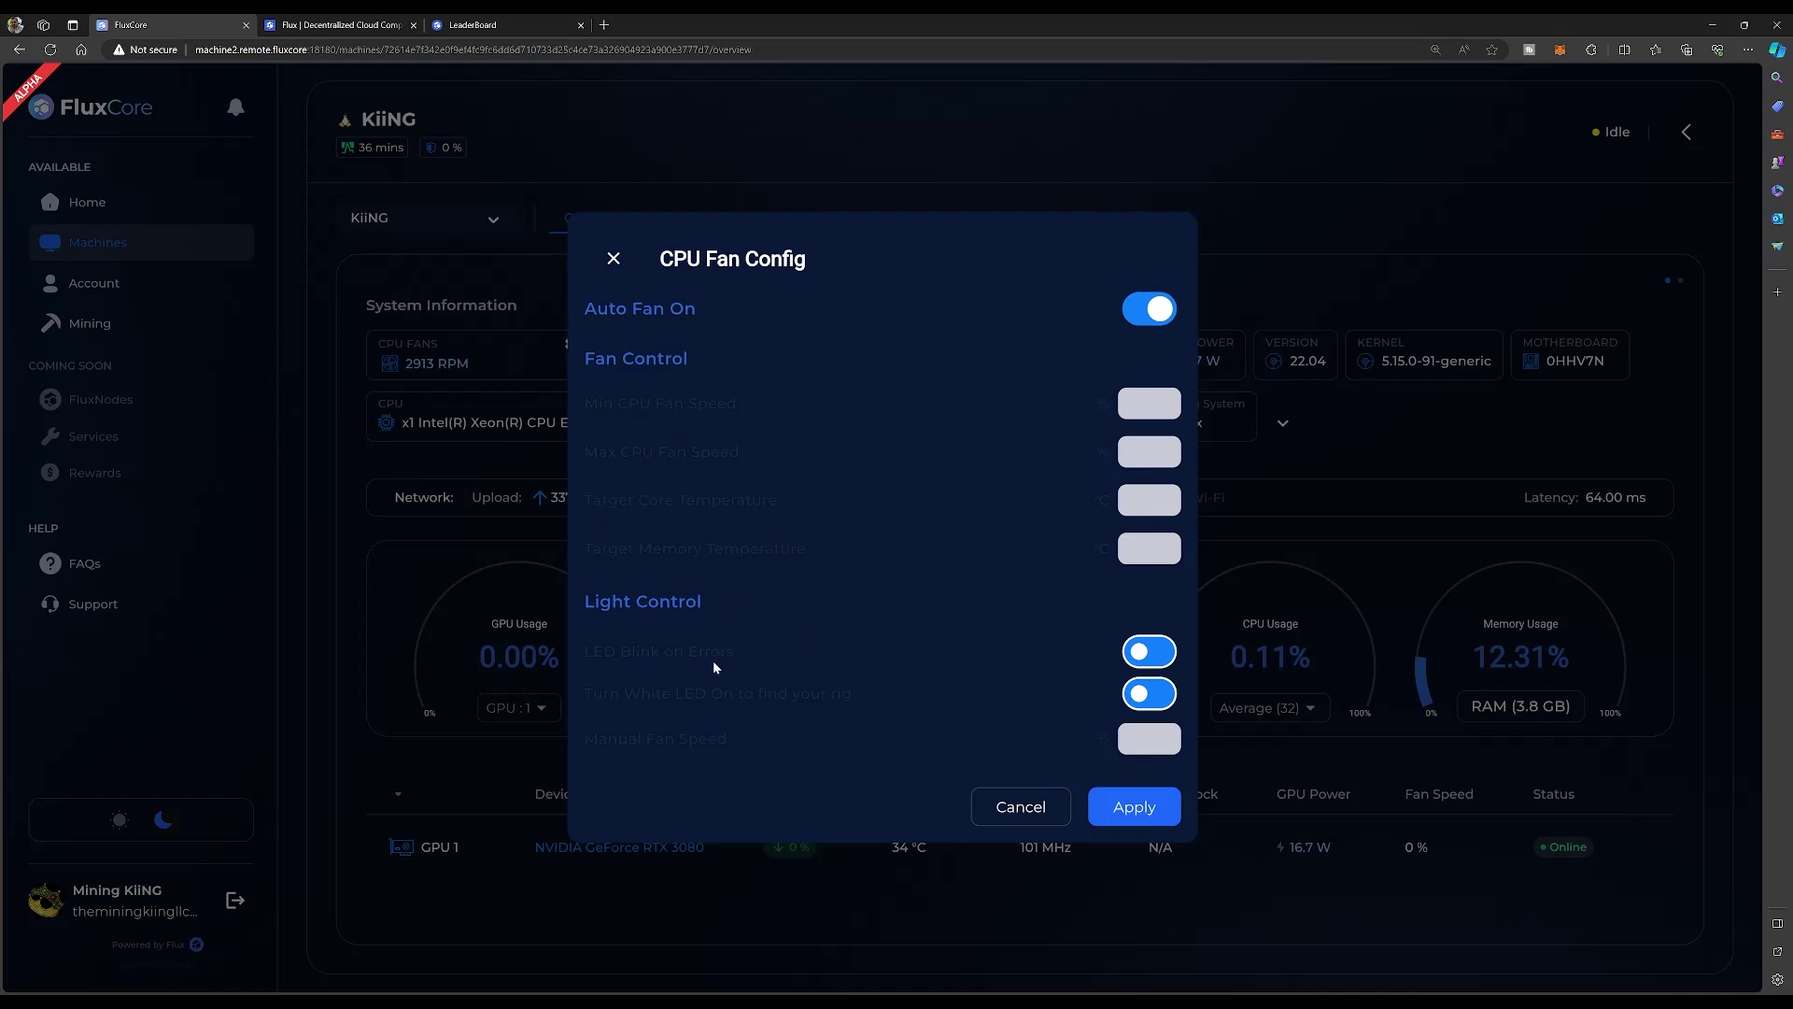
left_click(613, 259)
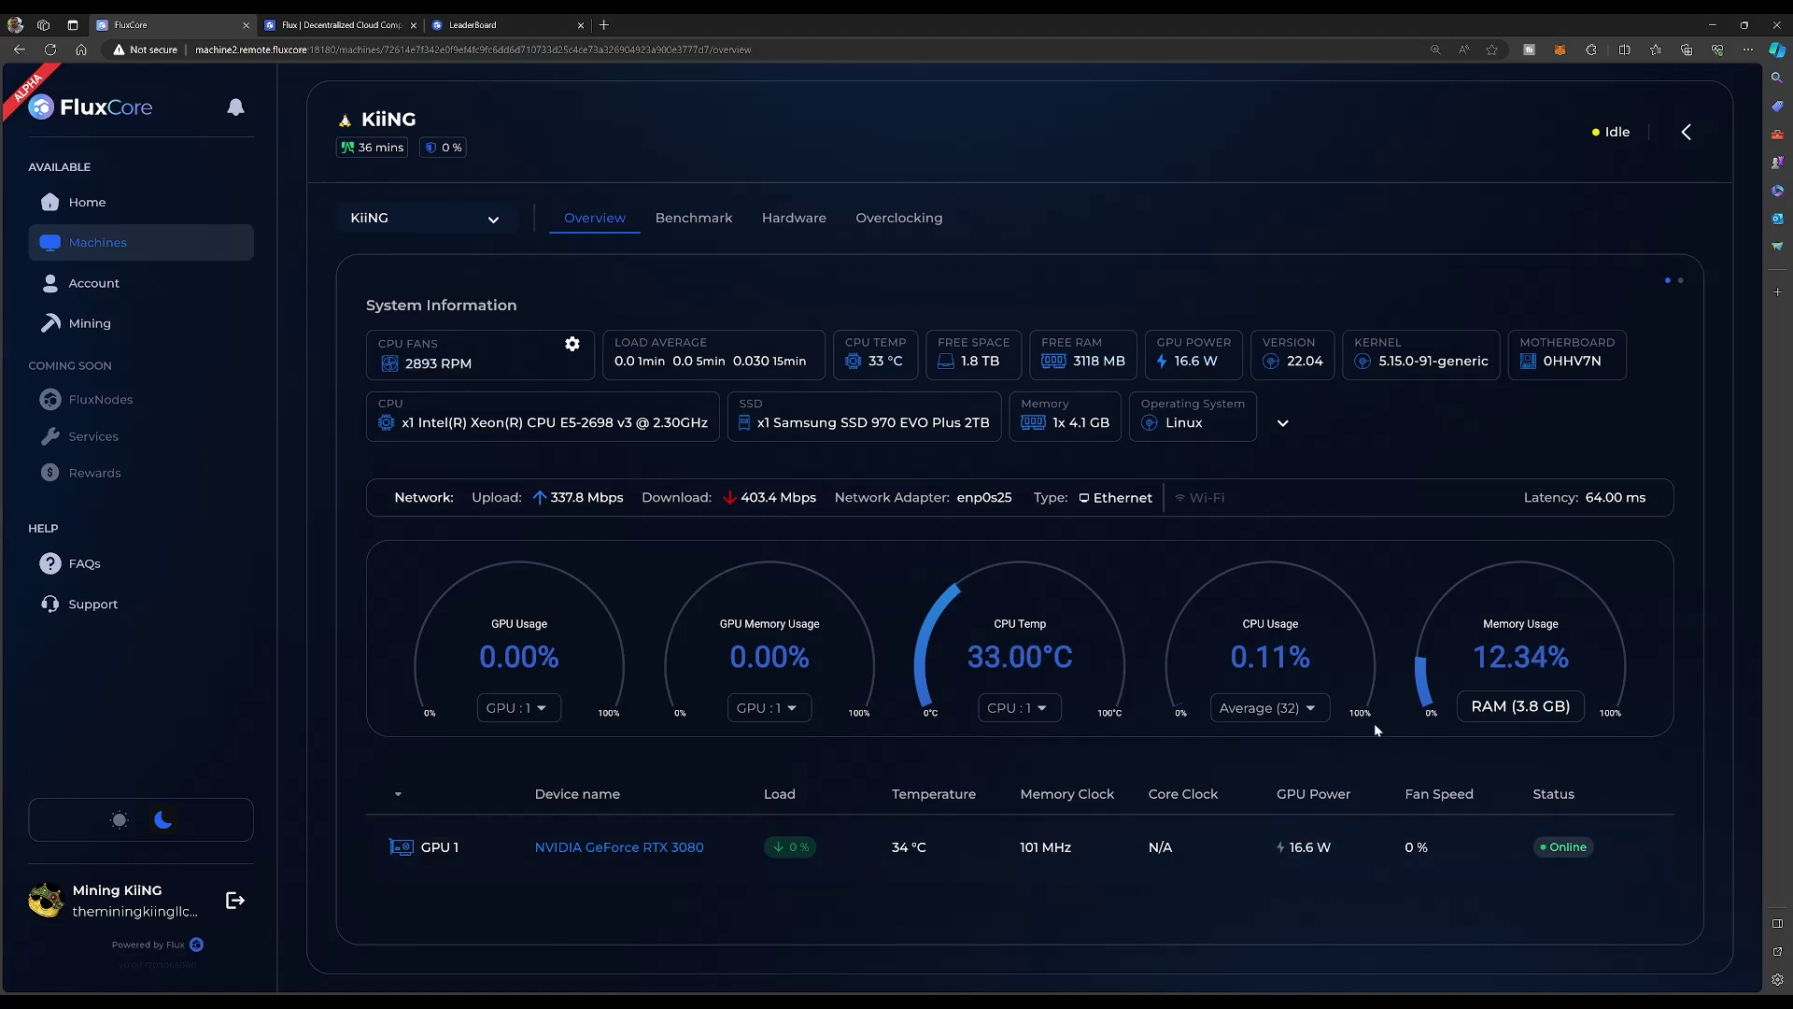
- Examine the GPU, network, fan, CPU and memory gauges on the second overview page, and open the machine's benchmark page
left_click(1679, 281)
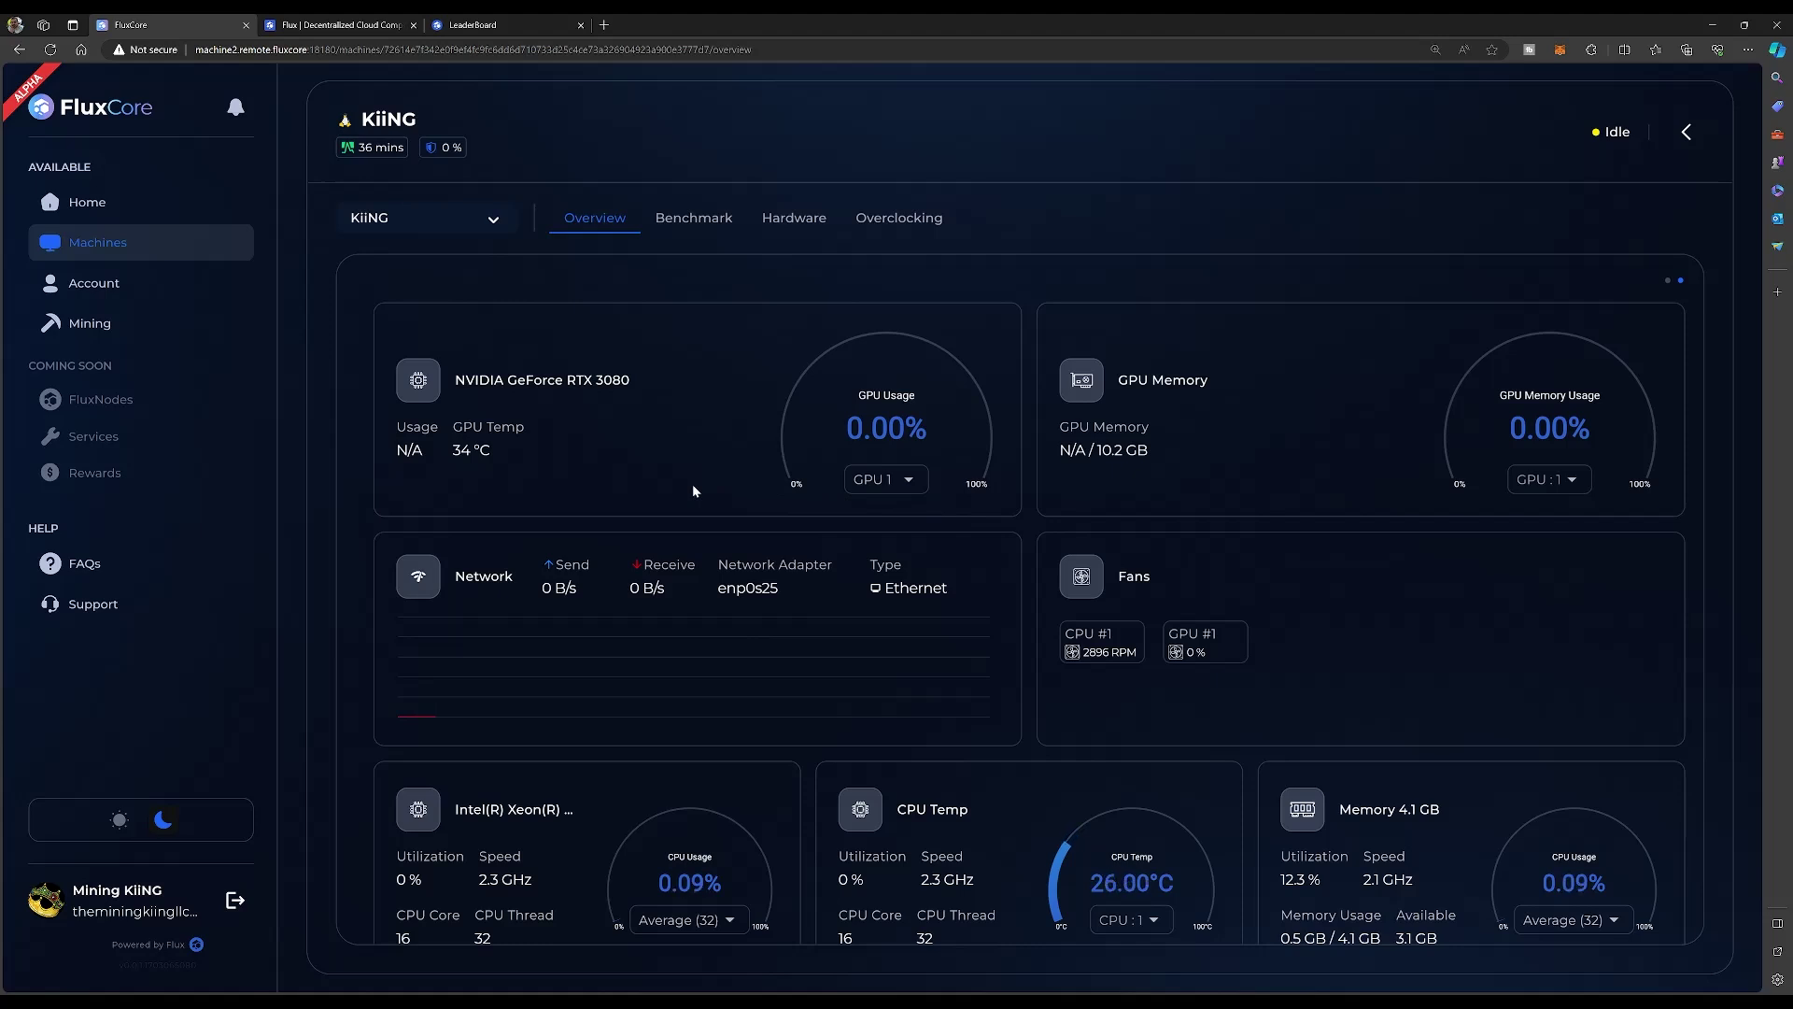
scroll(691, 493, "down", 1)
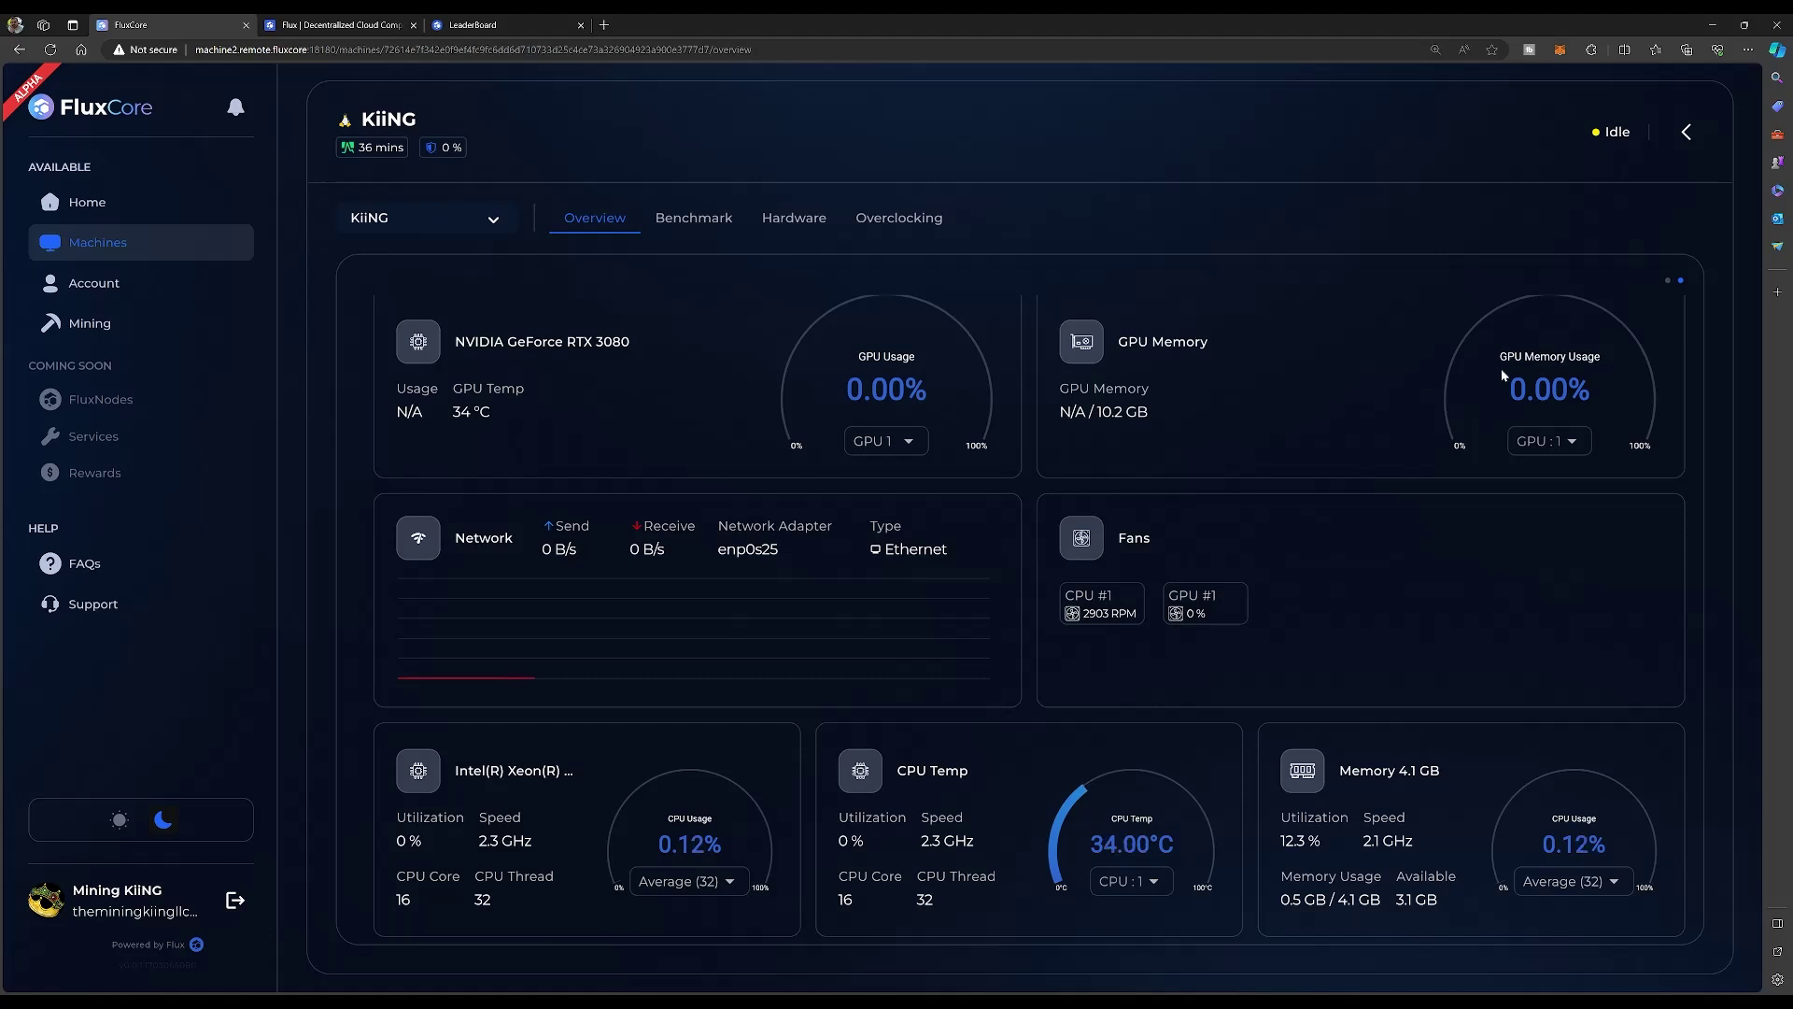
scroll(1102, 538, "down", 1)
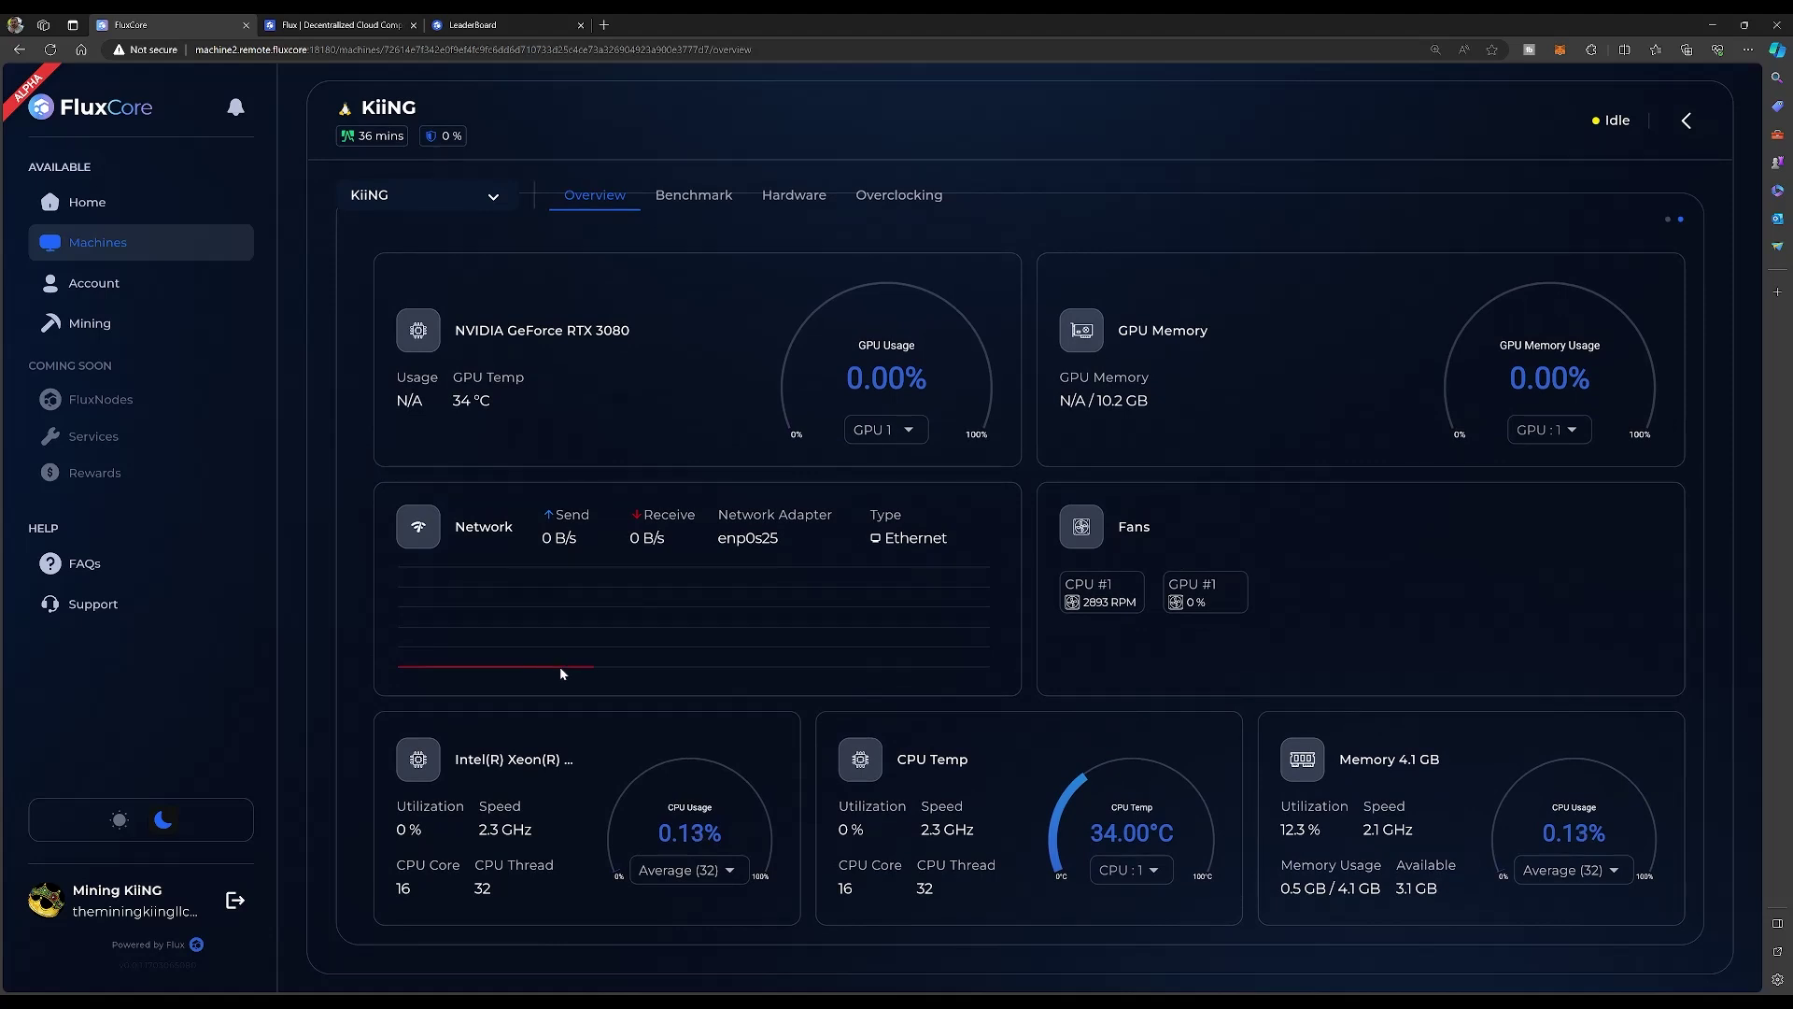
scroll(558, 665, "down", 1)
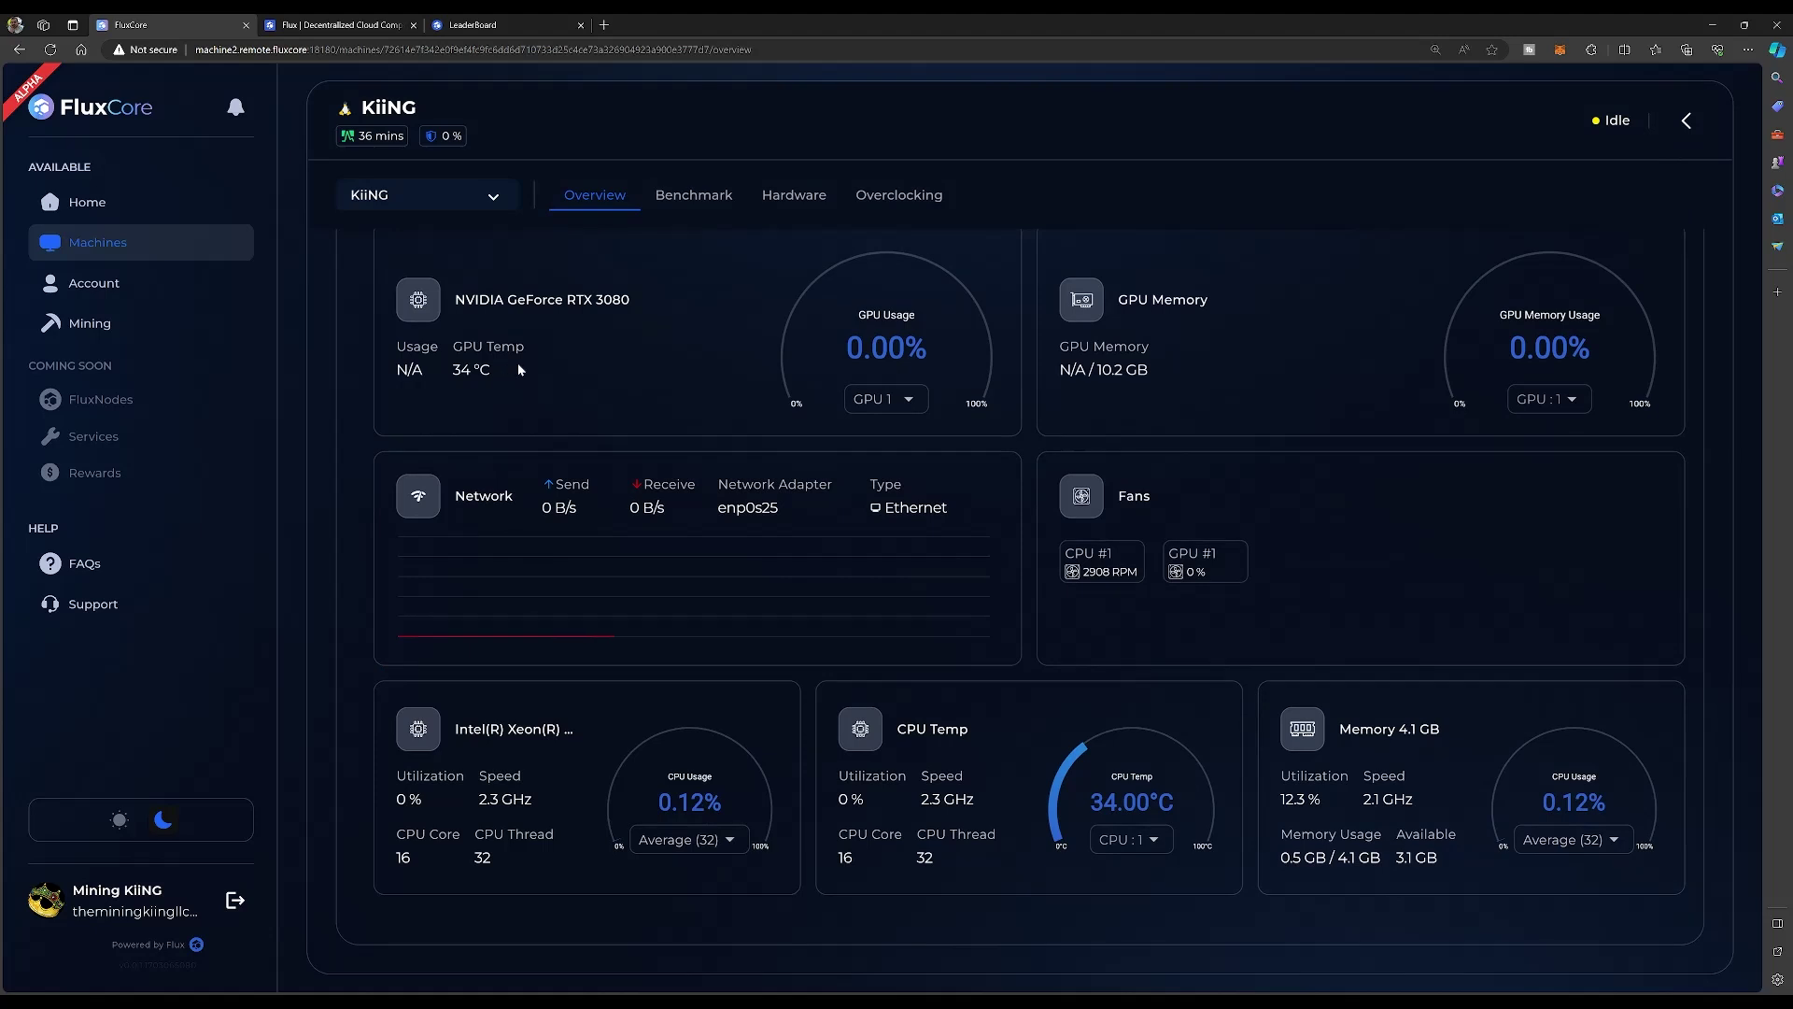
scroll(538, 346, "up", 1)
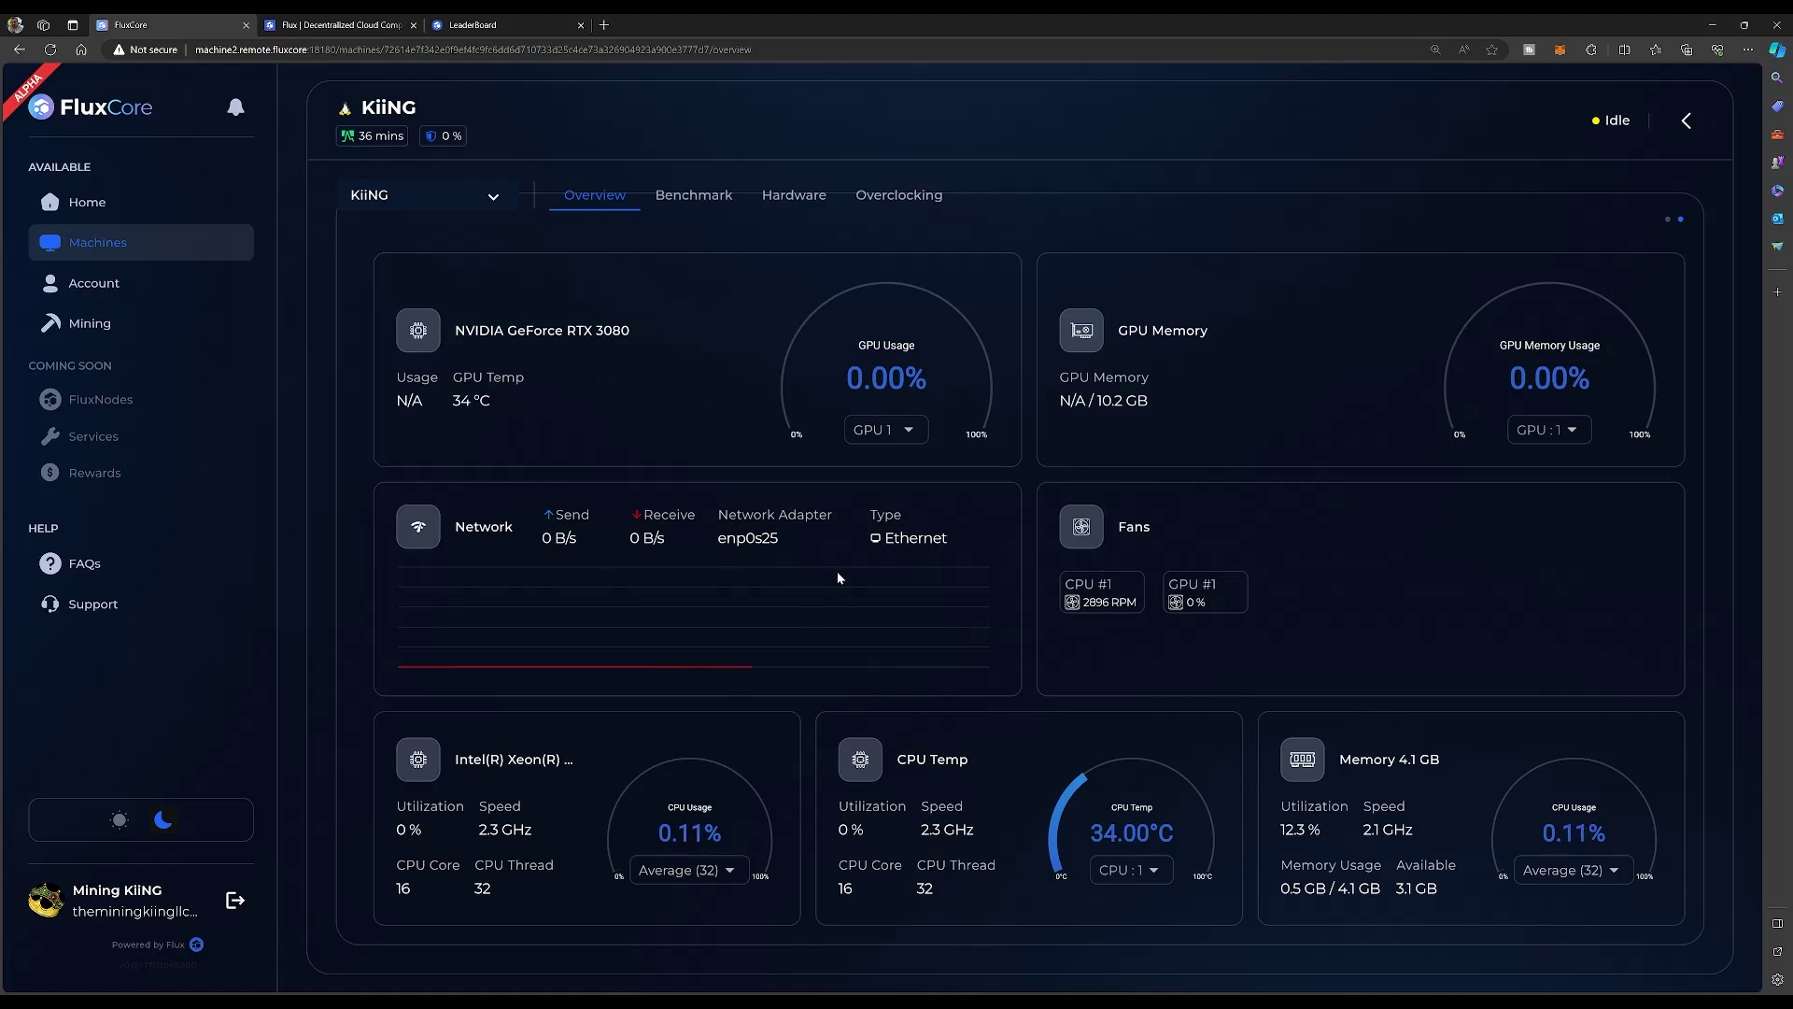
scroll(1008, 587, "down", 1)
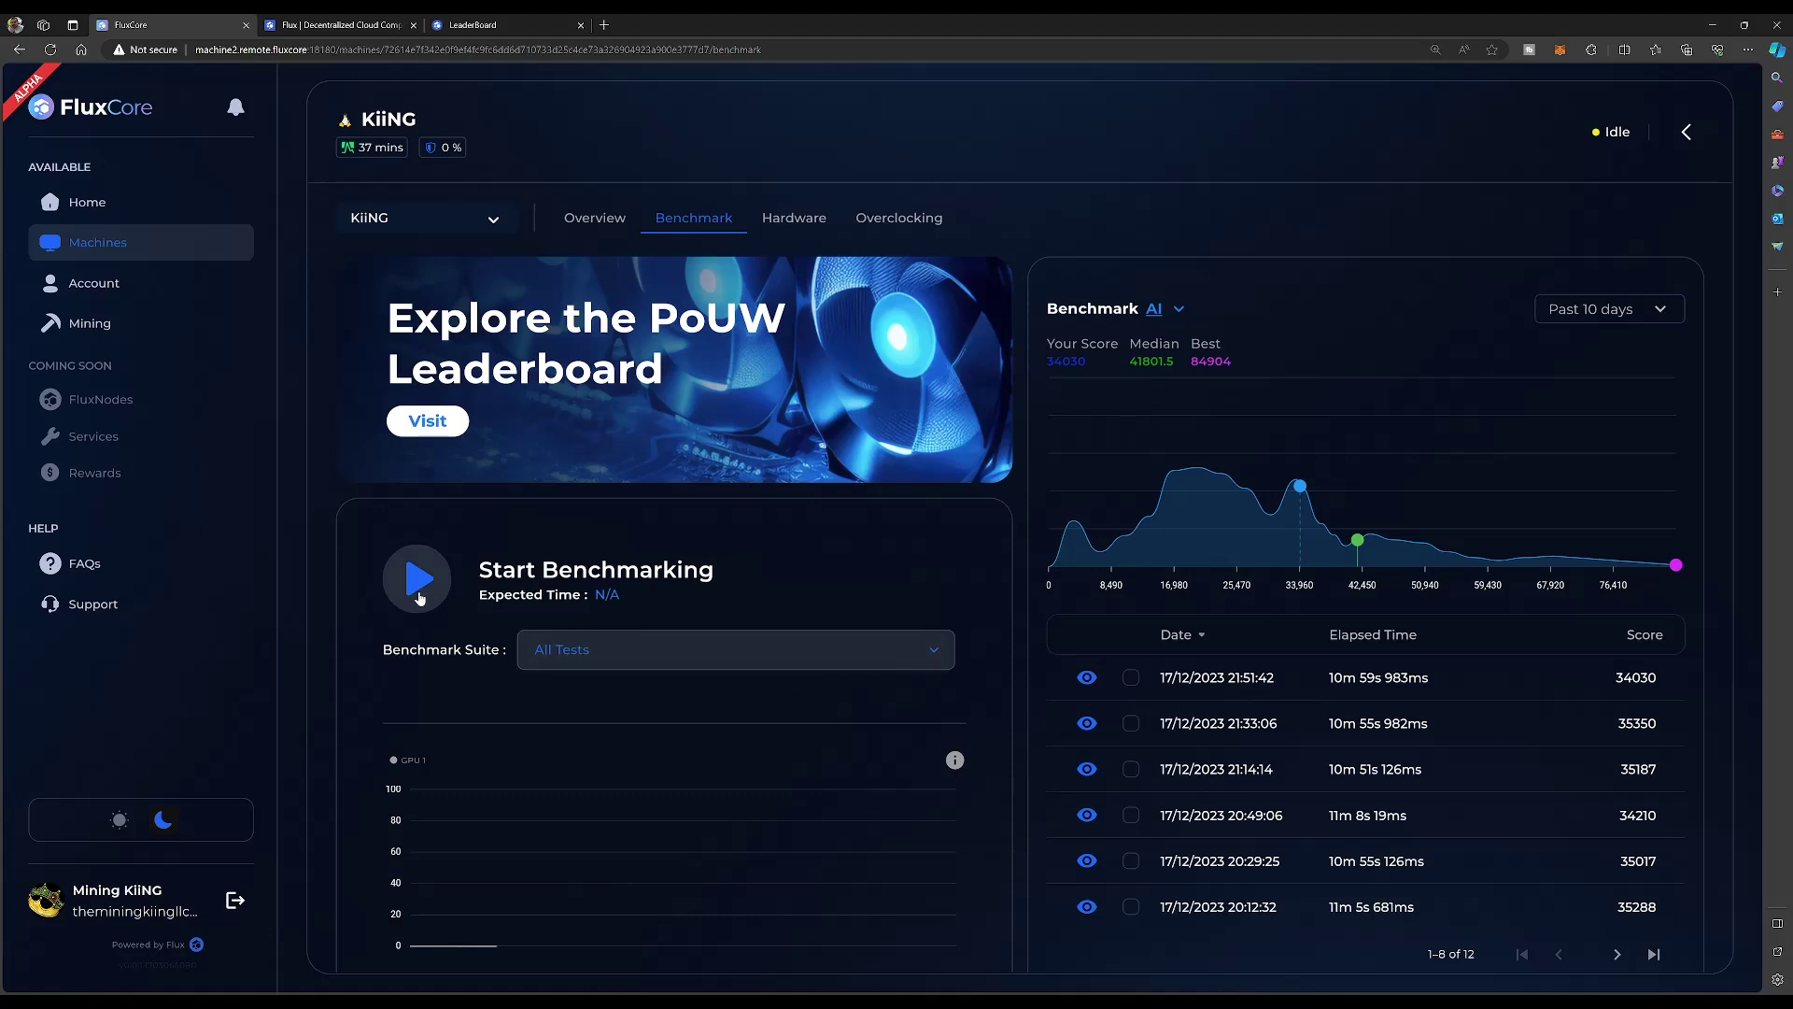
- Review the available benchmark suites and select AI Benchmark as the suite to run
left_click(626, 664)
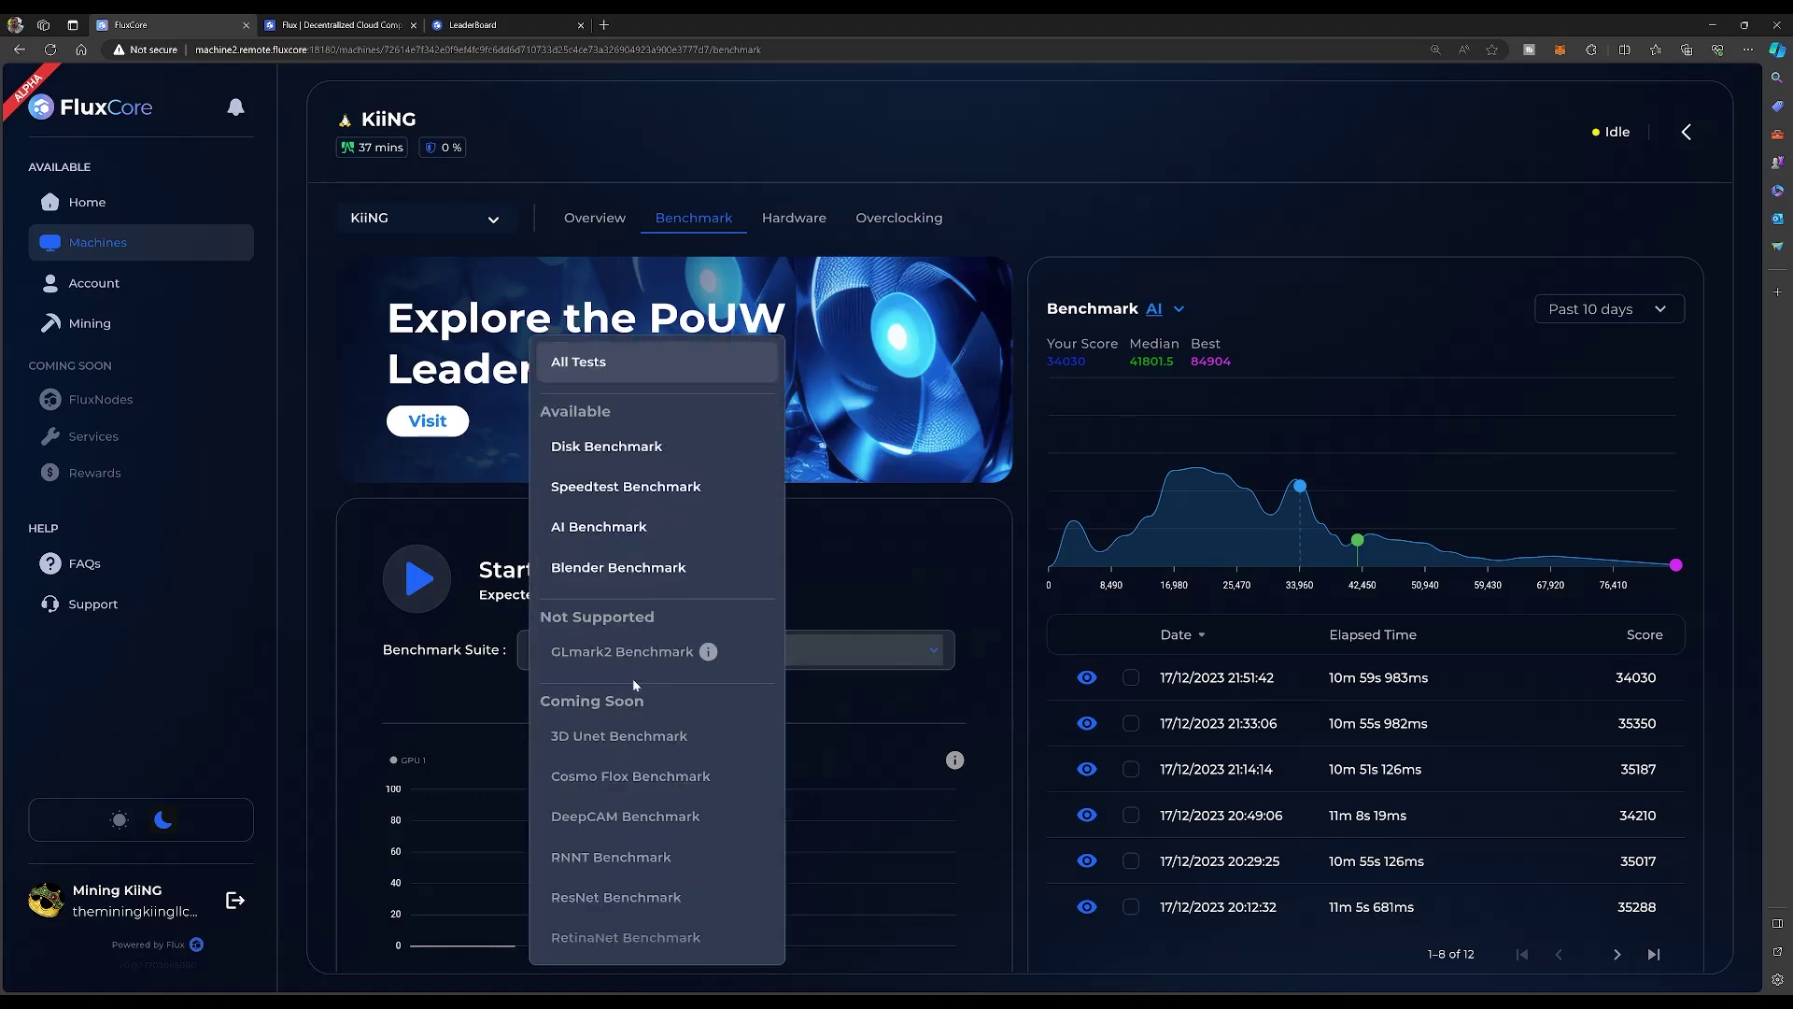
left_click(662, 672)
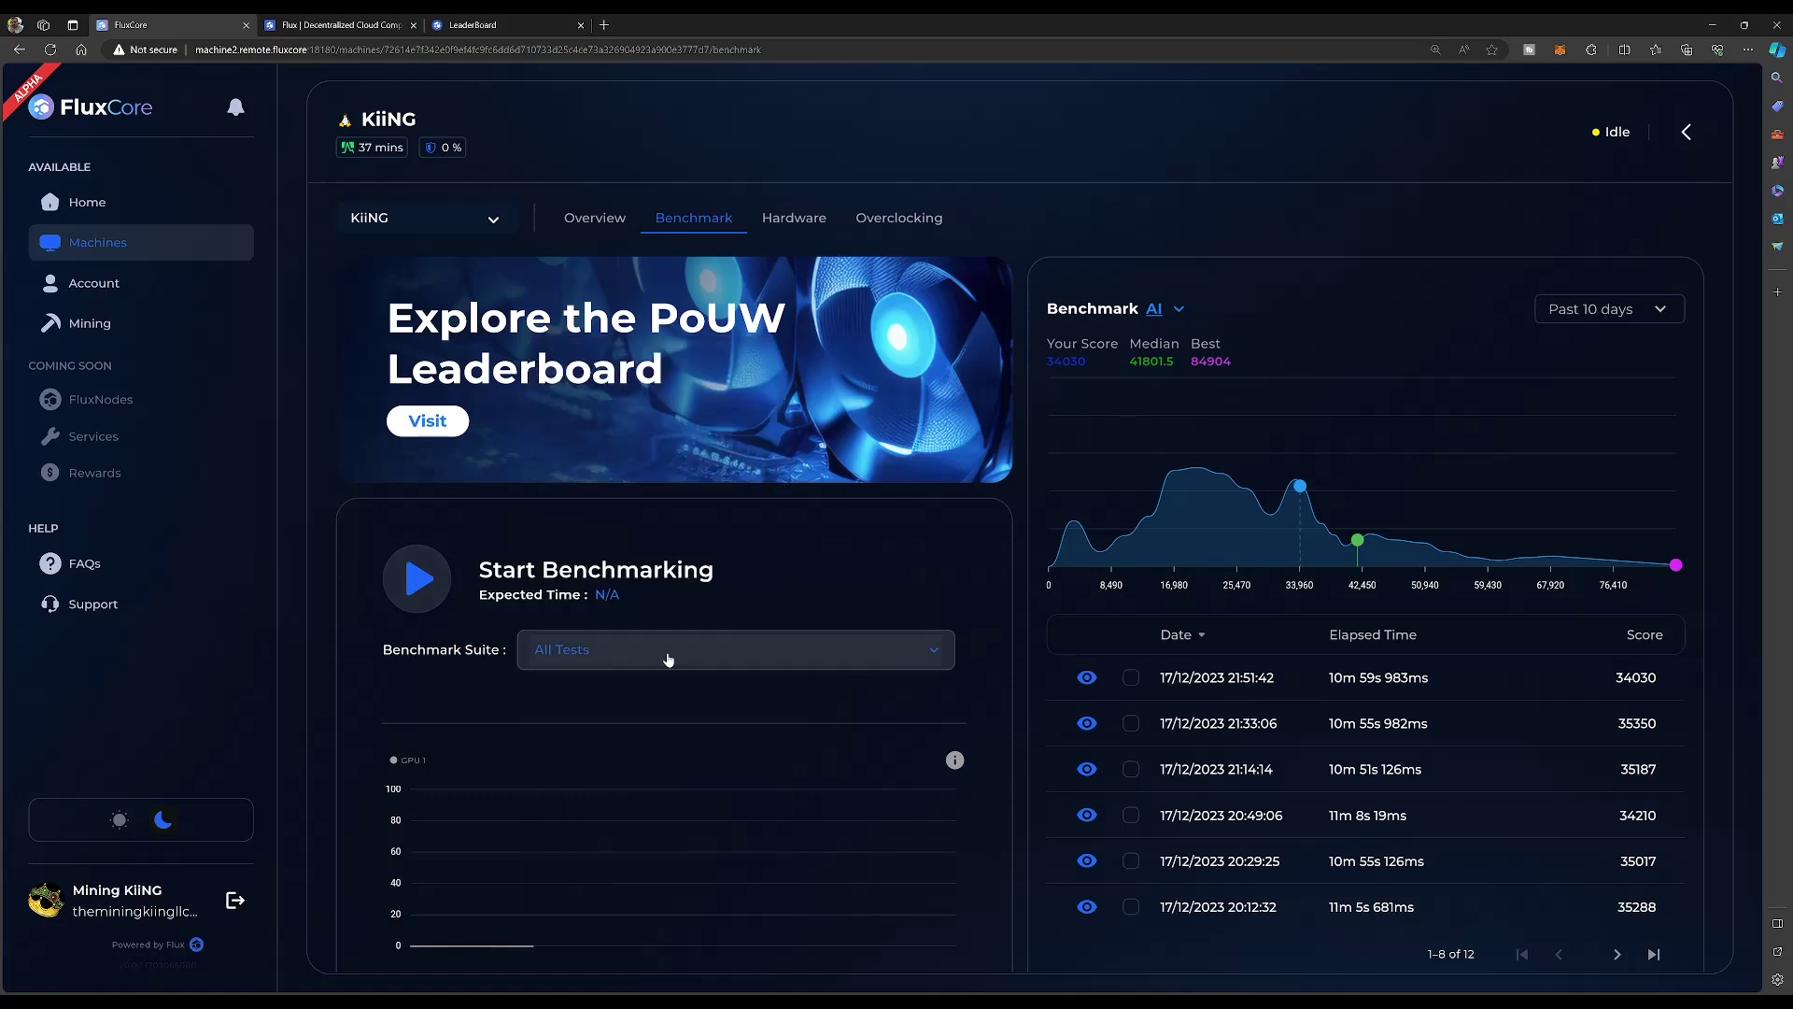
left_click(676, 664)
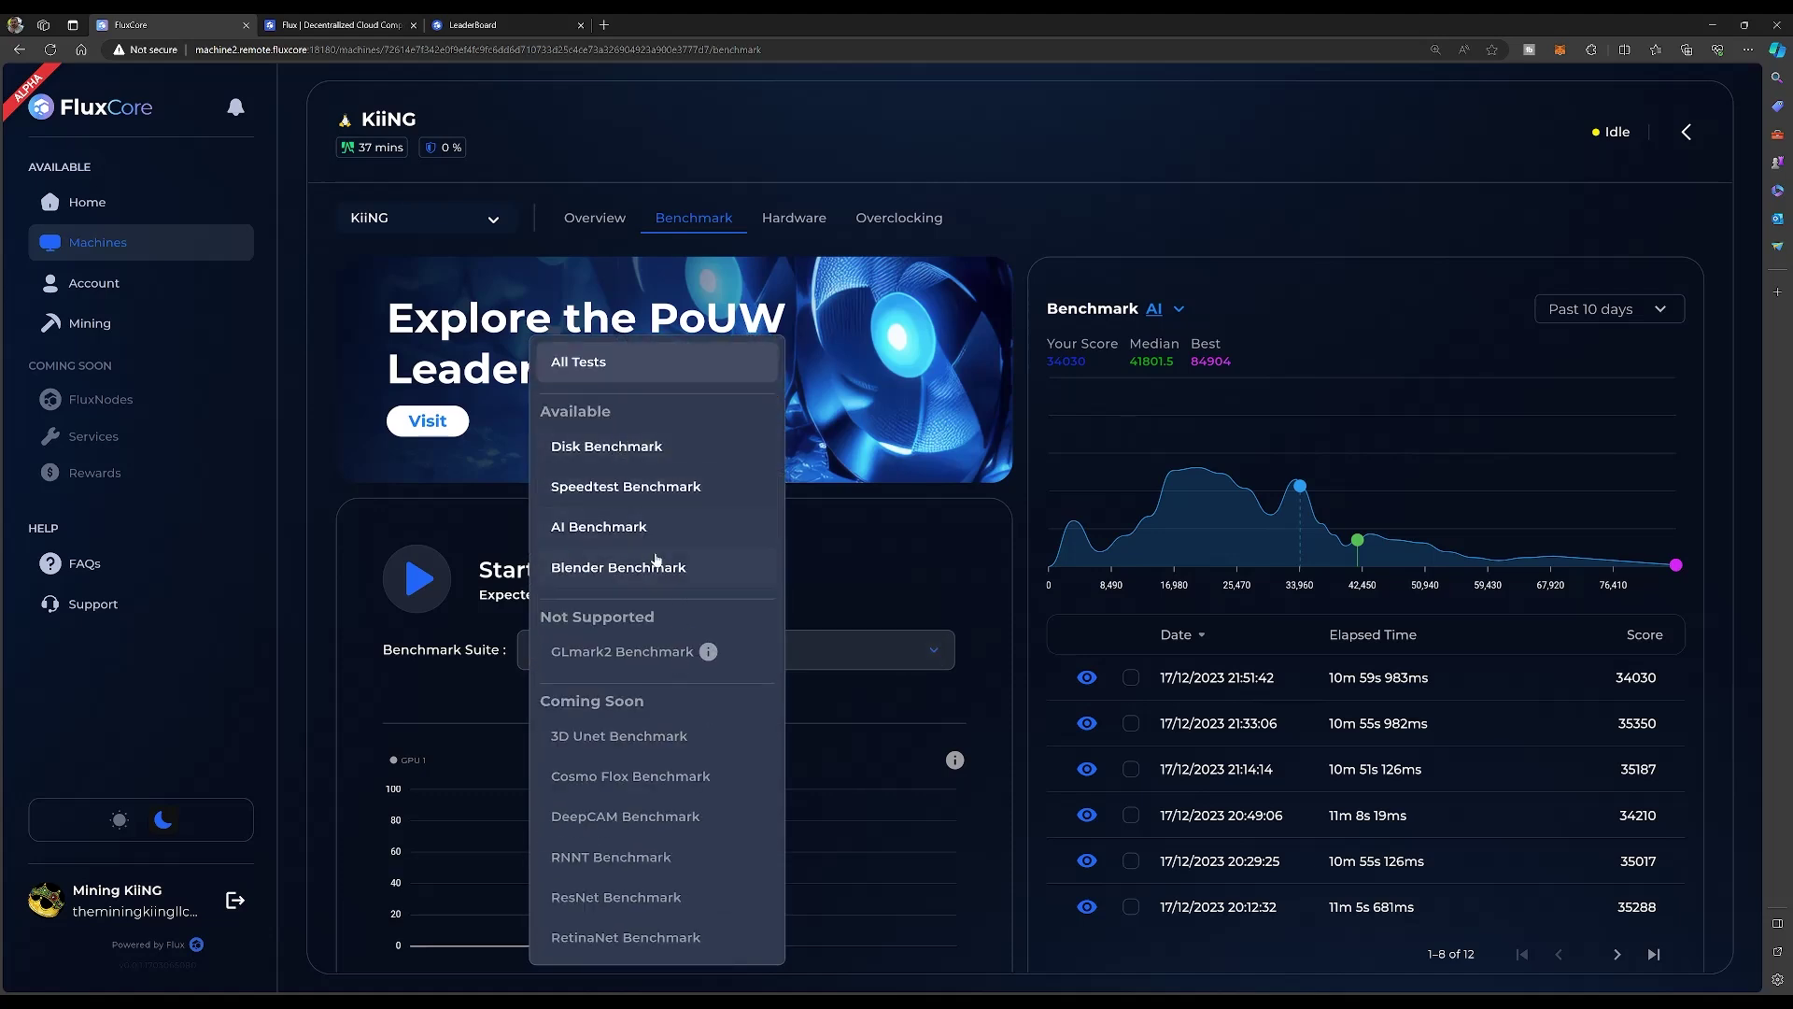
left_click(646, 532)
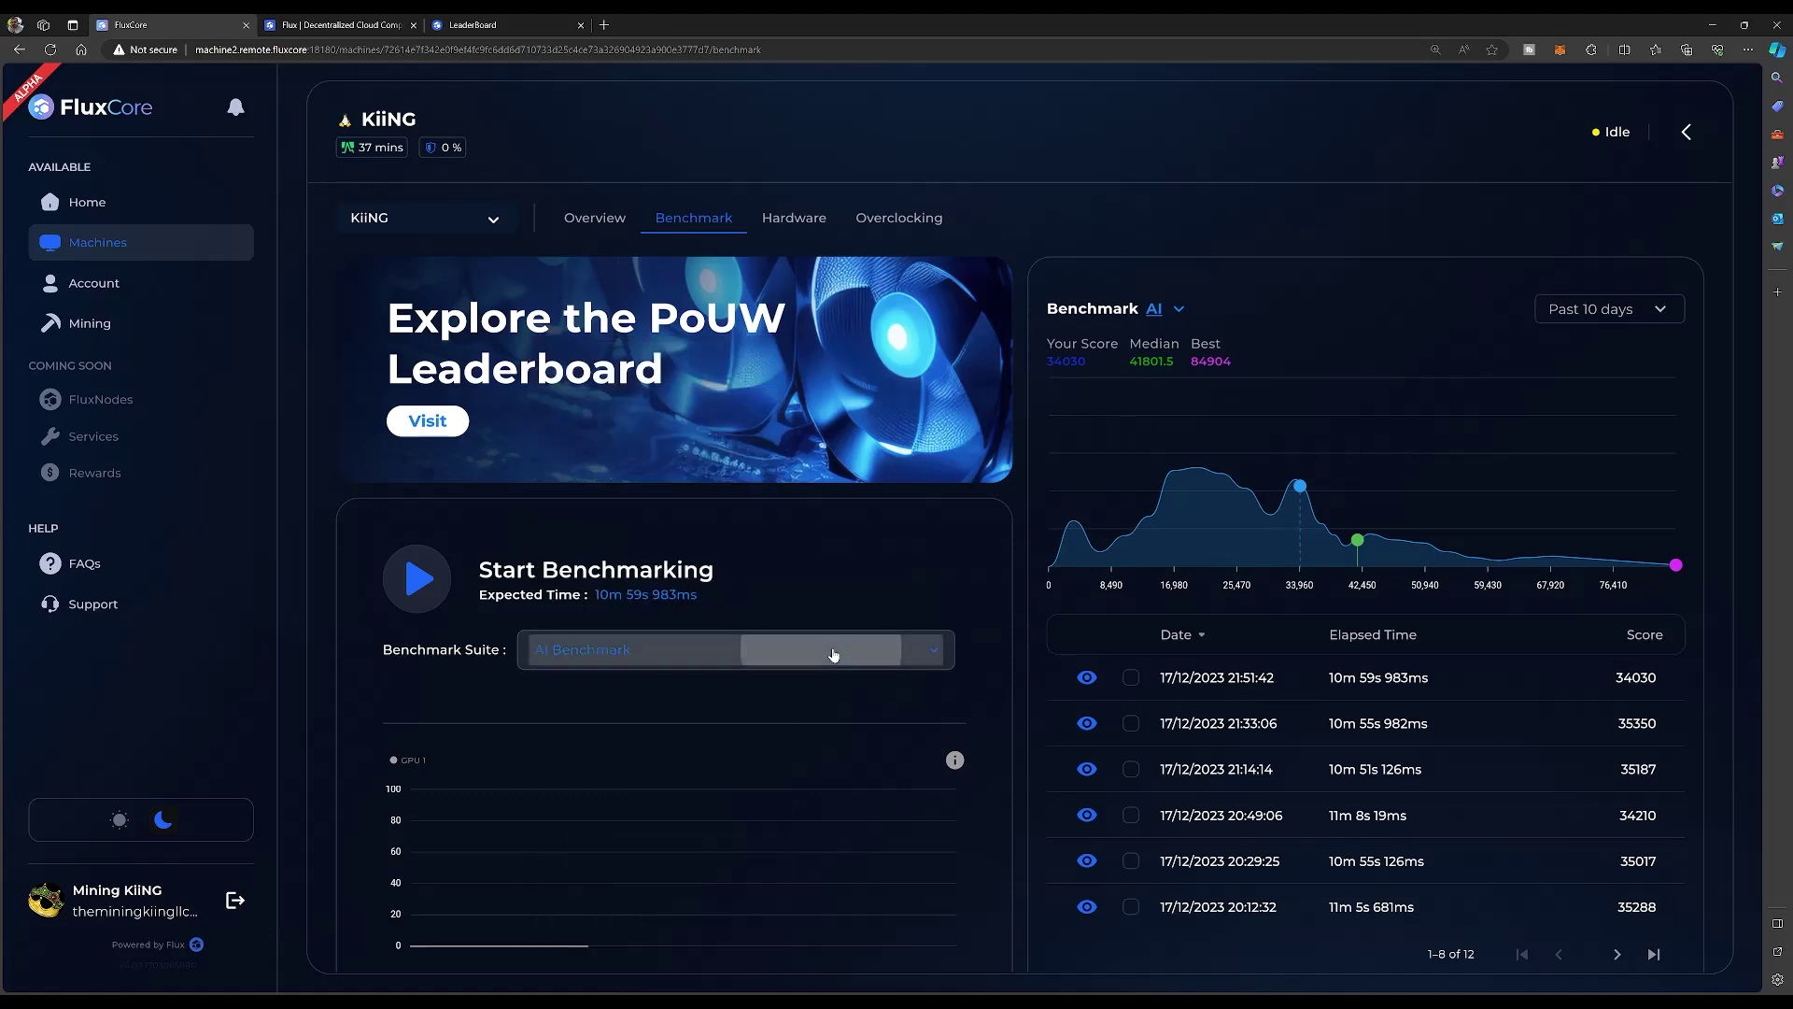
- Change the benchmark suite to All Tests and start benchmarking the KiiNG machine
left_click(832, 644)
left_click(646, 359)
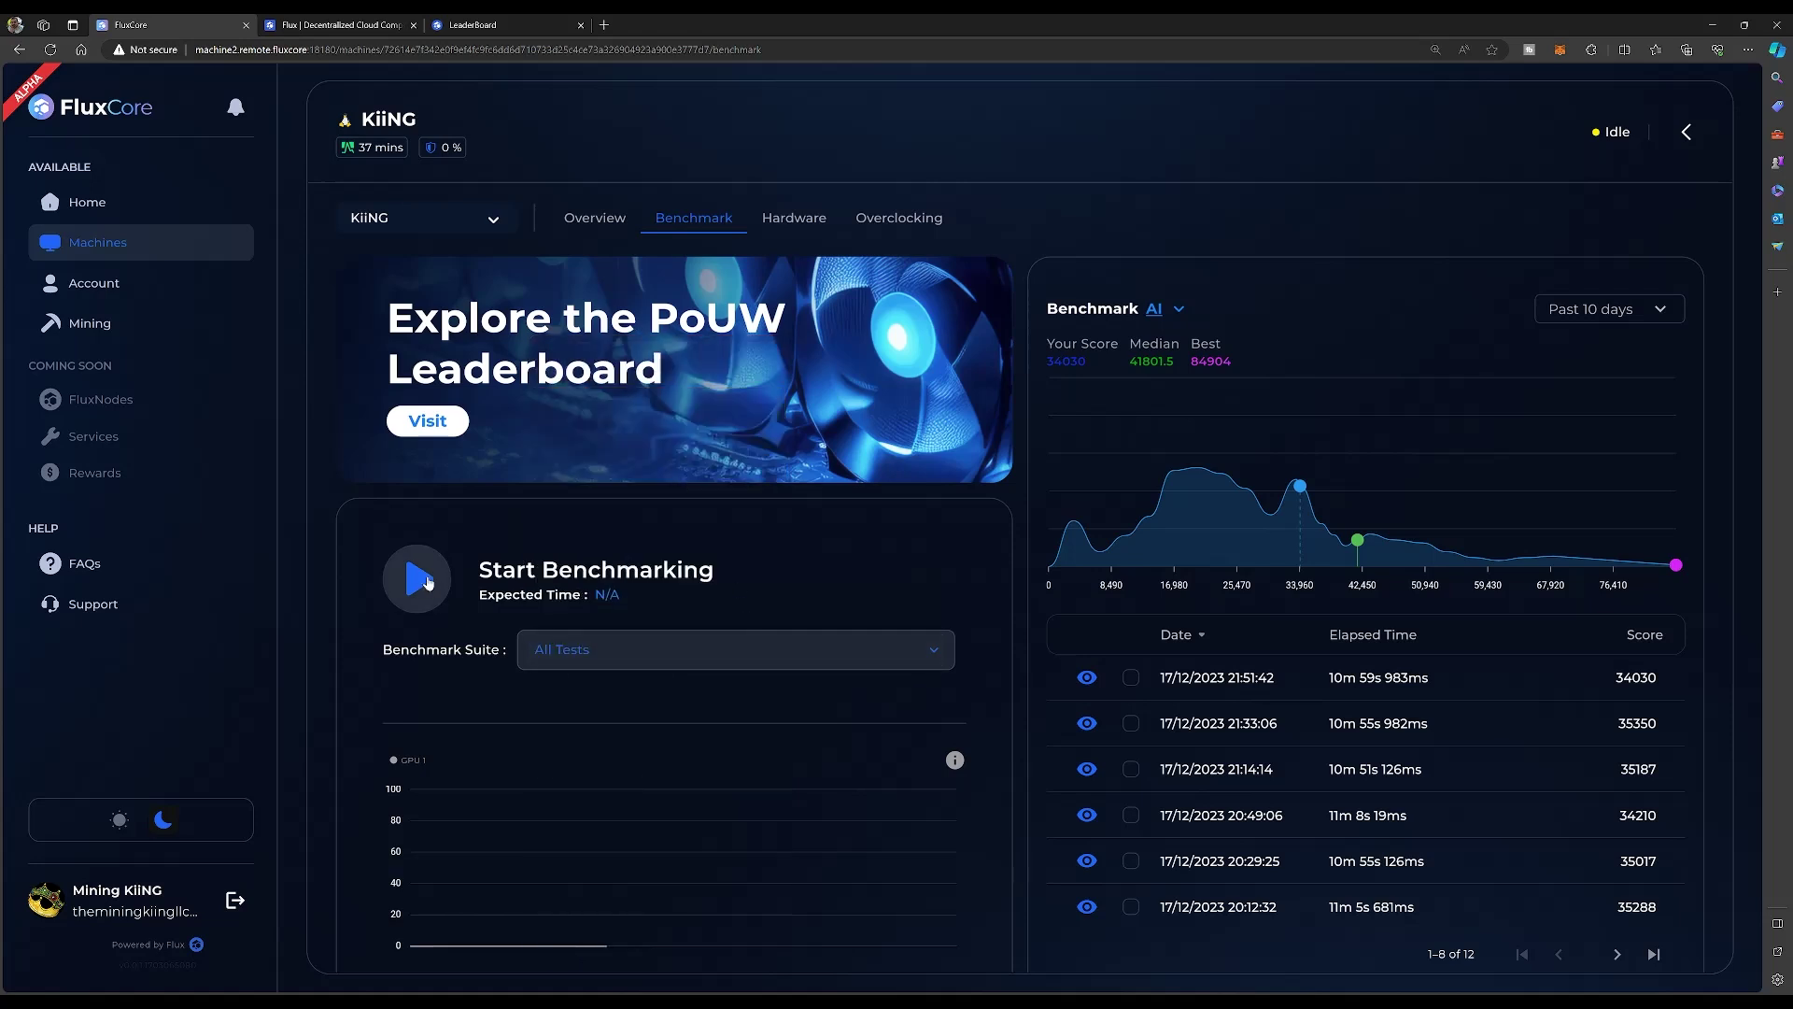
left_click(425, 580)
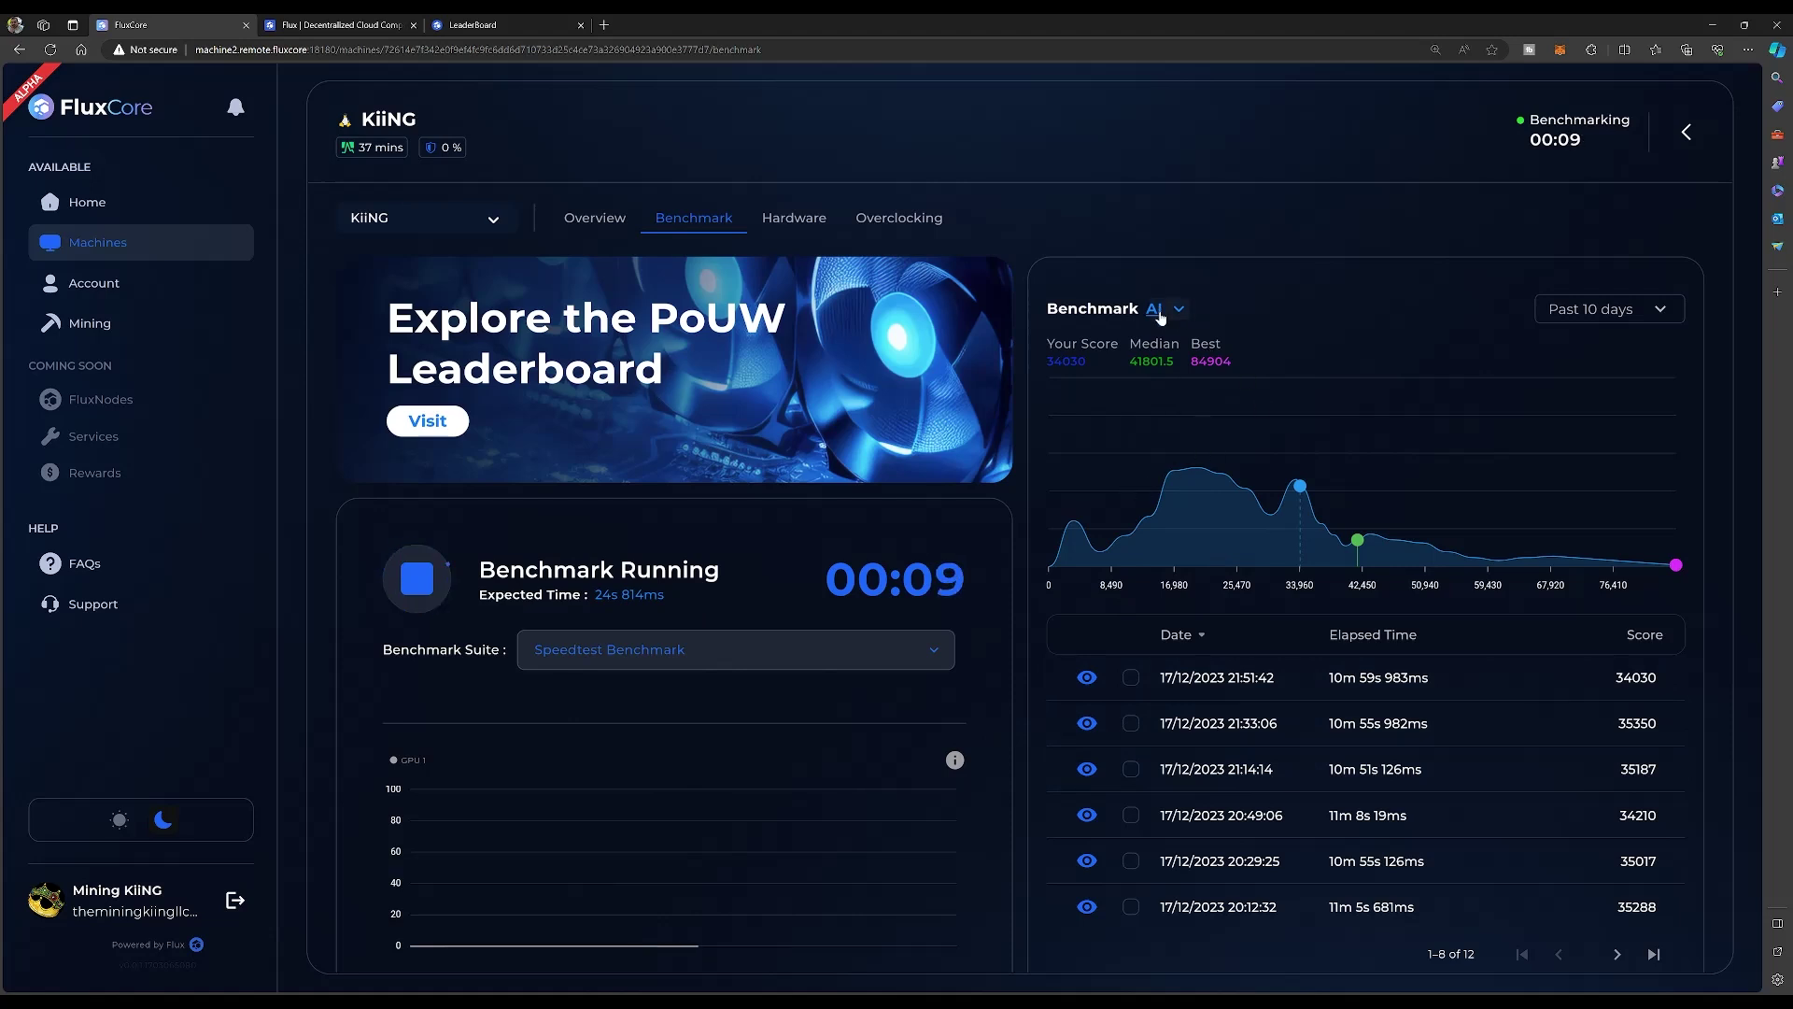
- View the Download benchmark's score distribution and past runs, and switch the results back to AI
left_click(1179, 309)
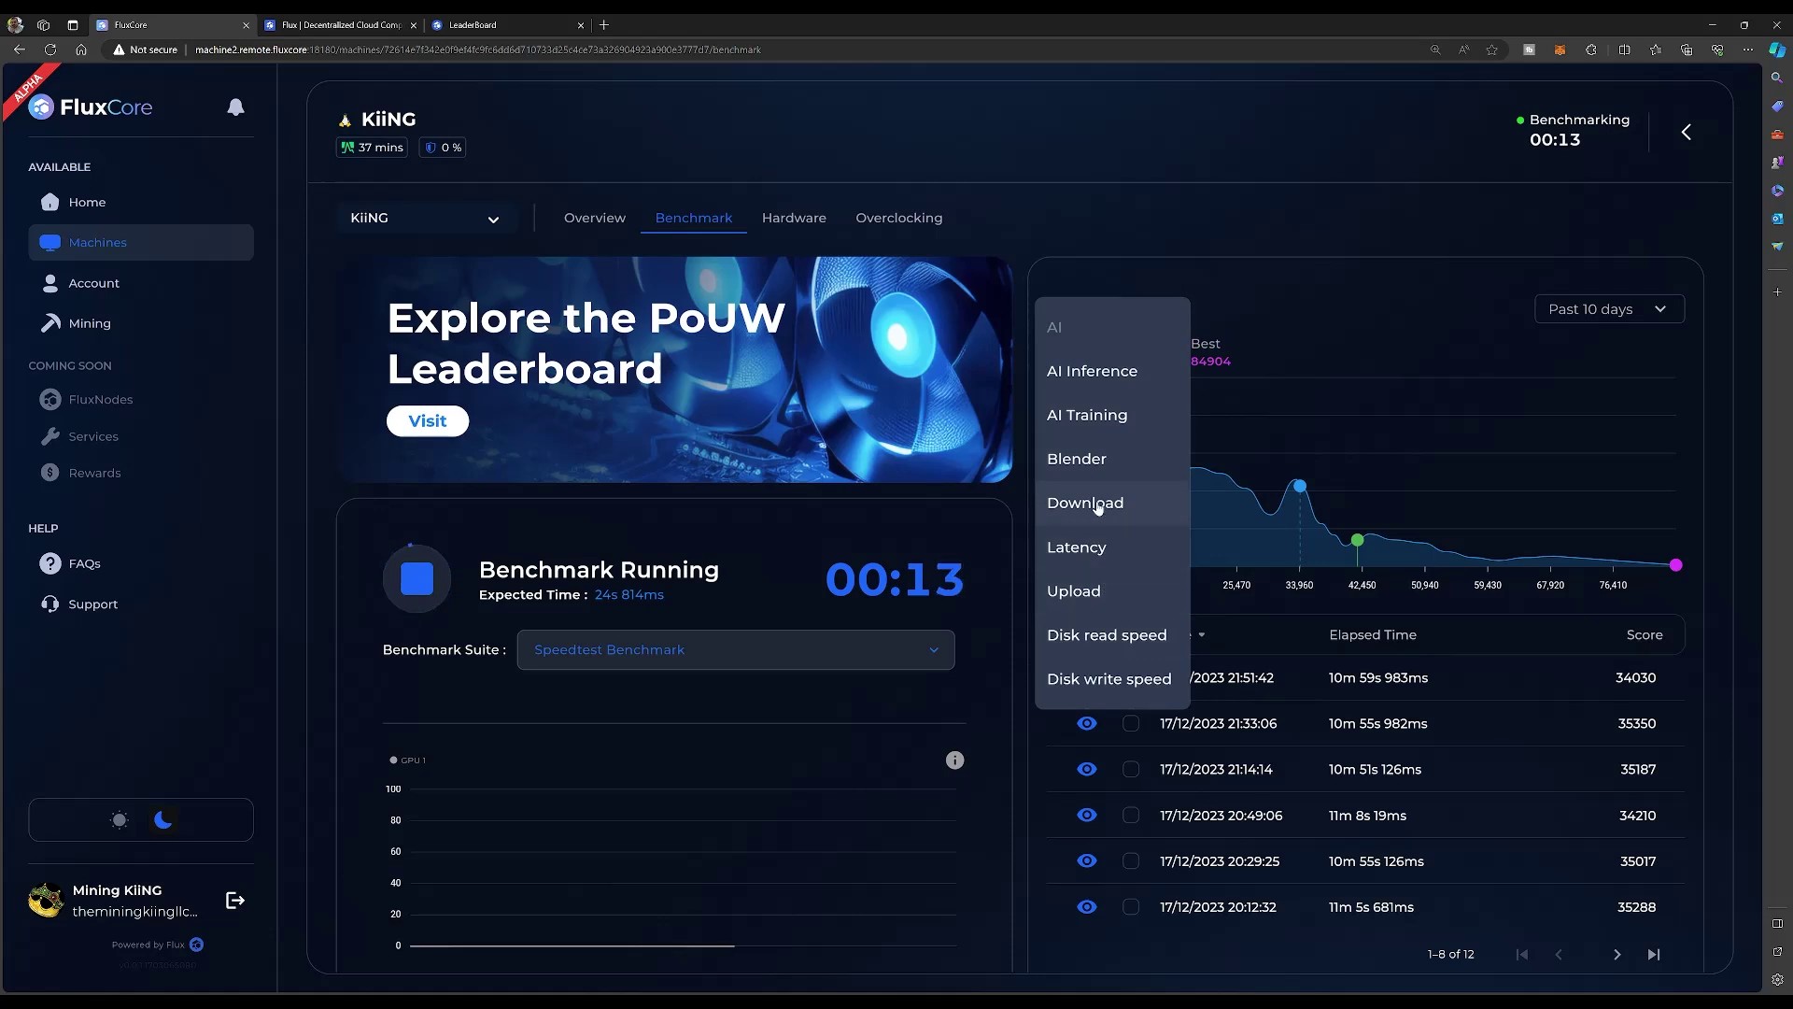
left_click(1088, 502)
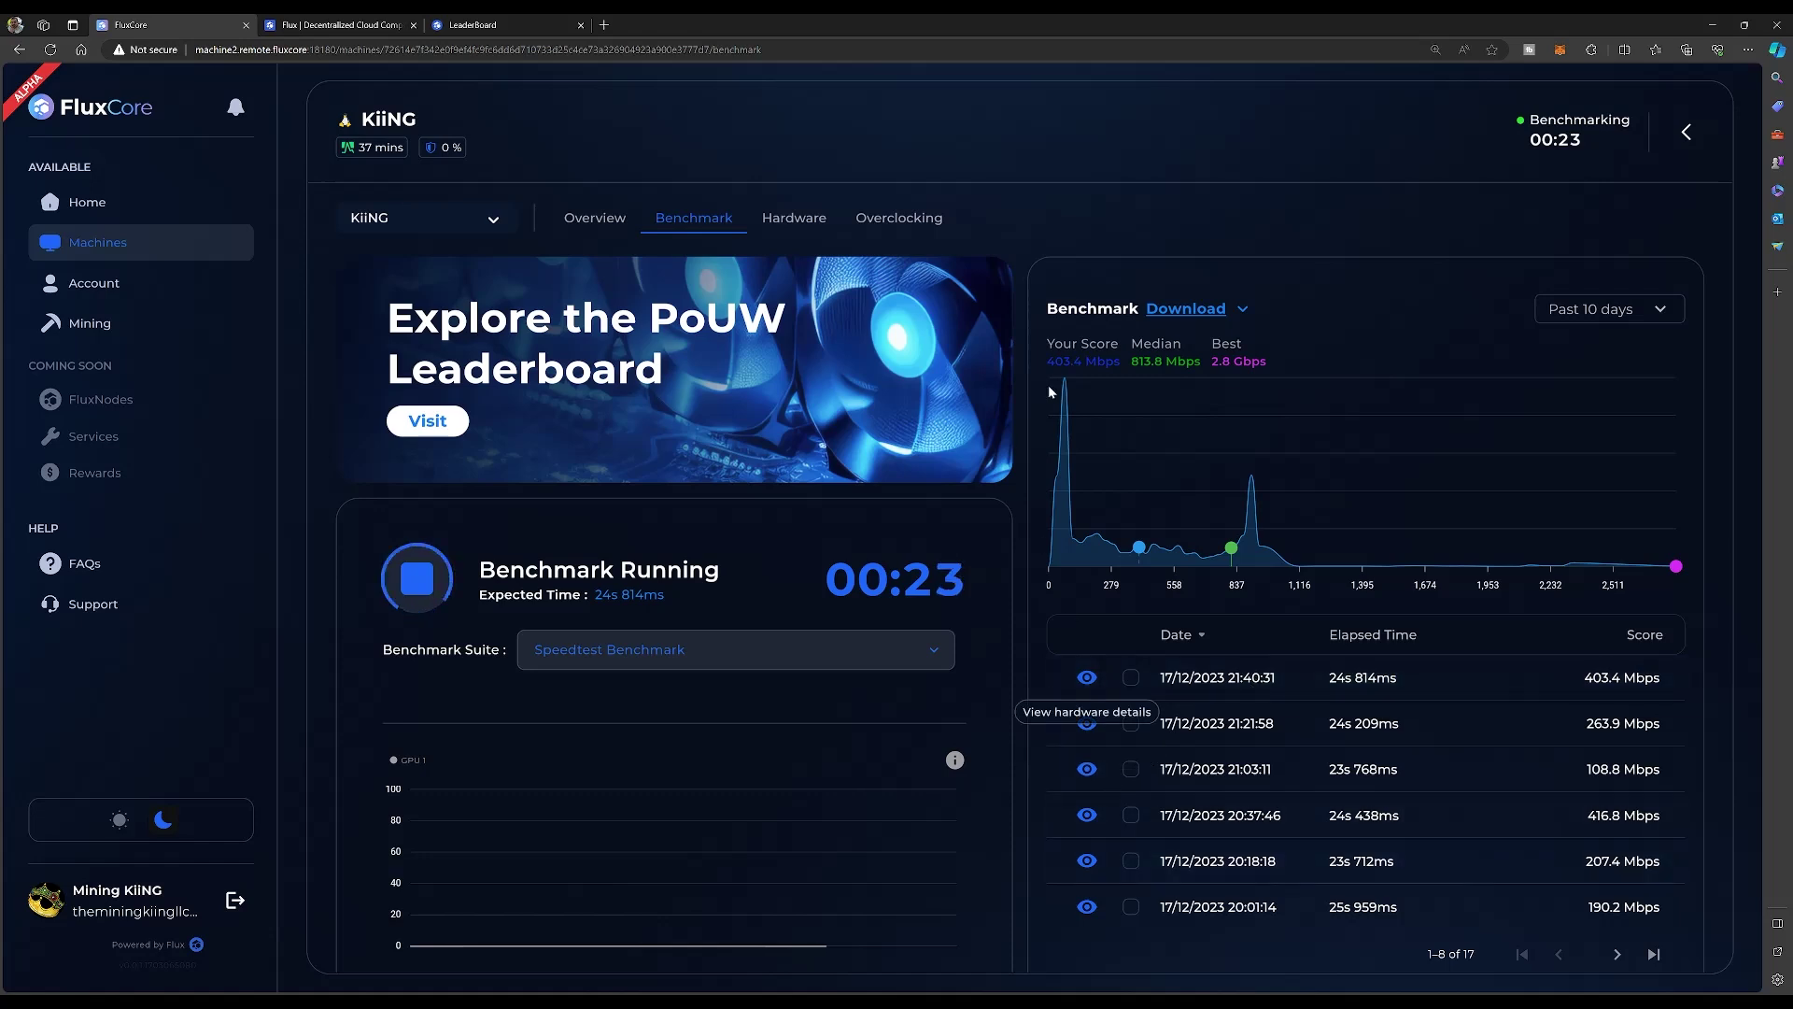
left_click(1156, 323)
left_click(1156, 345)
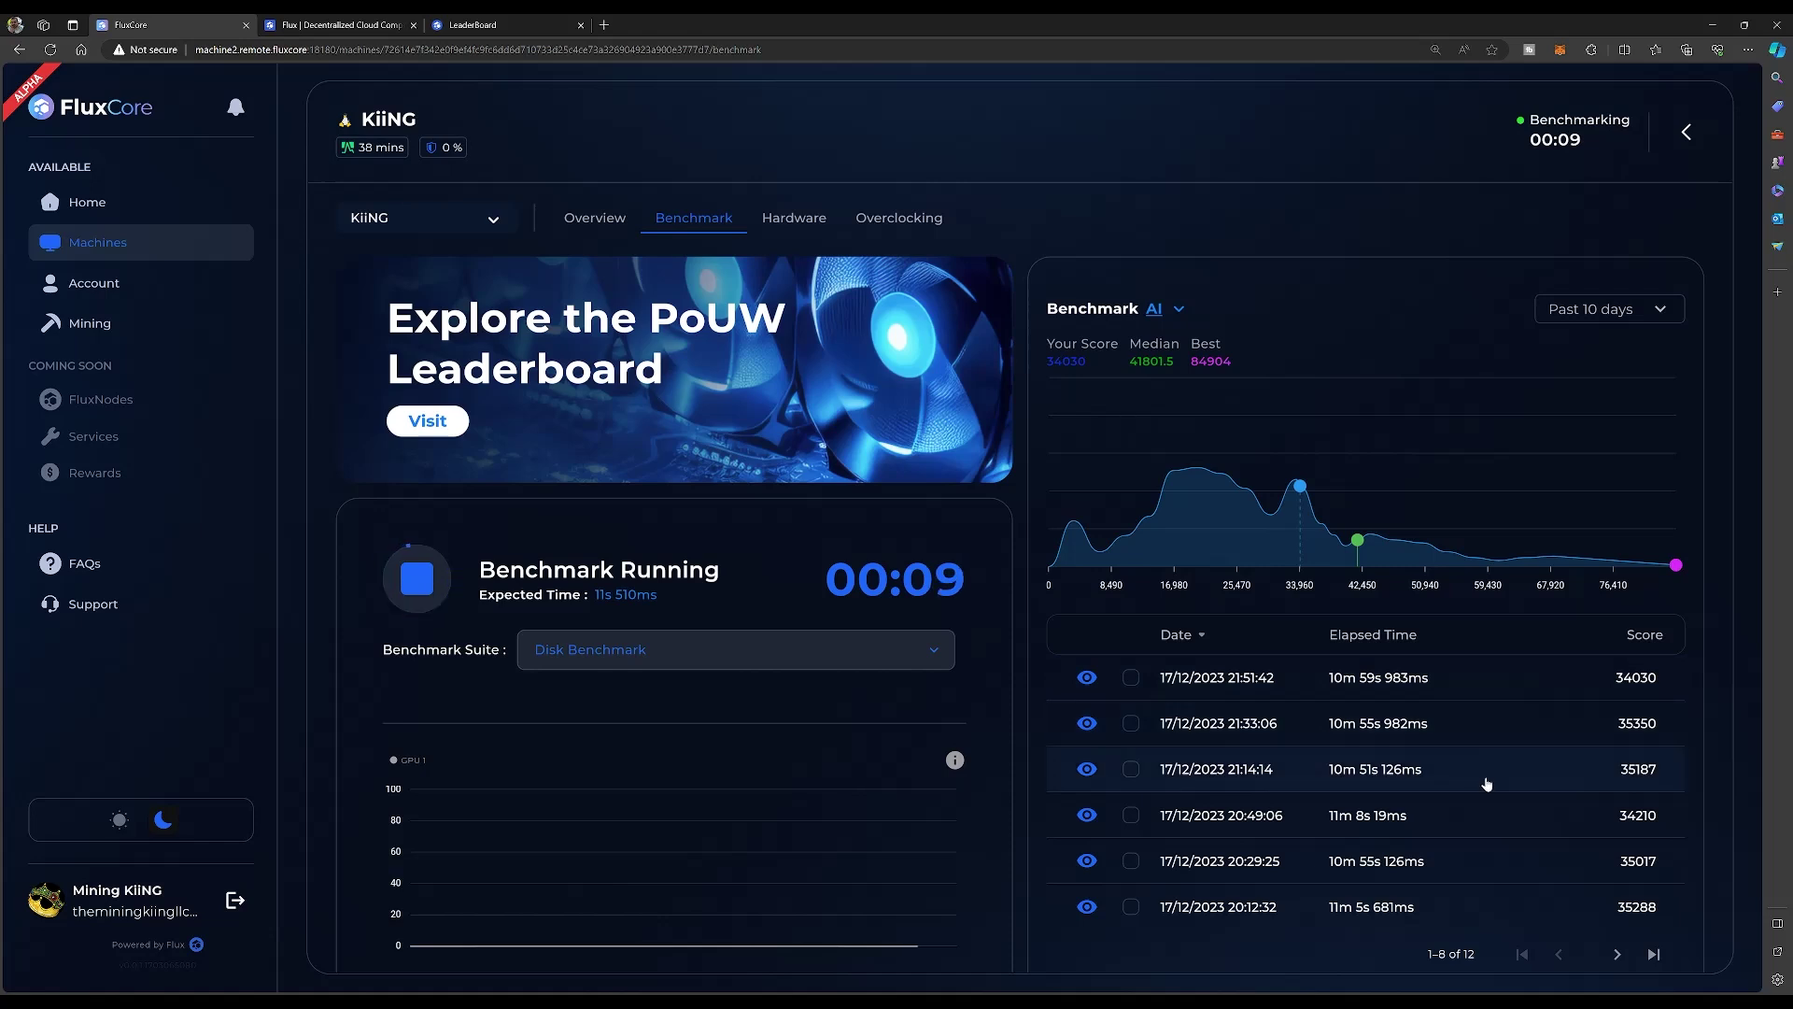
scroll(1474, 866, "down", 1)
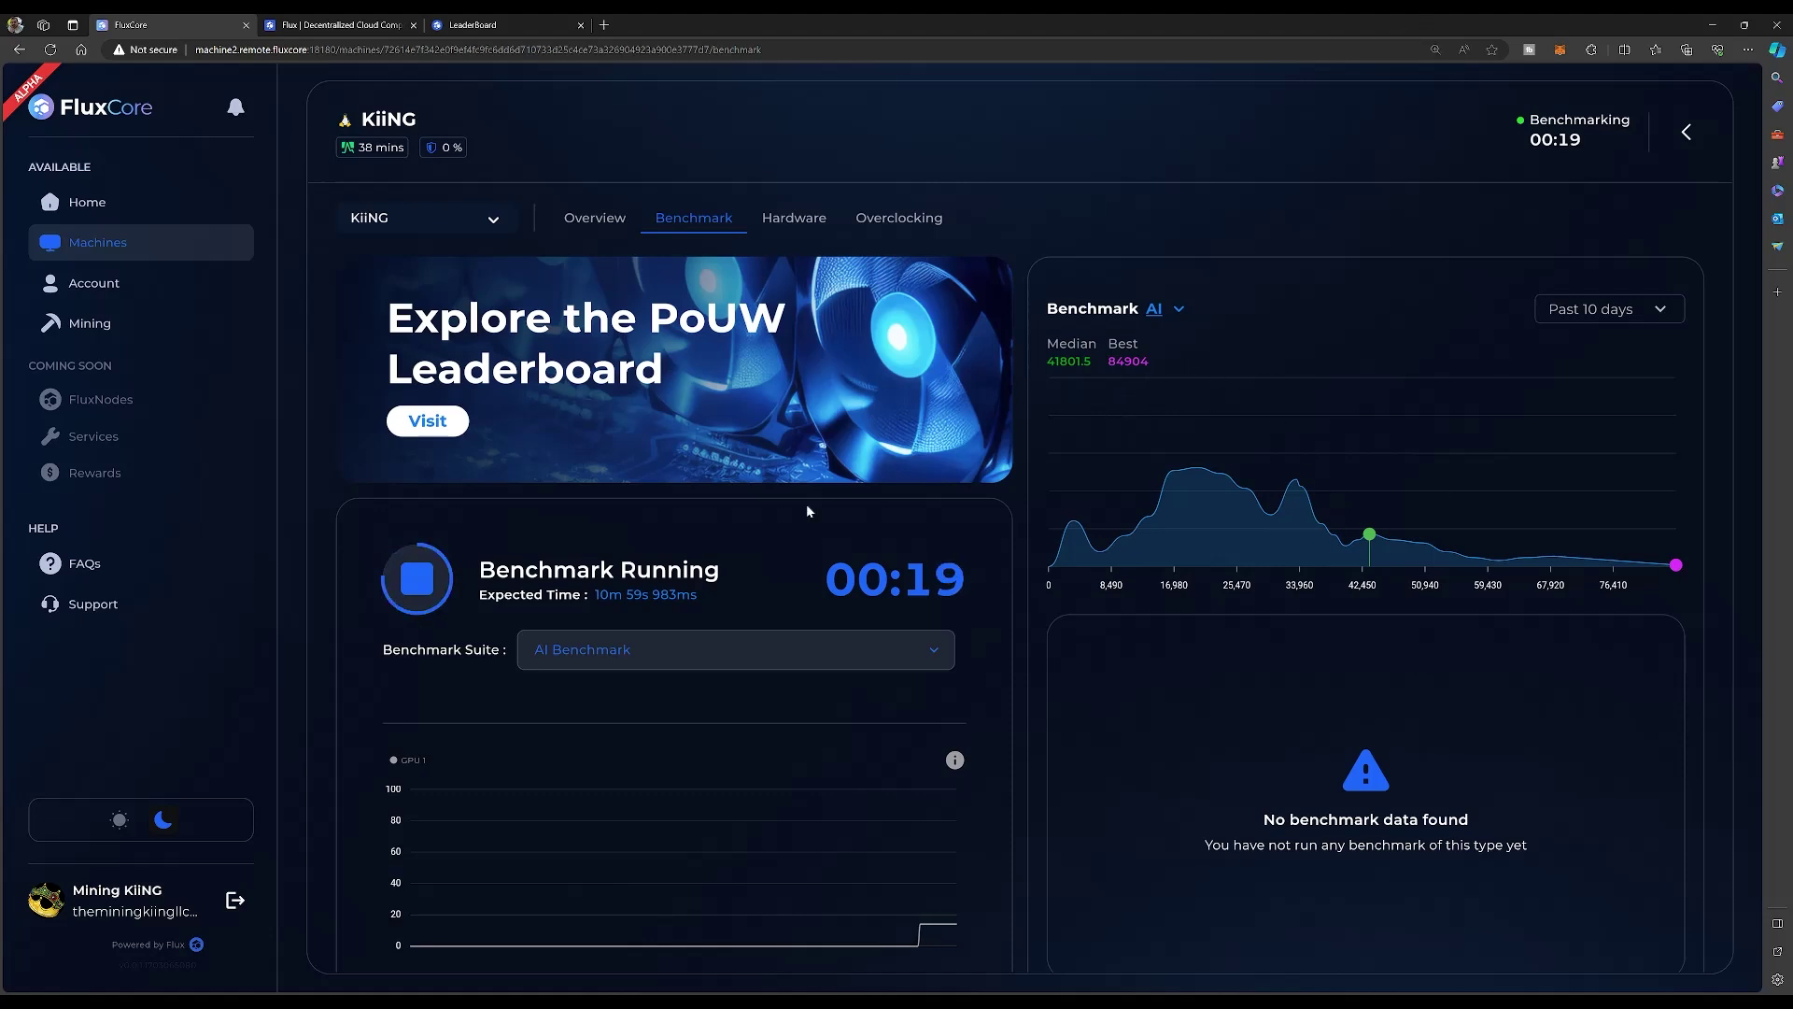
- Examine the machine's hardware details, covering memory, CPU, storage, GPU, network and operating system
left_click(793, 219)
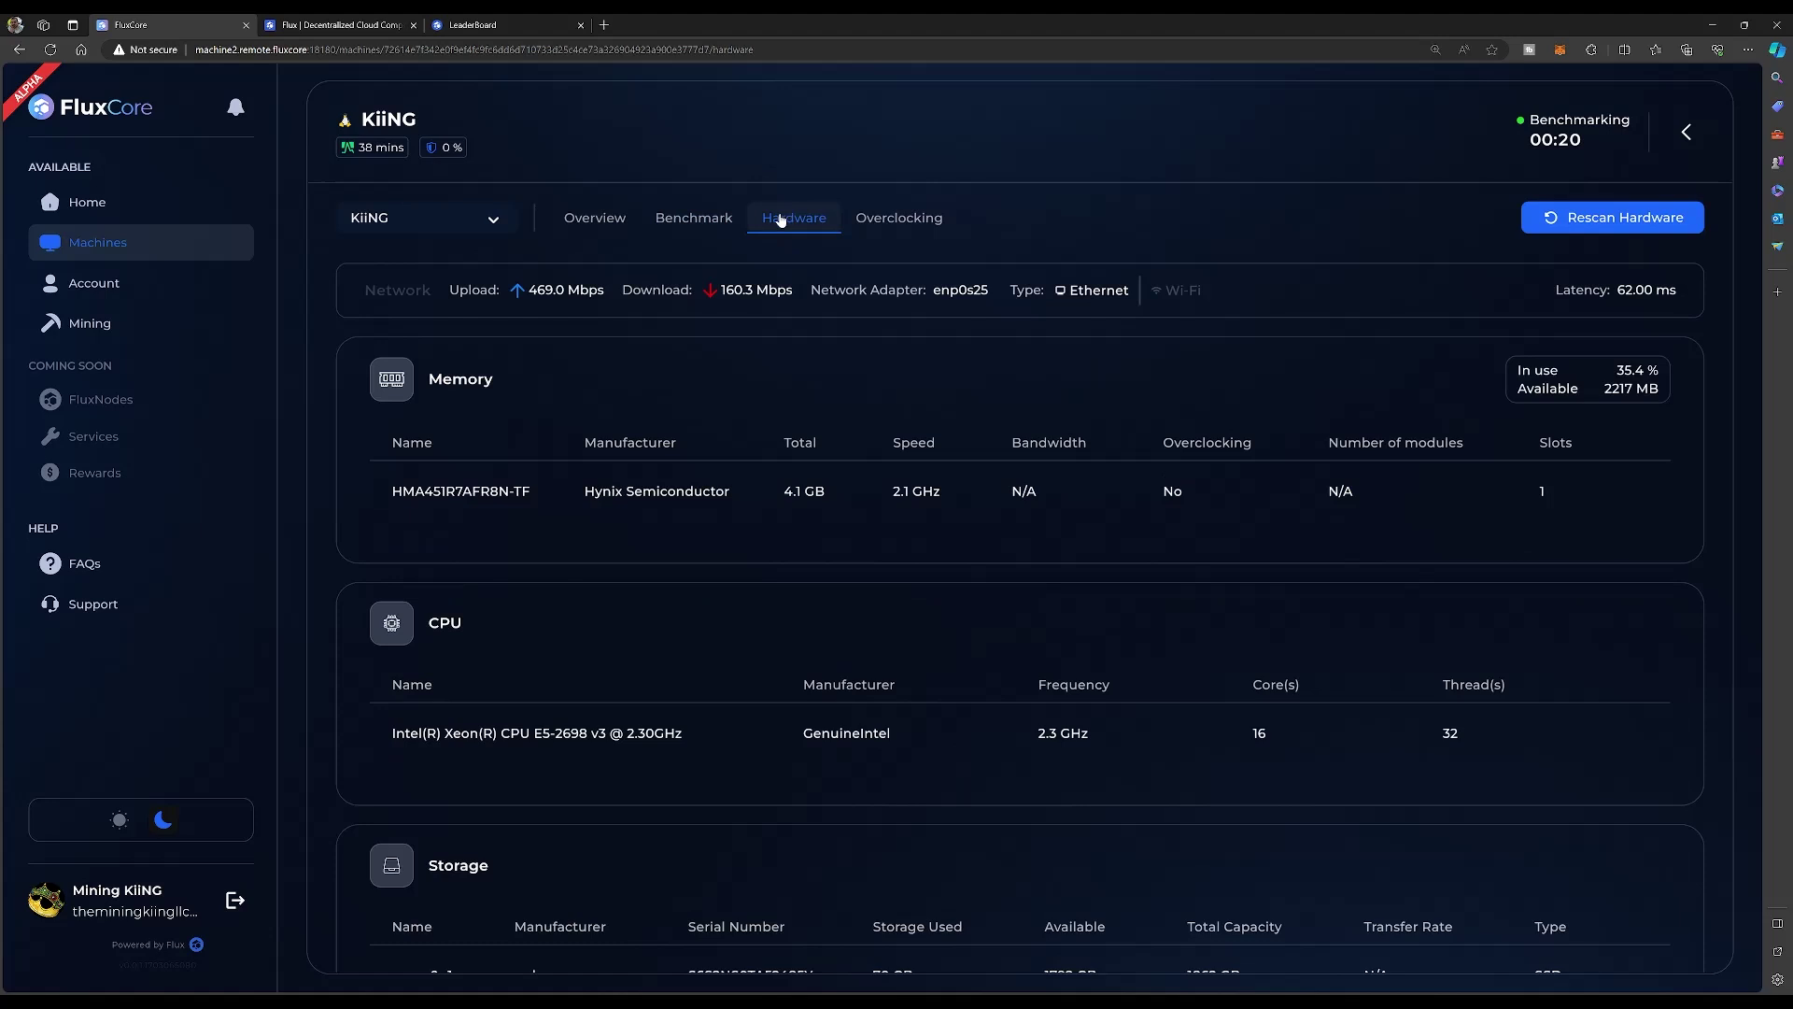
scroll(492, 366, "down", 1)
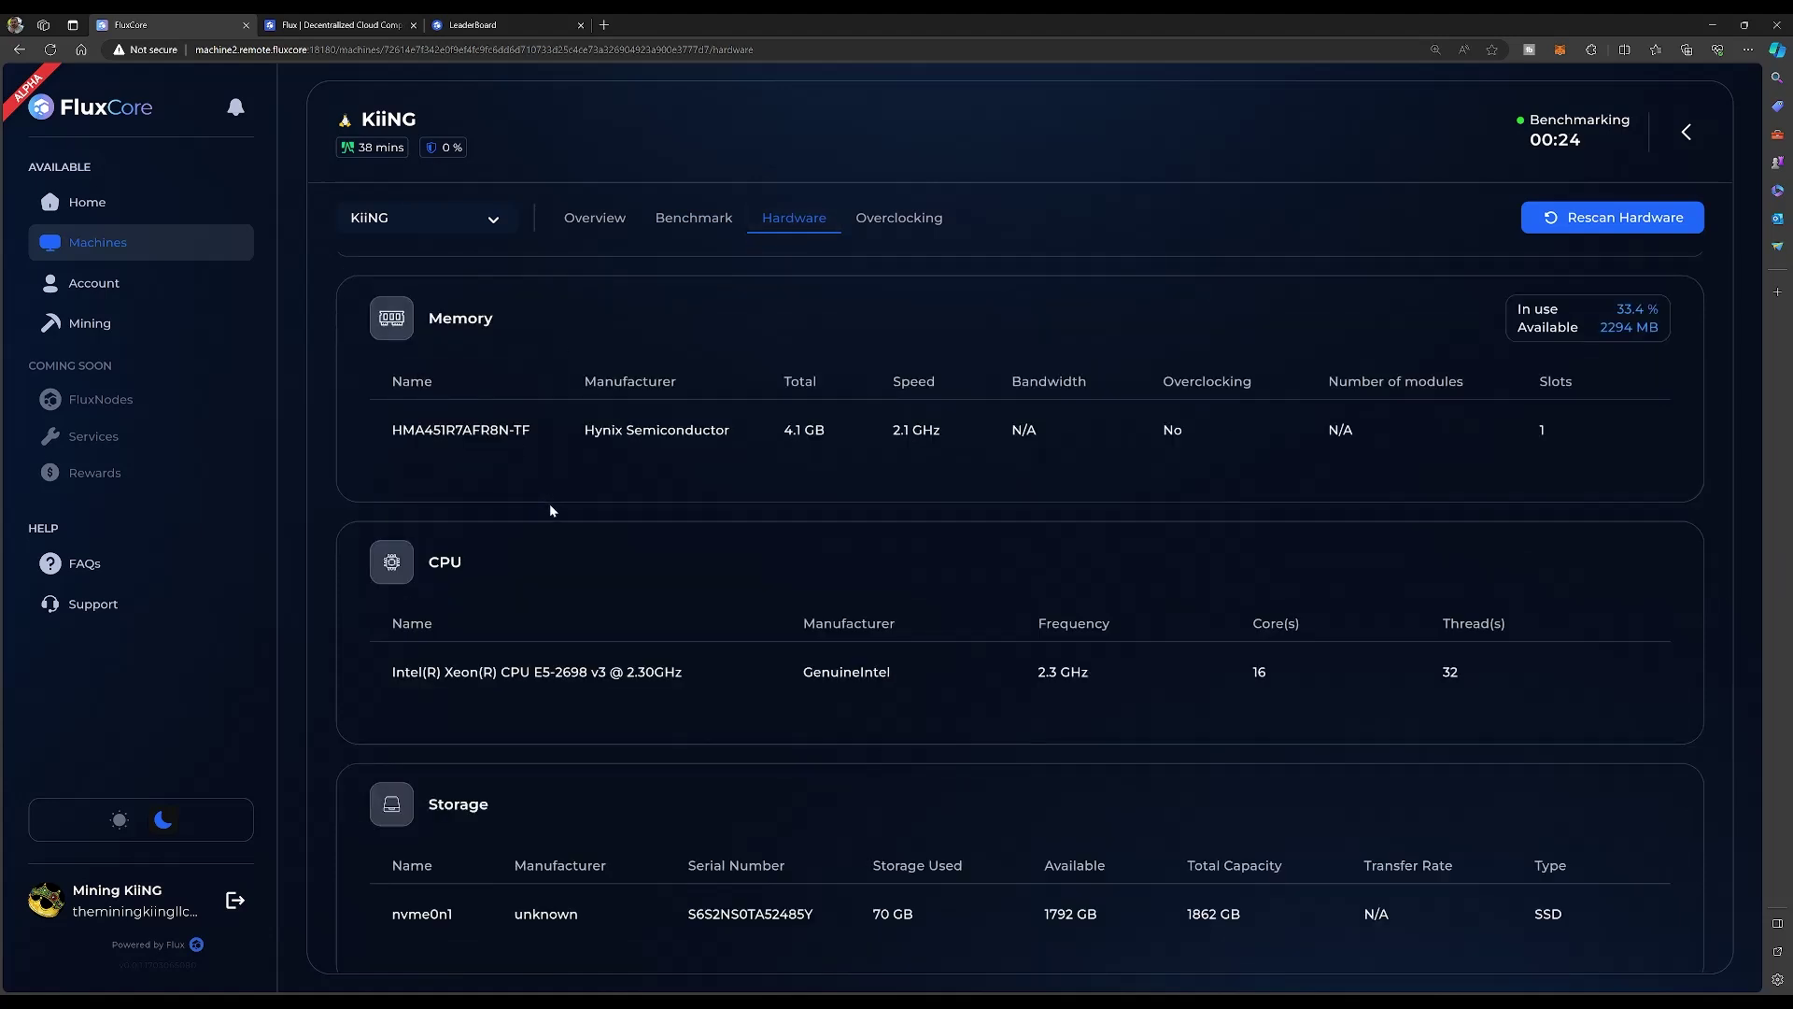
scroll(546, 535, "up", 1)
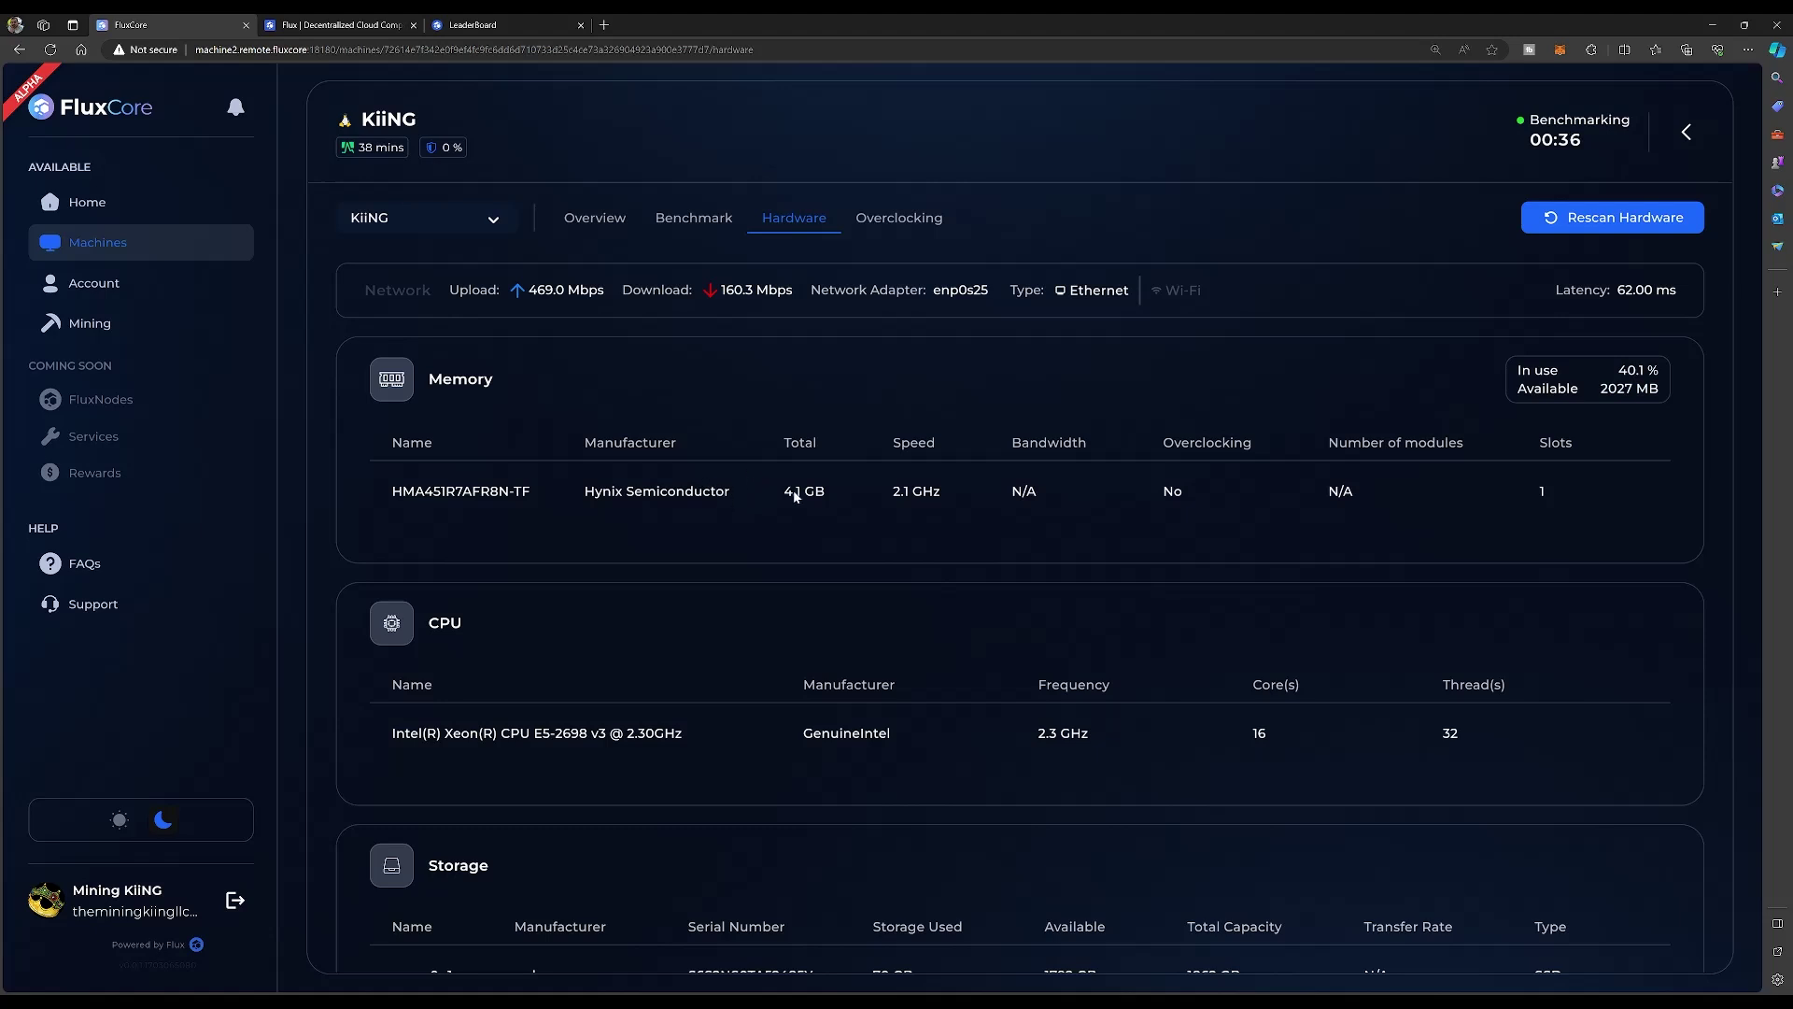
scroll(652, 595, "down", 1)
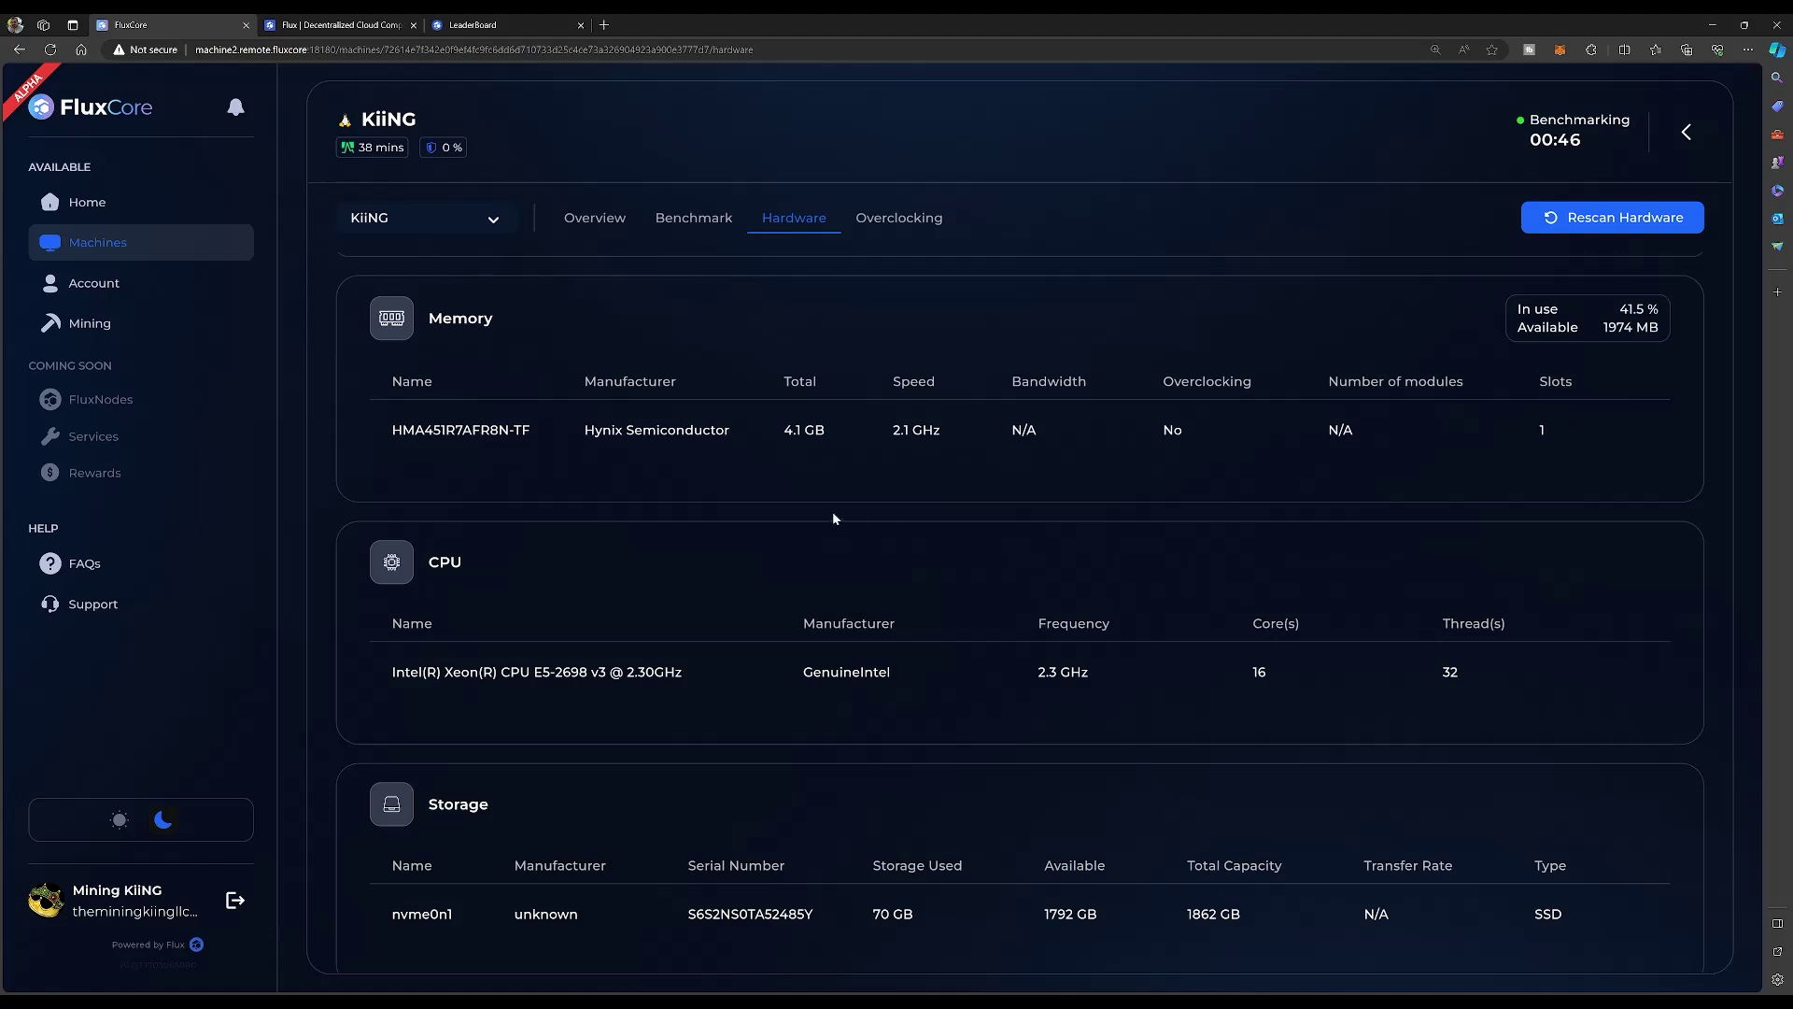
scroll(654, 521, "down", 1)
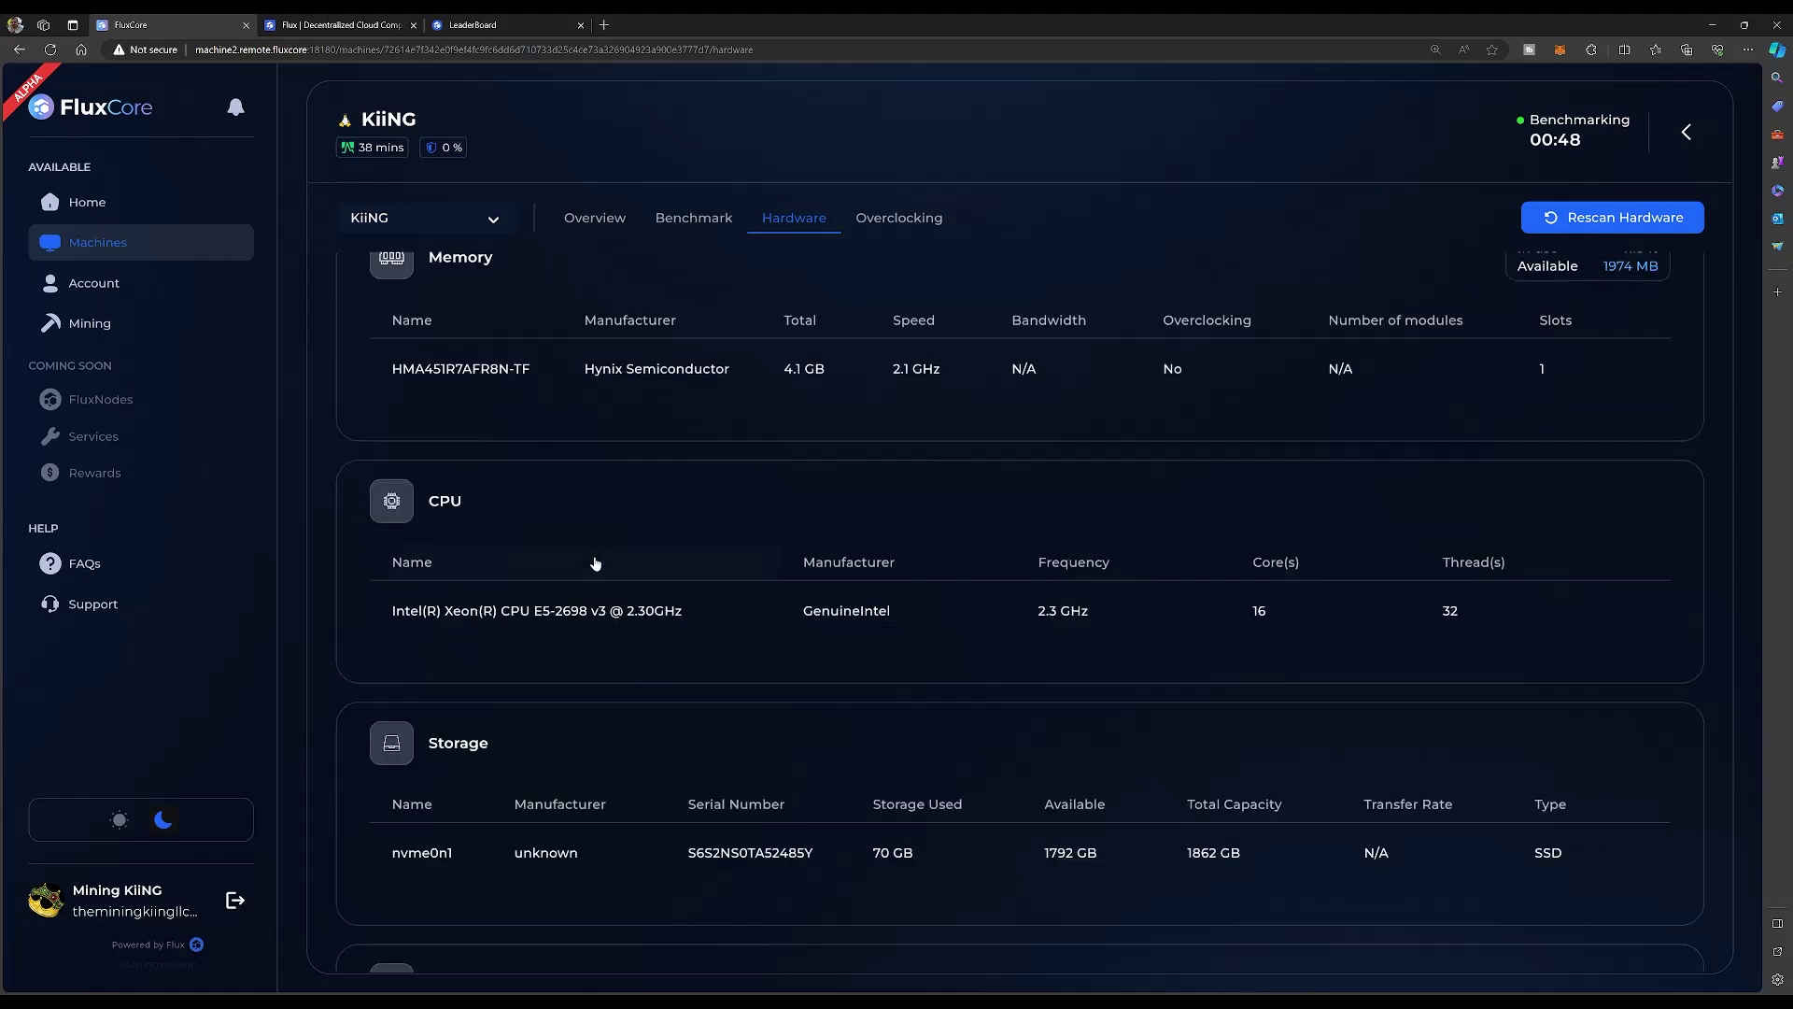
scroll(594, 562, "down", 1)
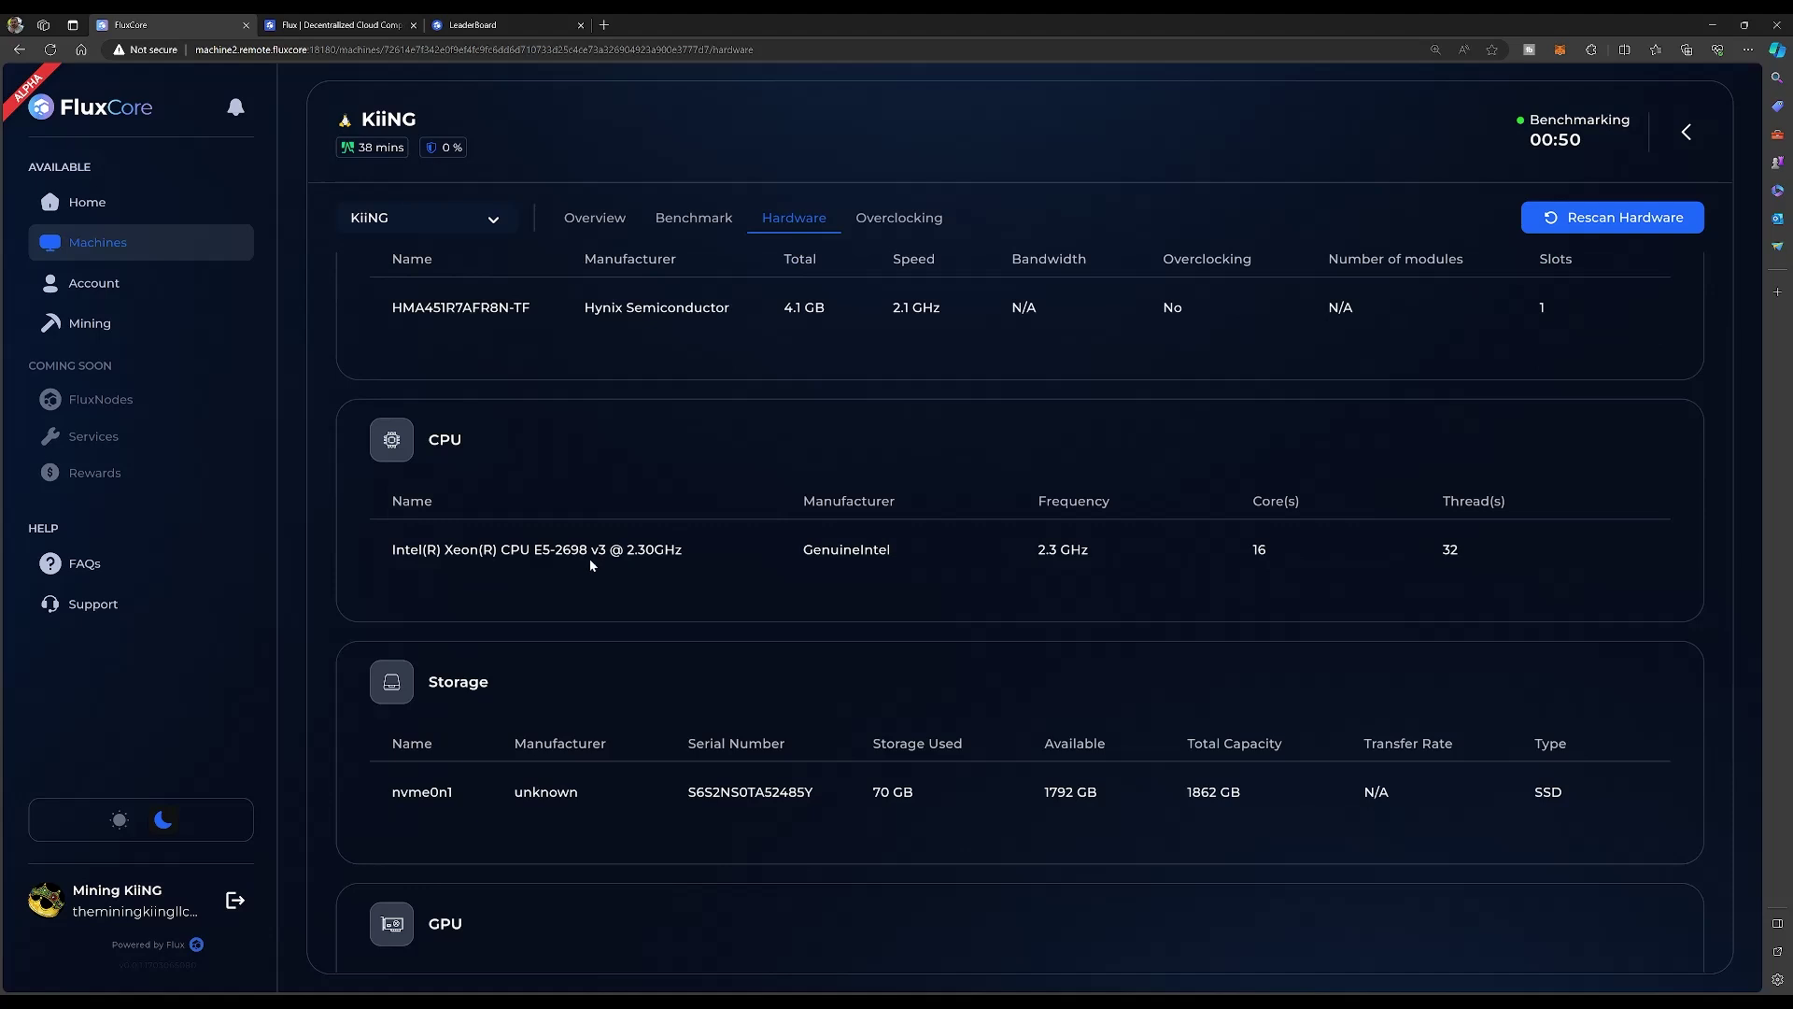
scroll(478, 651, "down", 2)
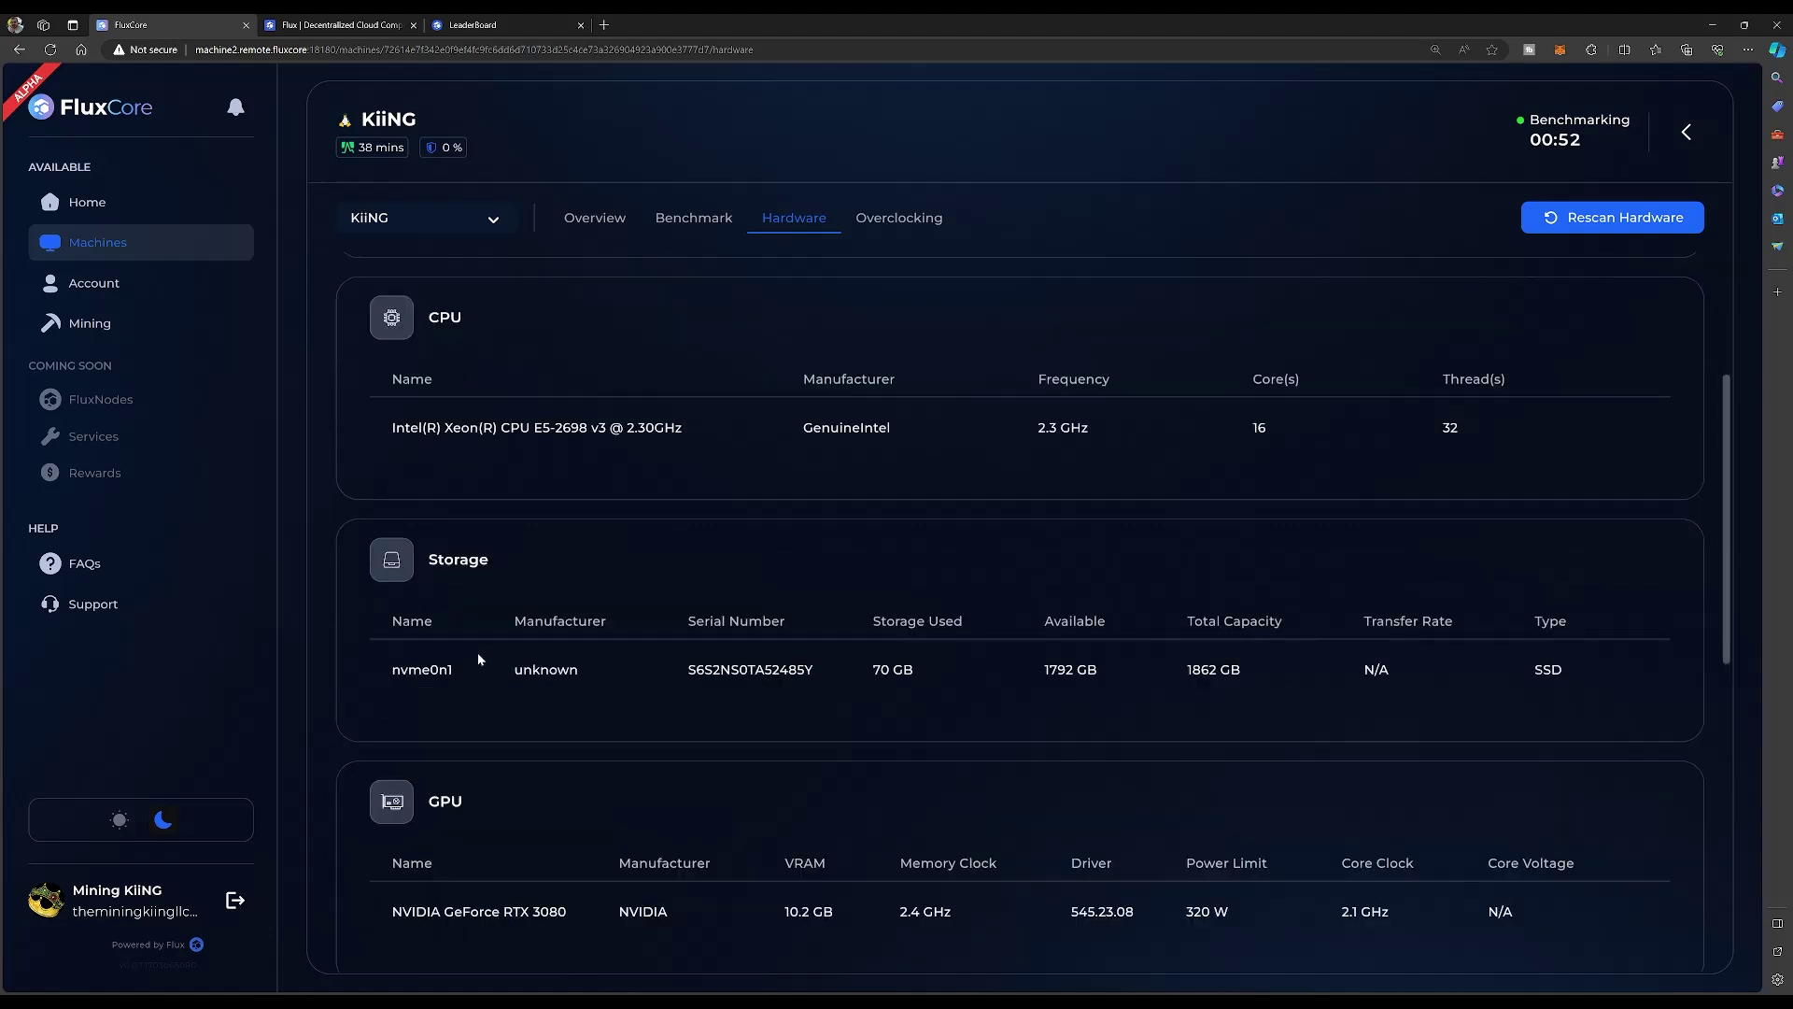
scroll(478, 652, "down", 2)
scroll(478, 658, "down", 1)
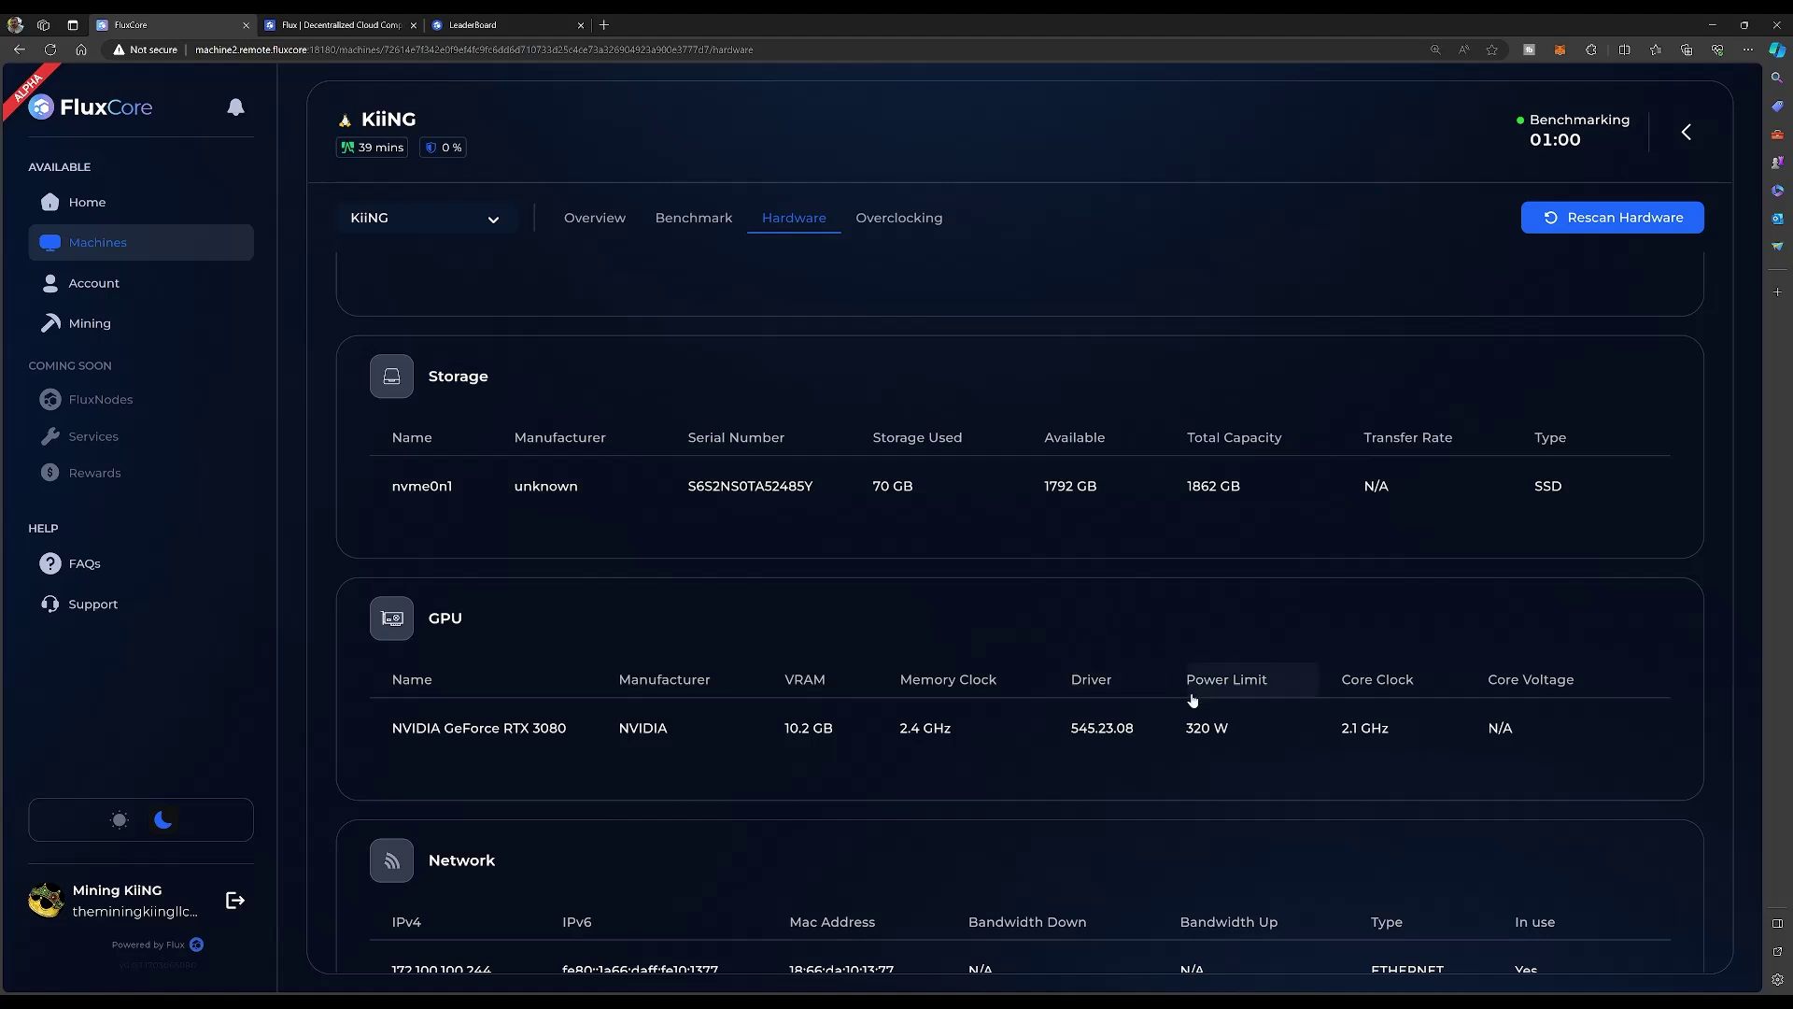
scroll(873, 672, "down", 5)
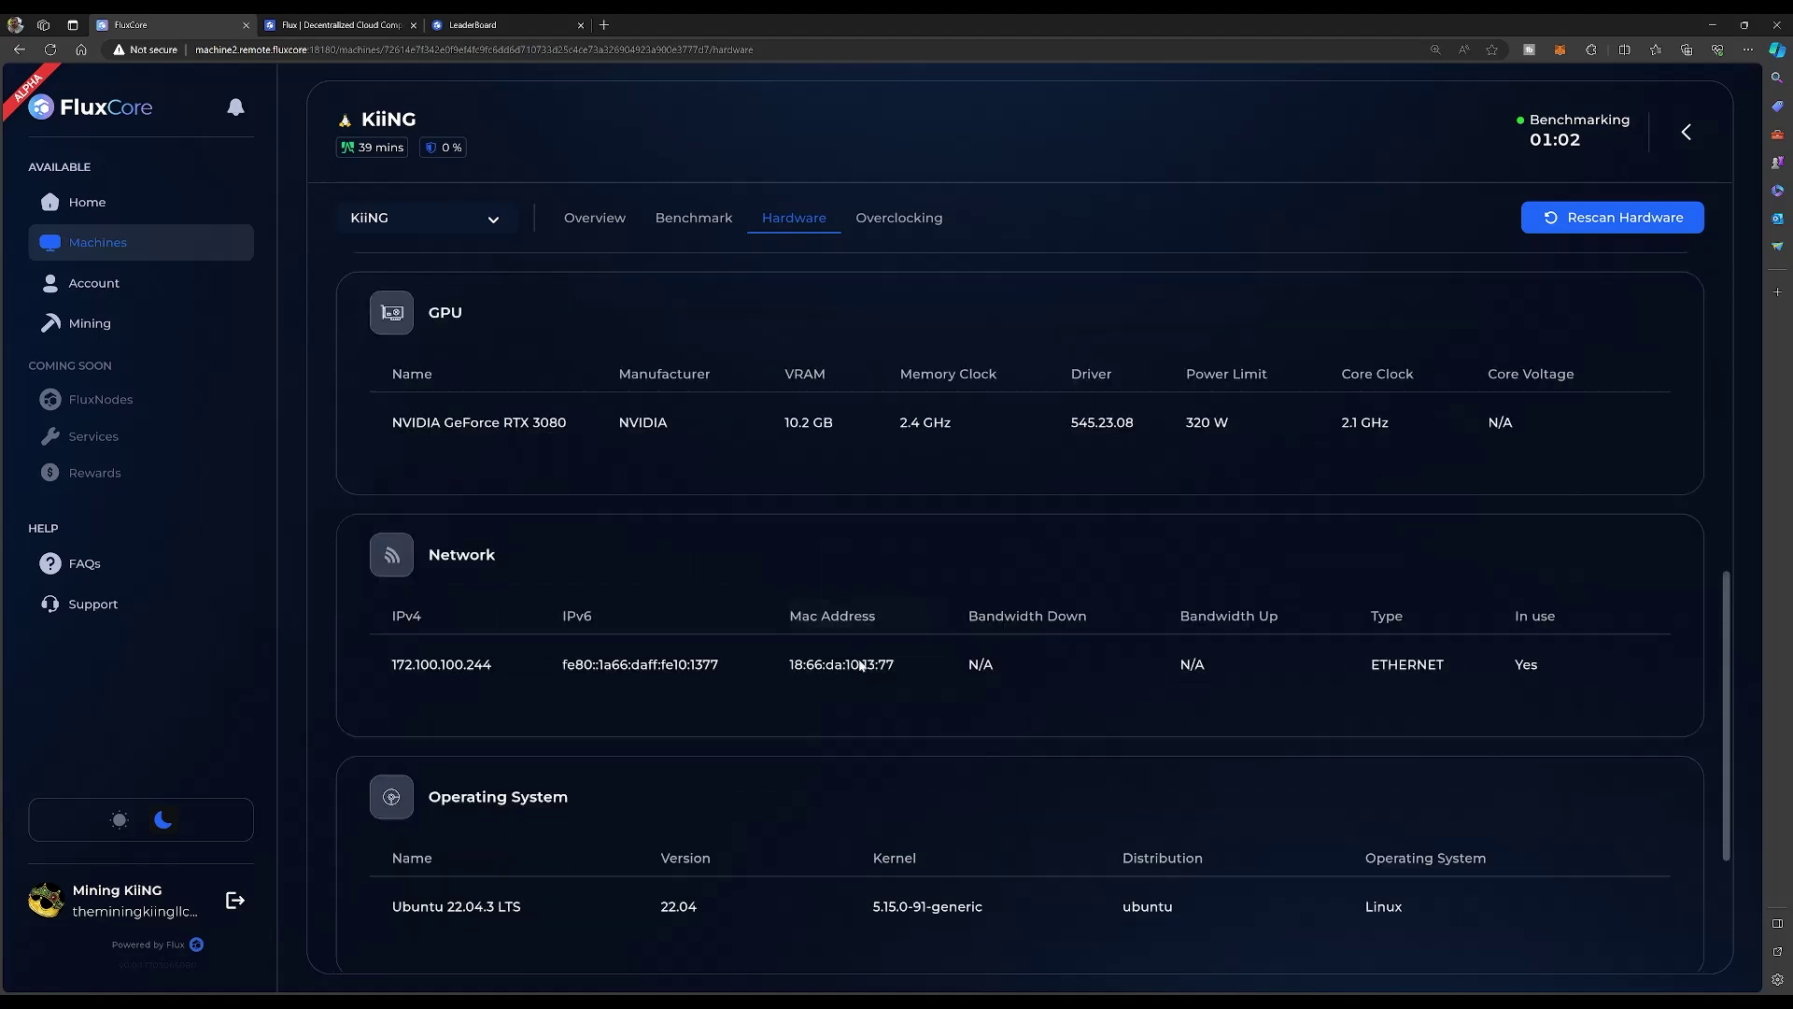
scroll(858, 659, "up", 10)
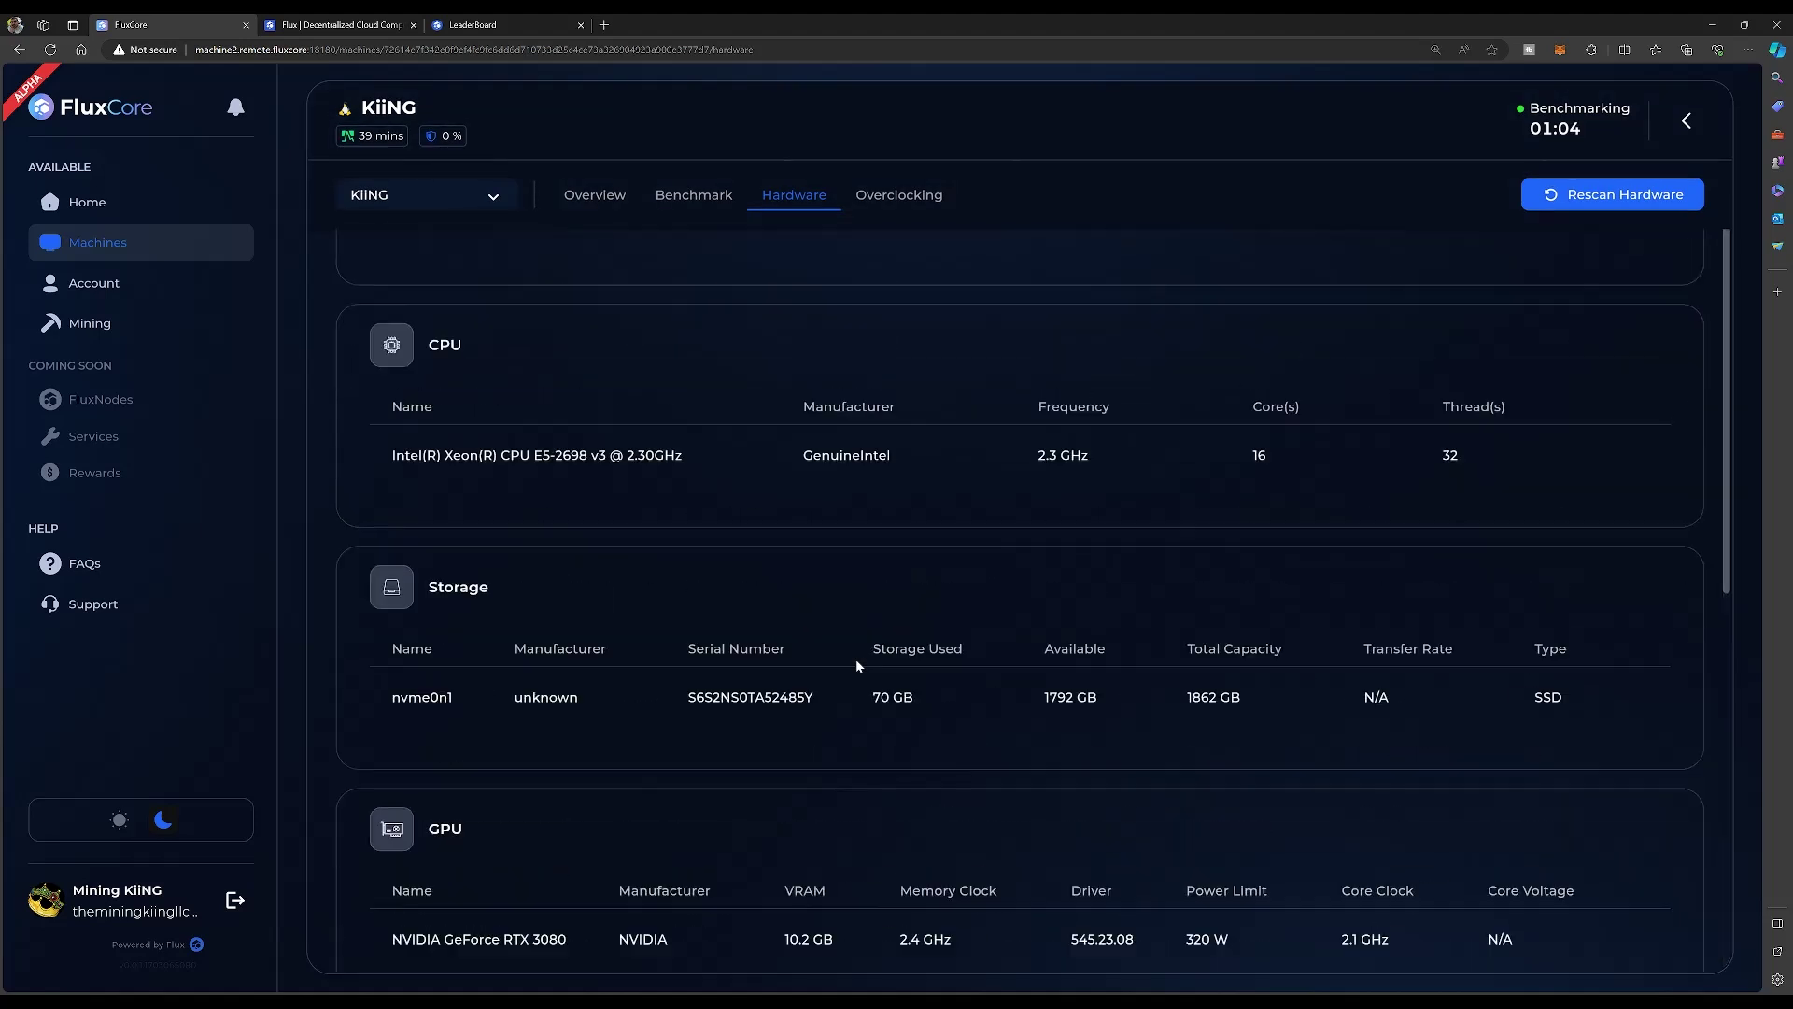
- View the saved NVIDIA overclocking configs for Mining OC without applying one, and return to the machine's overview
left_click(899, 218)
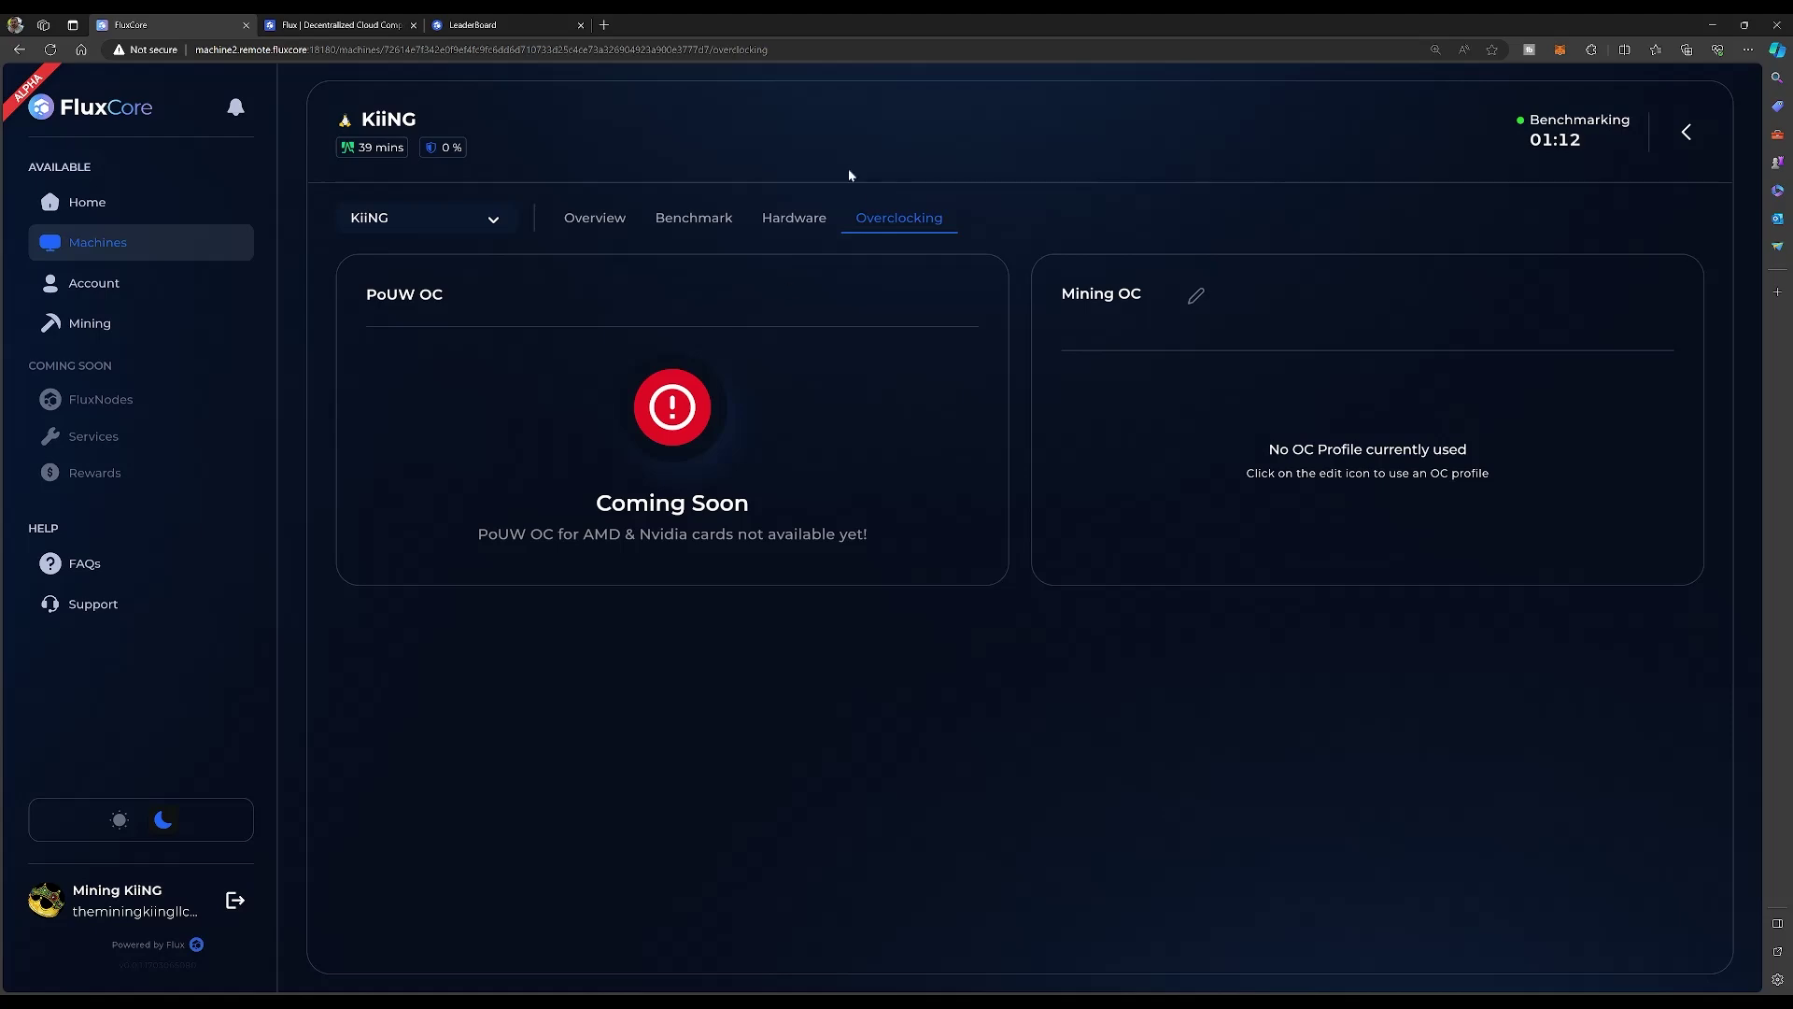
left_click(1200, 297)
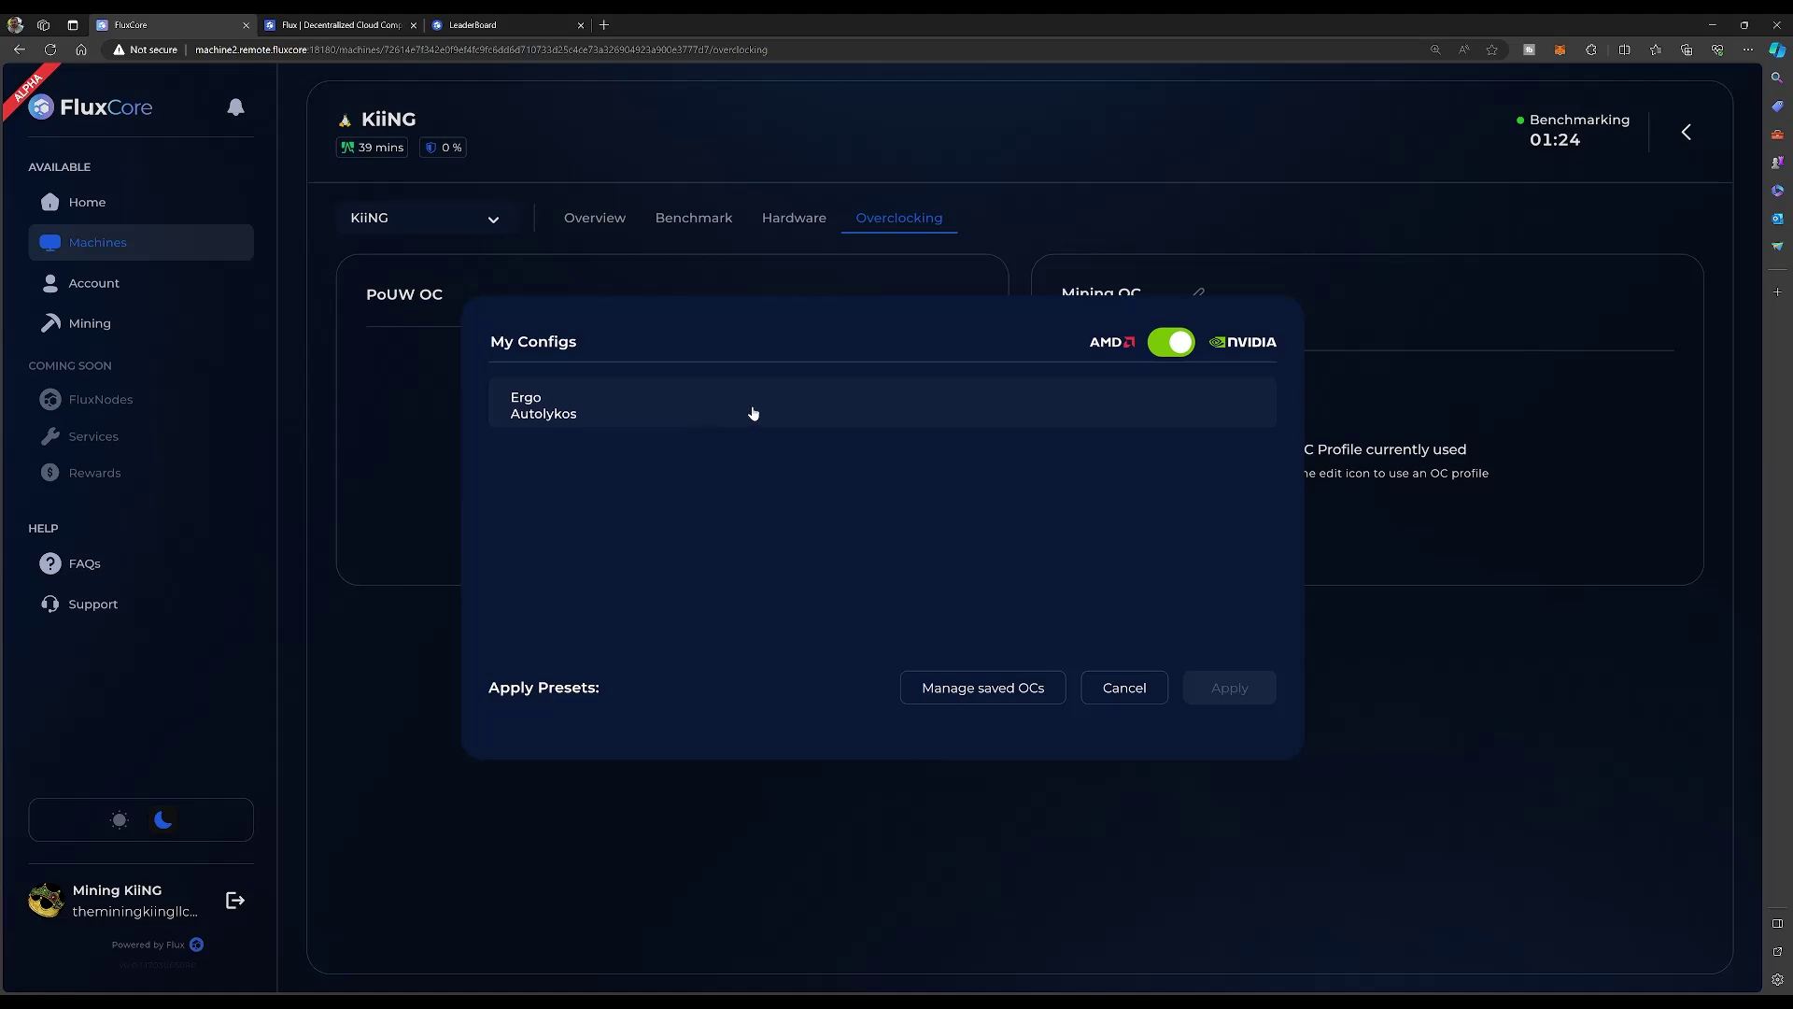
left_click(1102, 680)
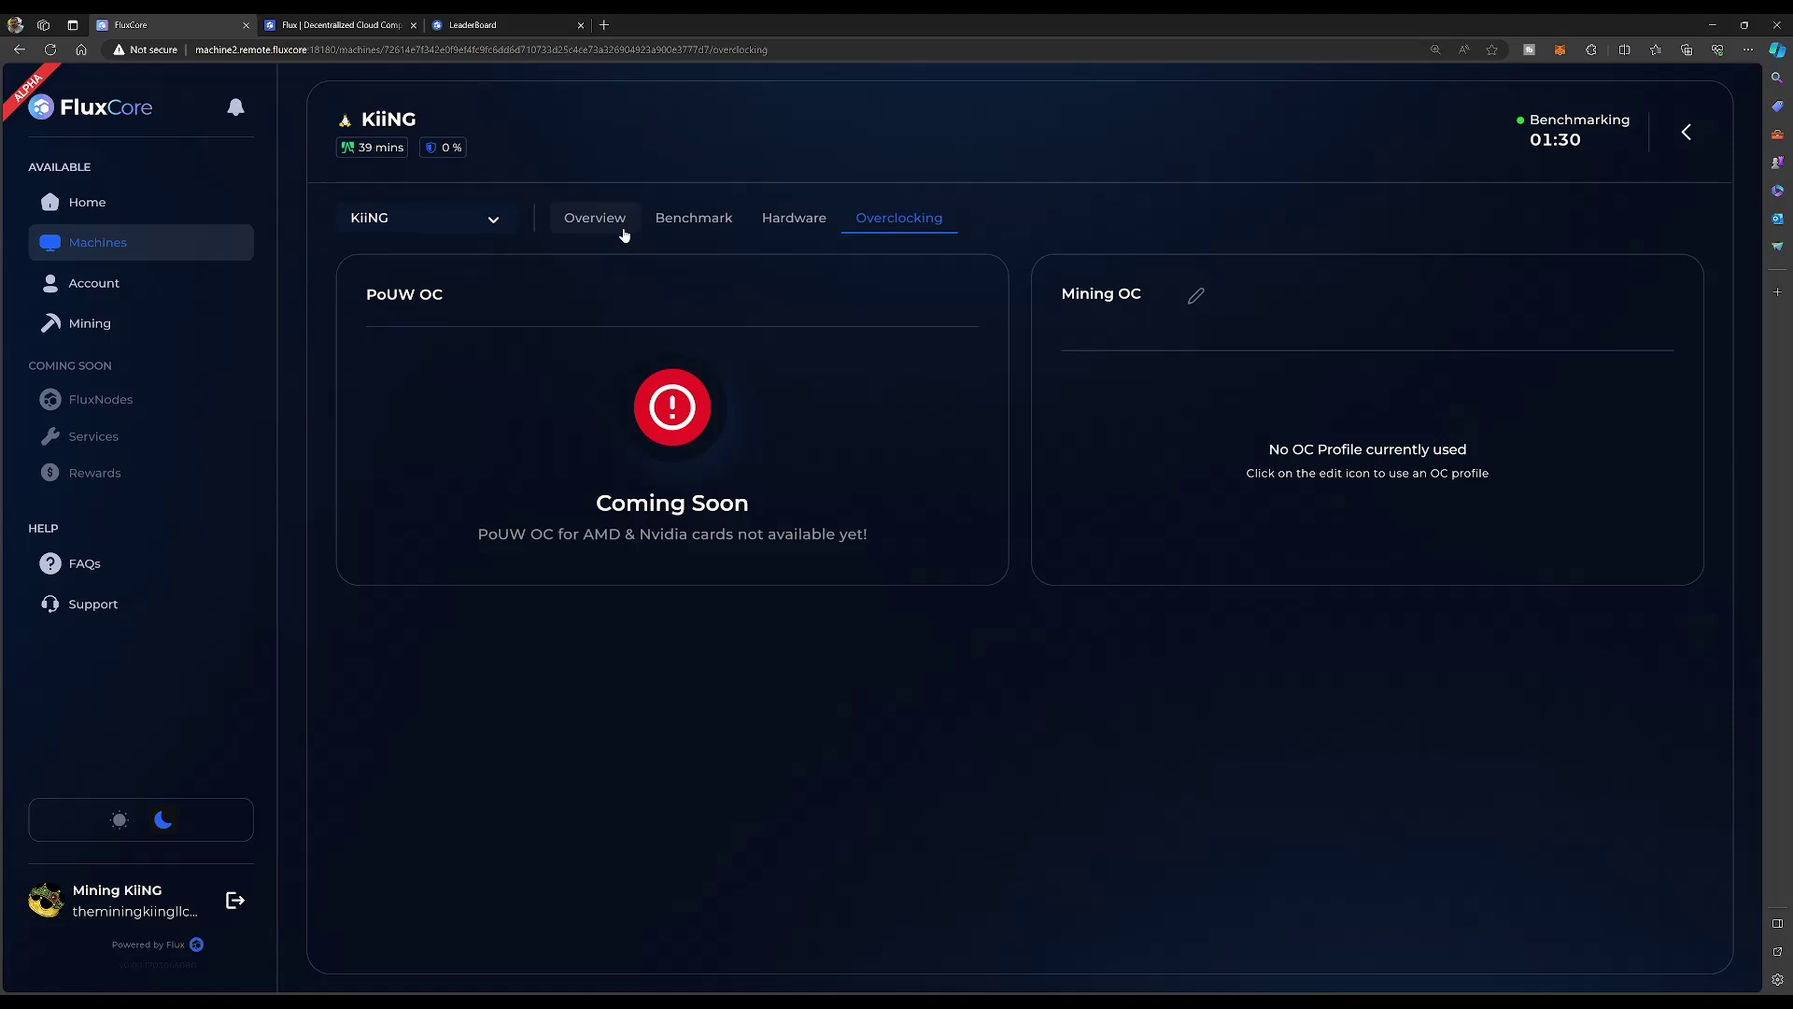
left_click(624, 232)
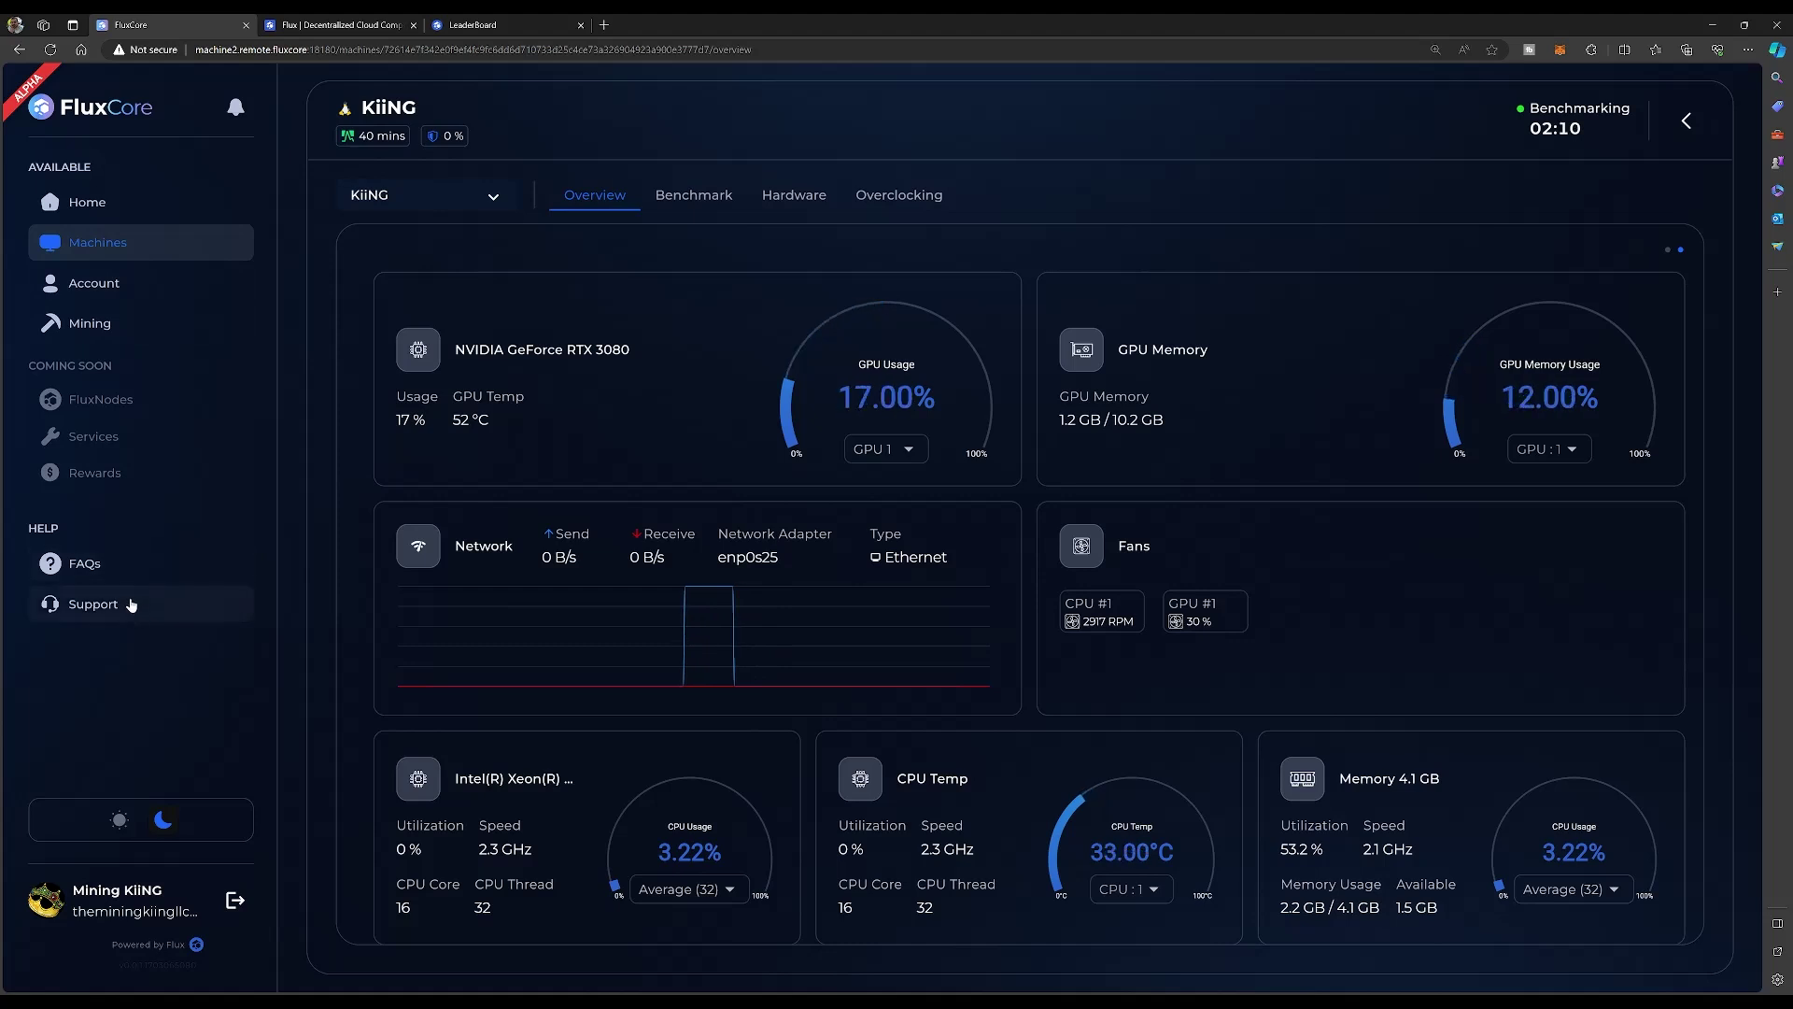
- Open KiiNG's miner configuration from the mining overview, and set the asset to ALPH and the software to LolMiner
left_click(124, 335)
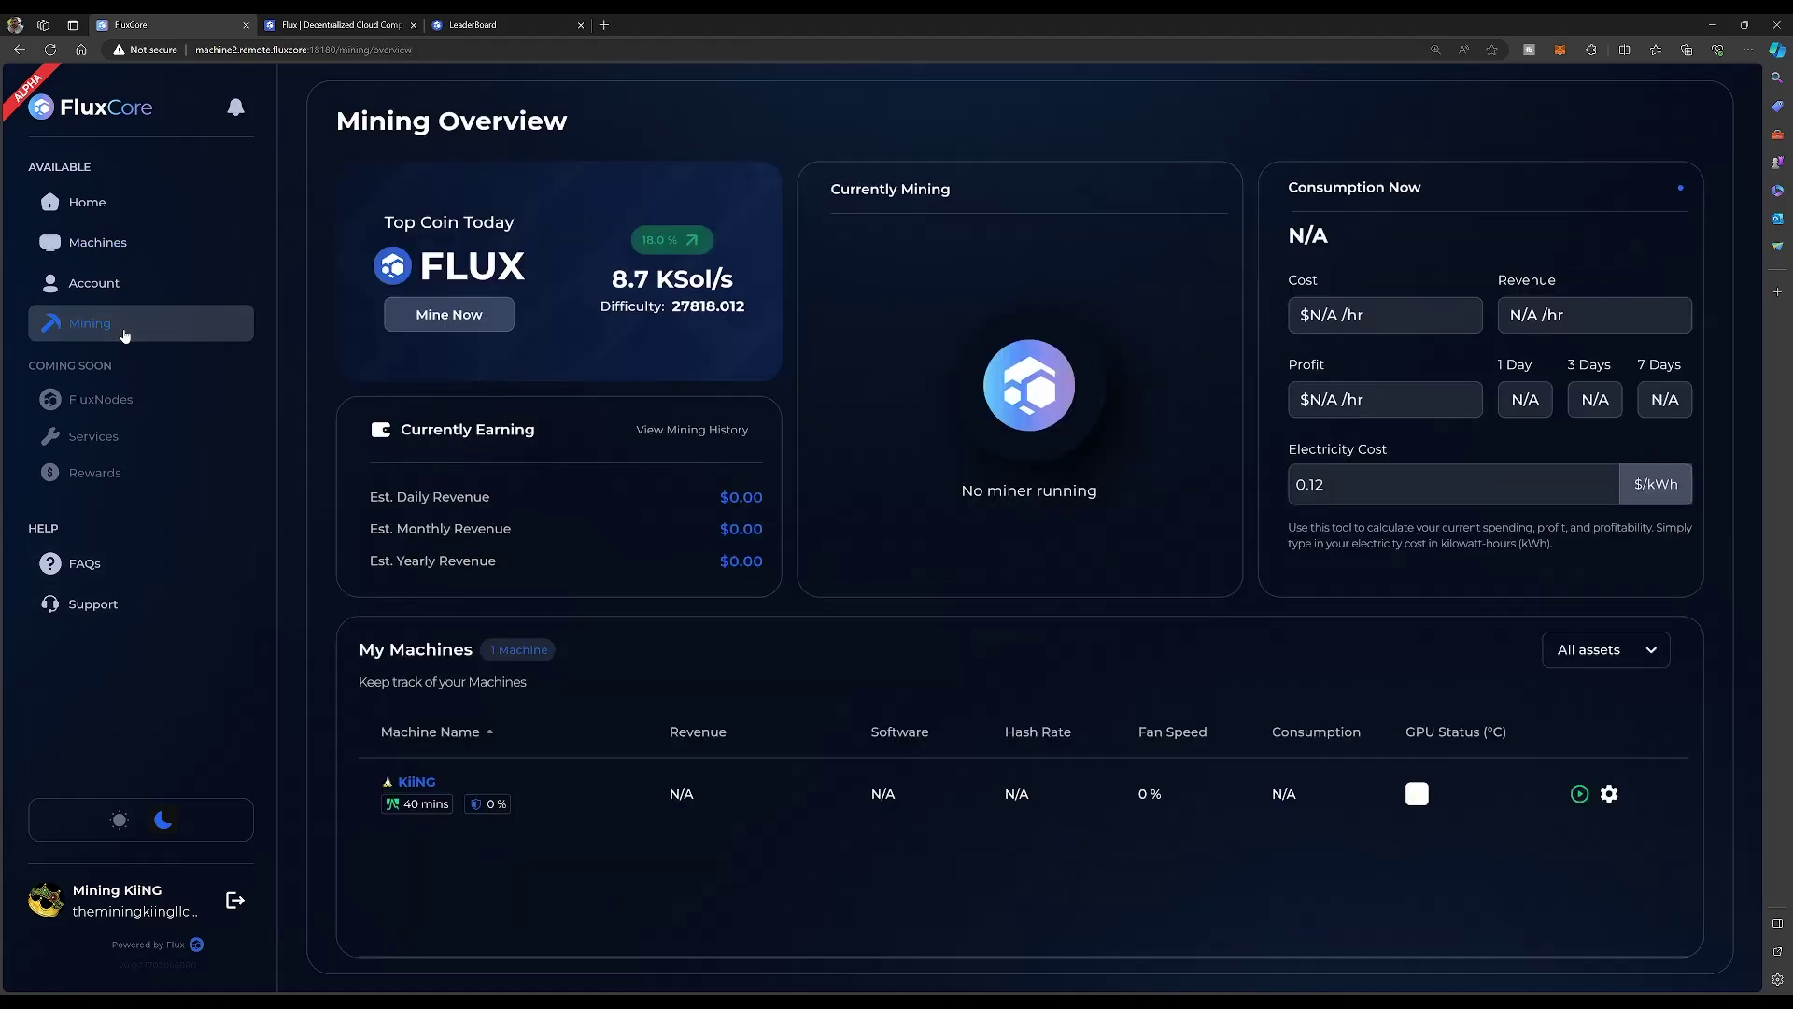
left_click(428, 783)
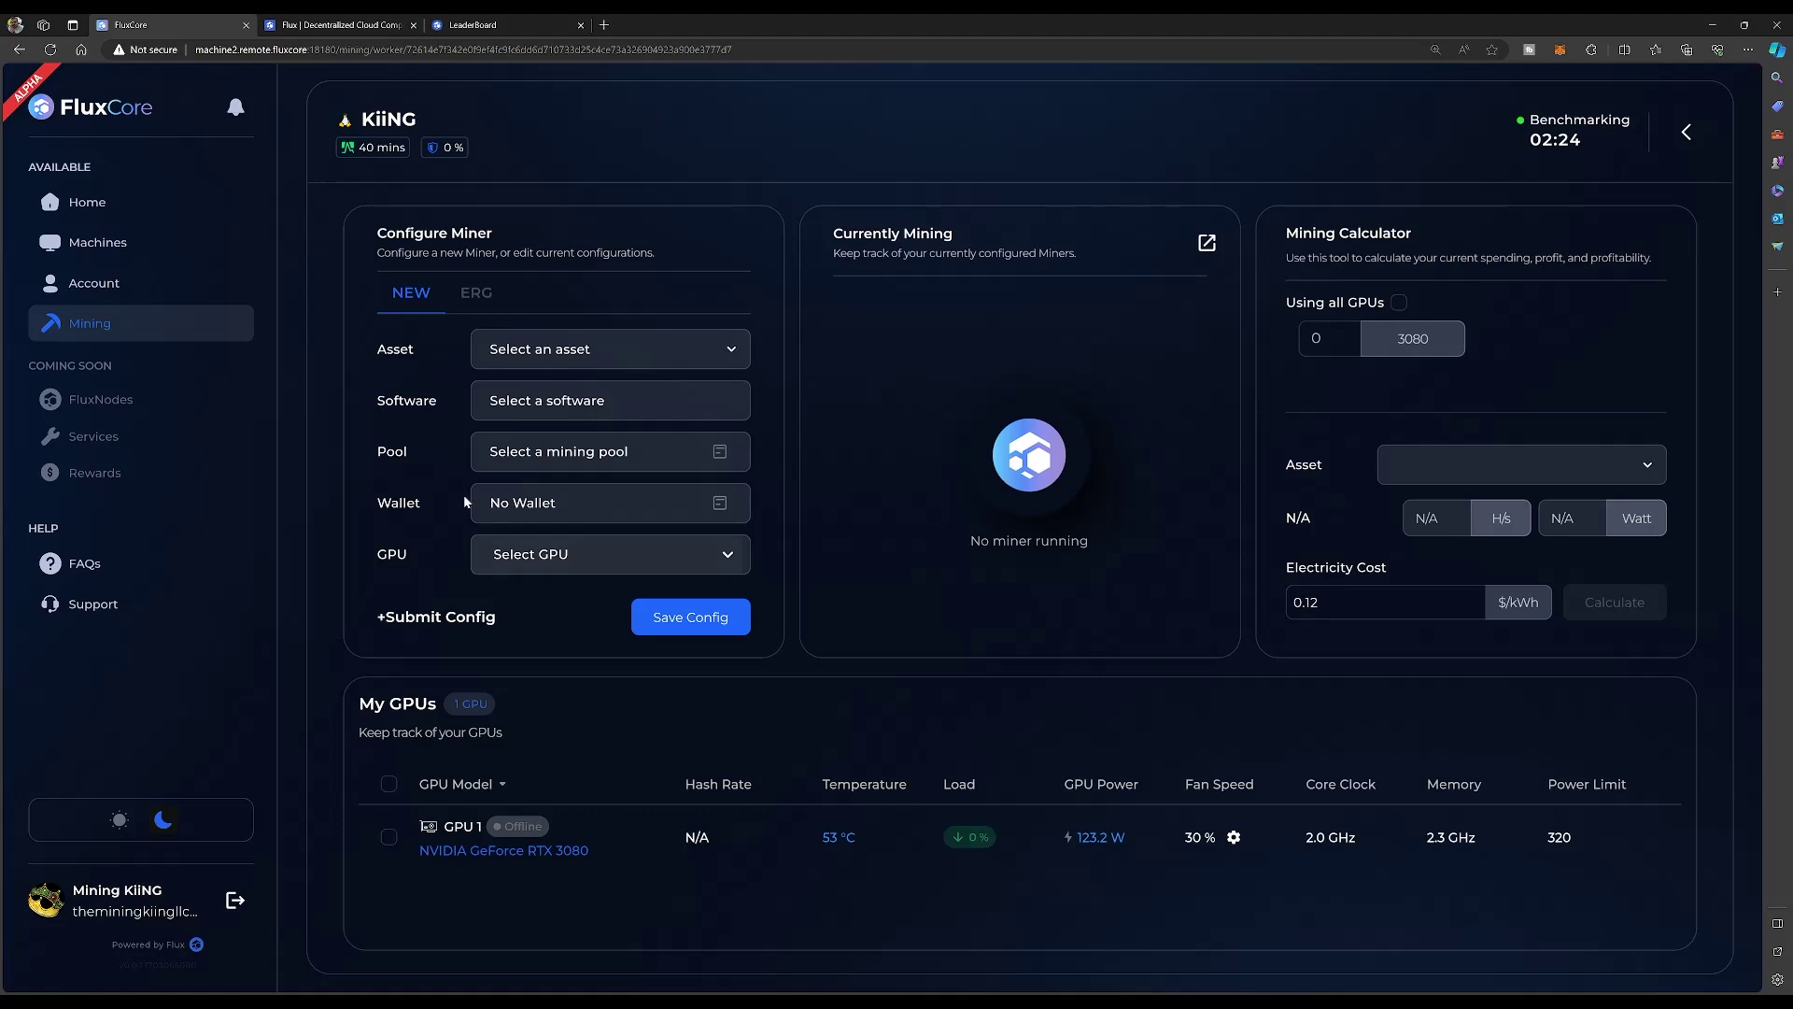
left_click(635, 358)
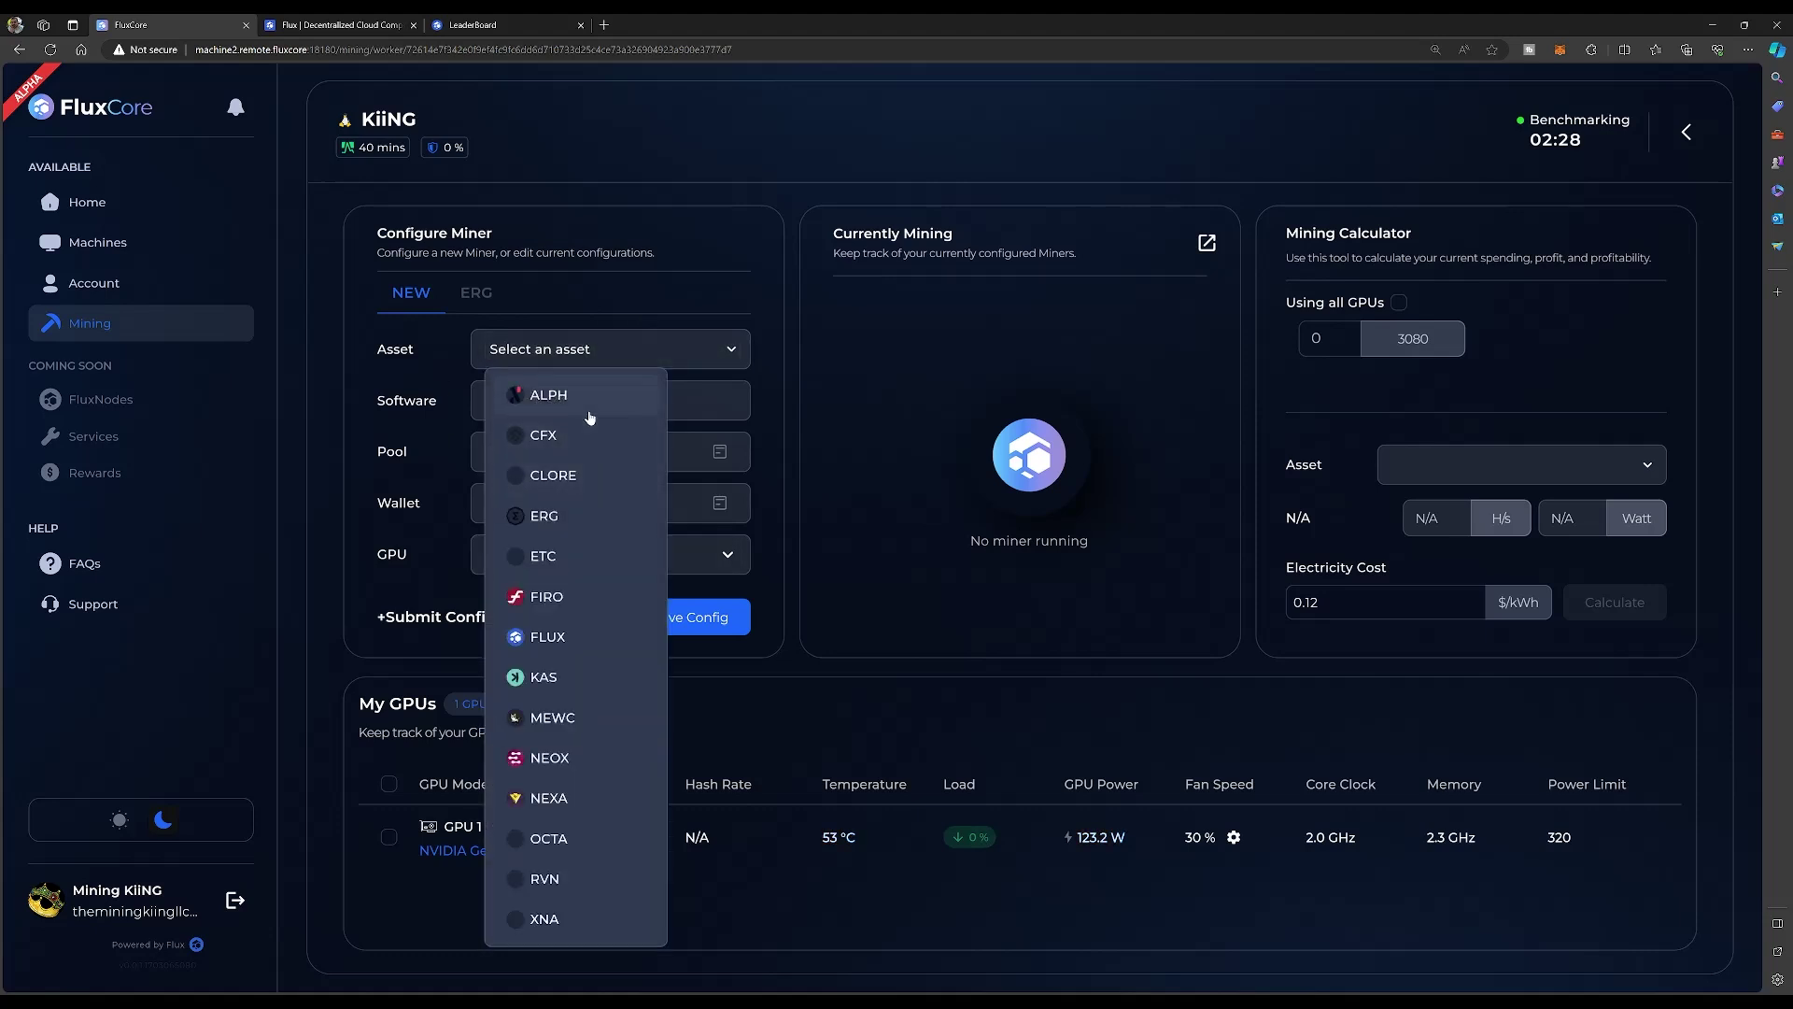
left_click(585, 408)
left_click(584, 413)
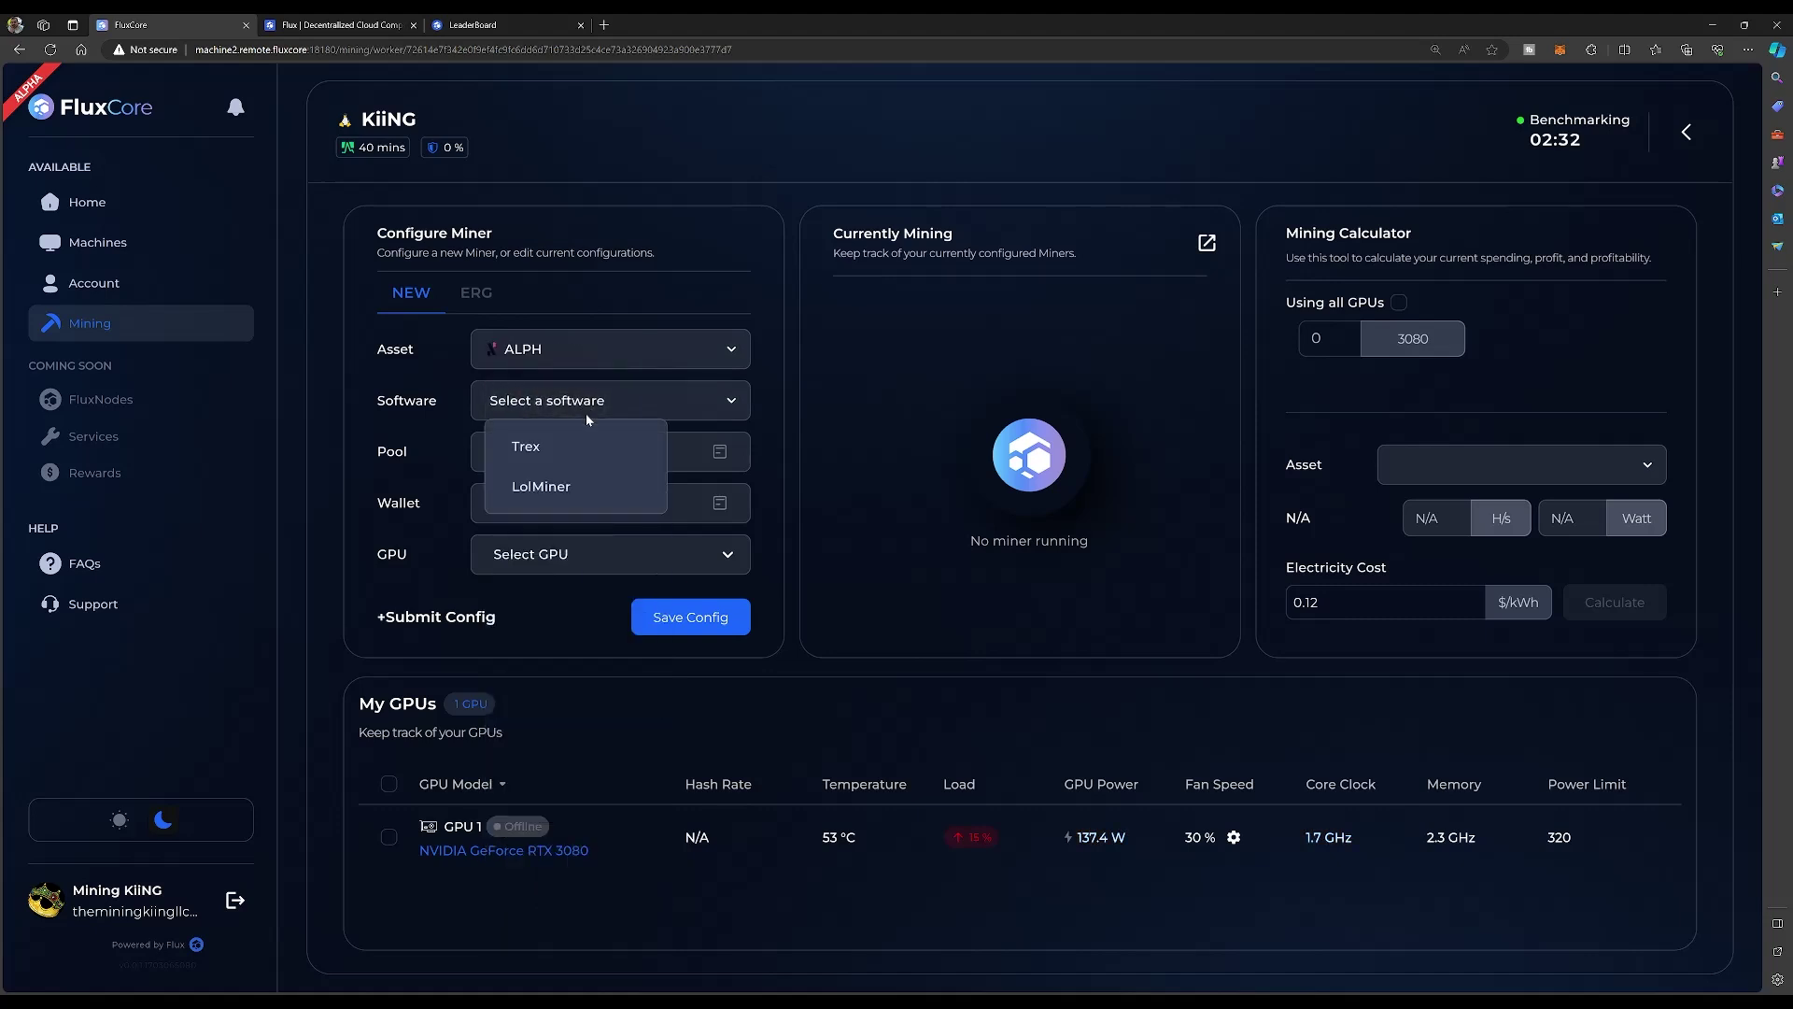
left_click(558, 492)
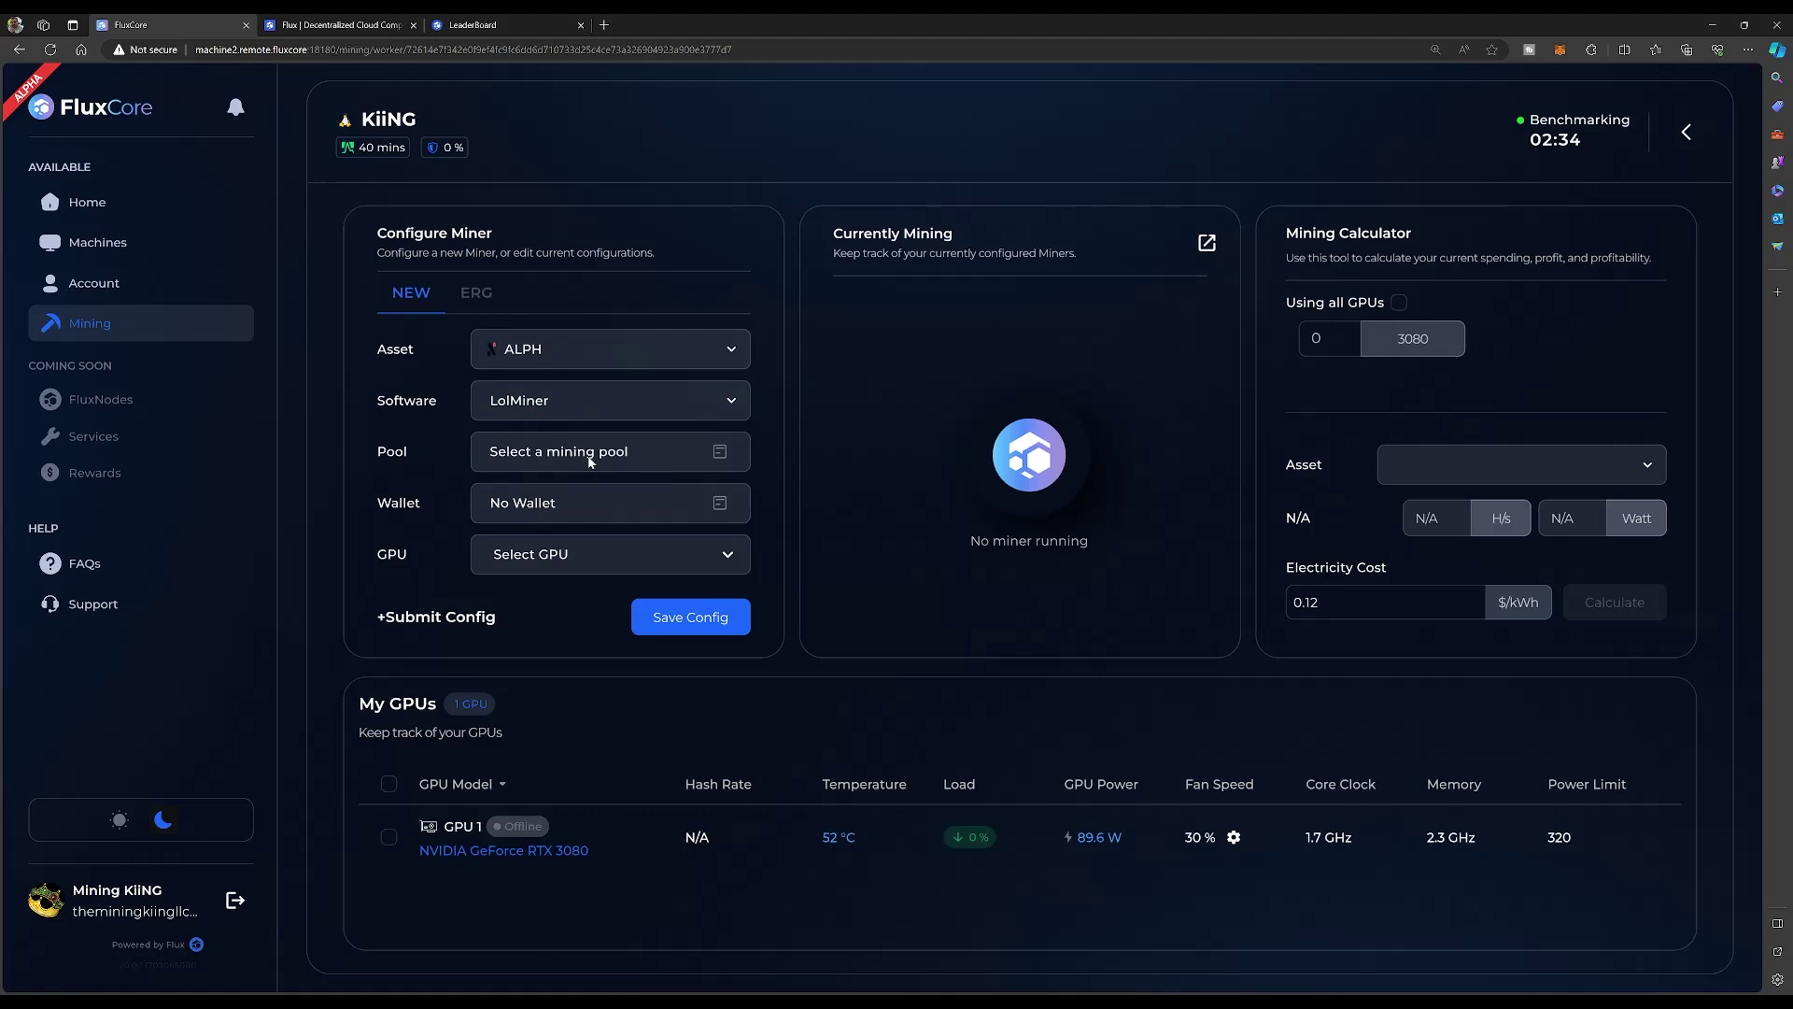
- Set the mining pool to Herominers - US-West, and view the Alephium wallet selection without adding a wallet
left_click(719, 453)
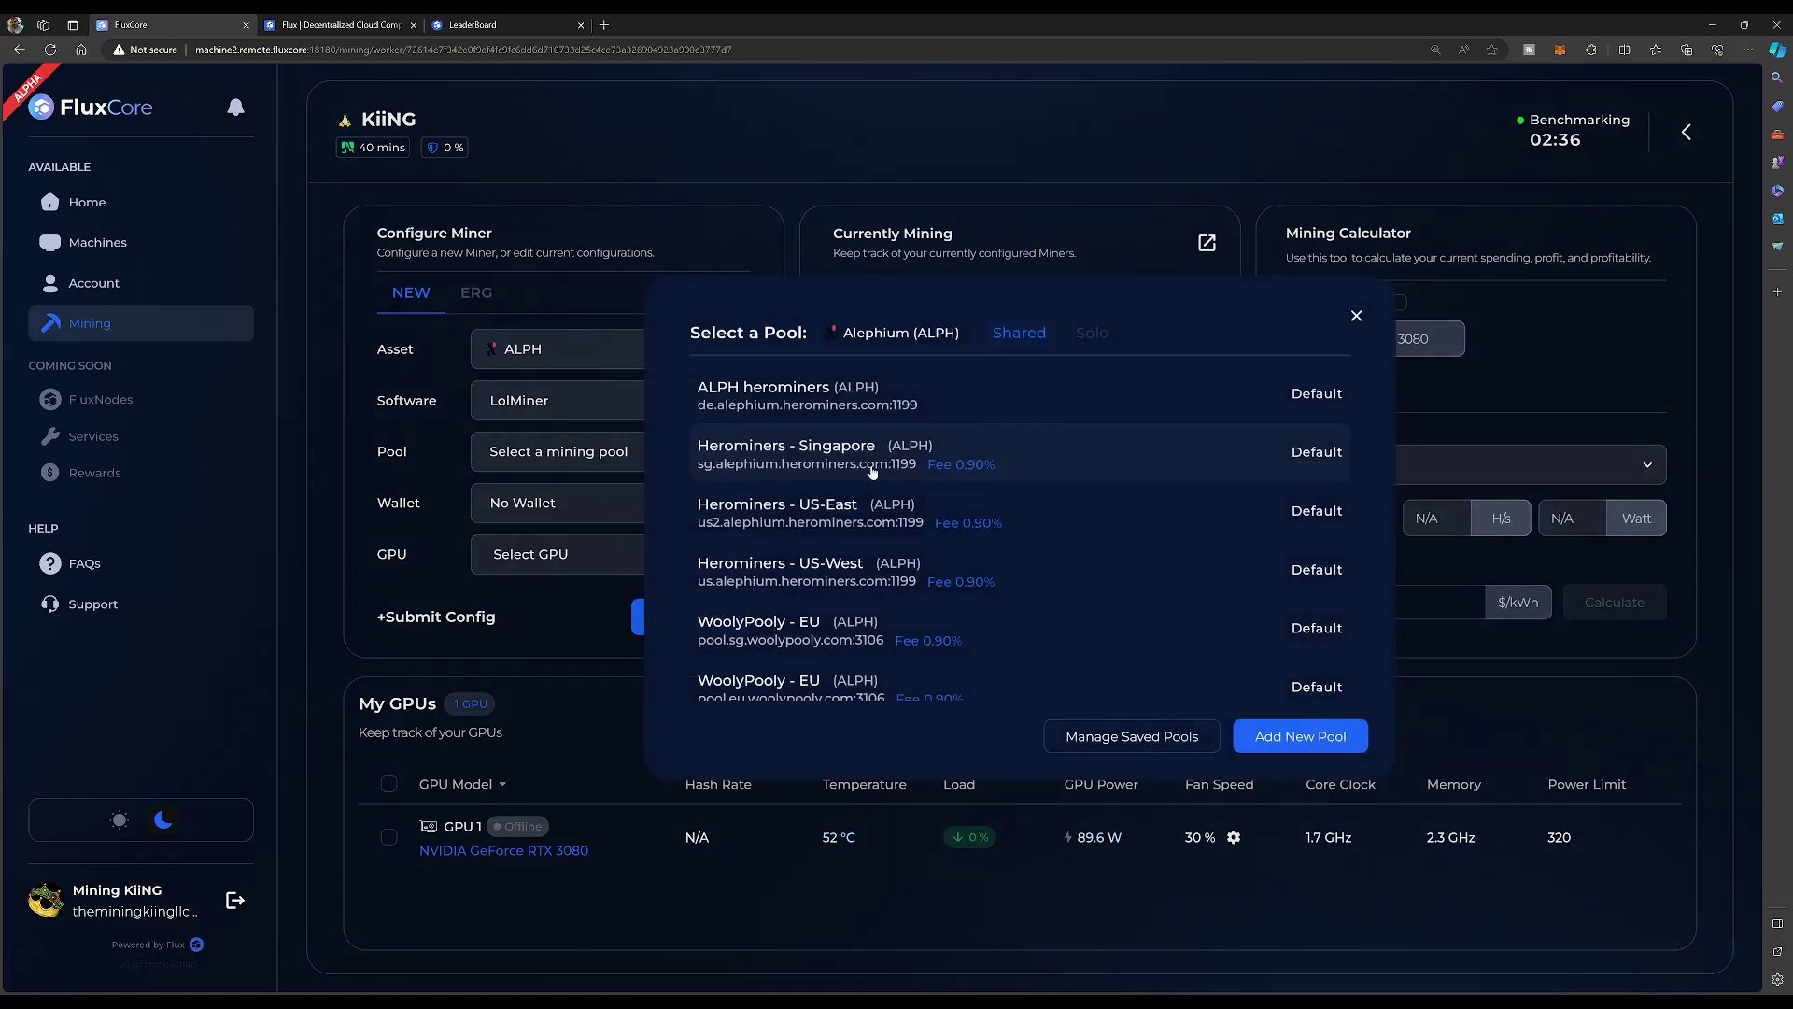
left_click(850, 573)
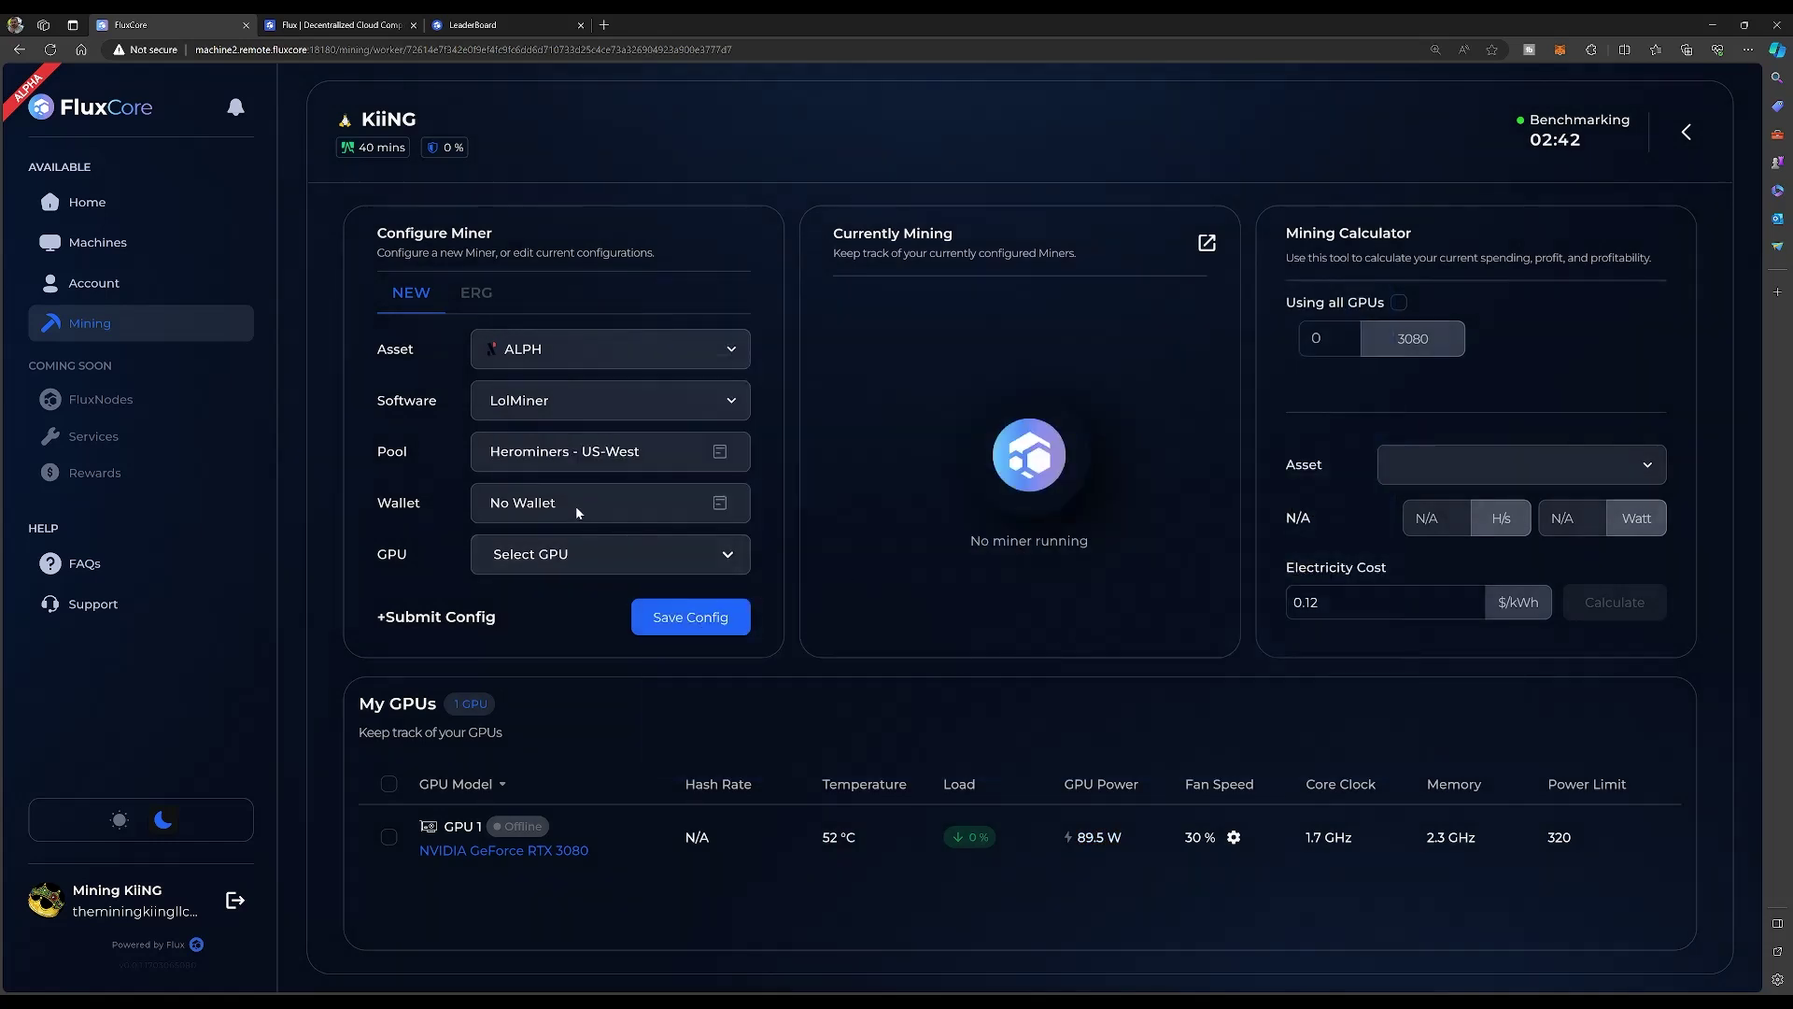
left_click(717, 505)
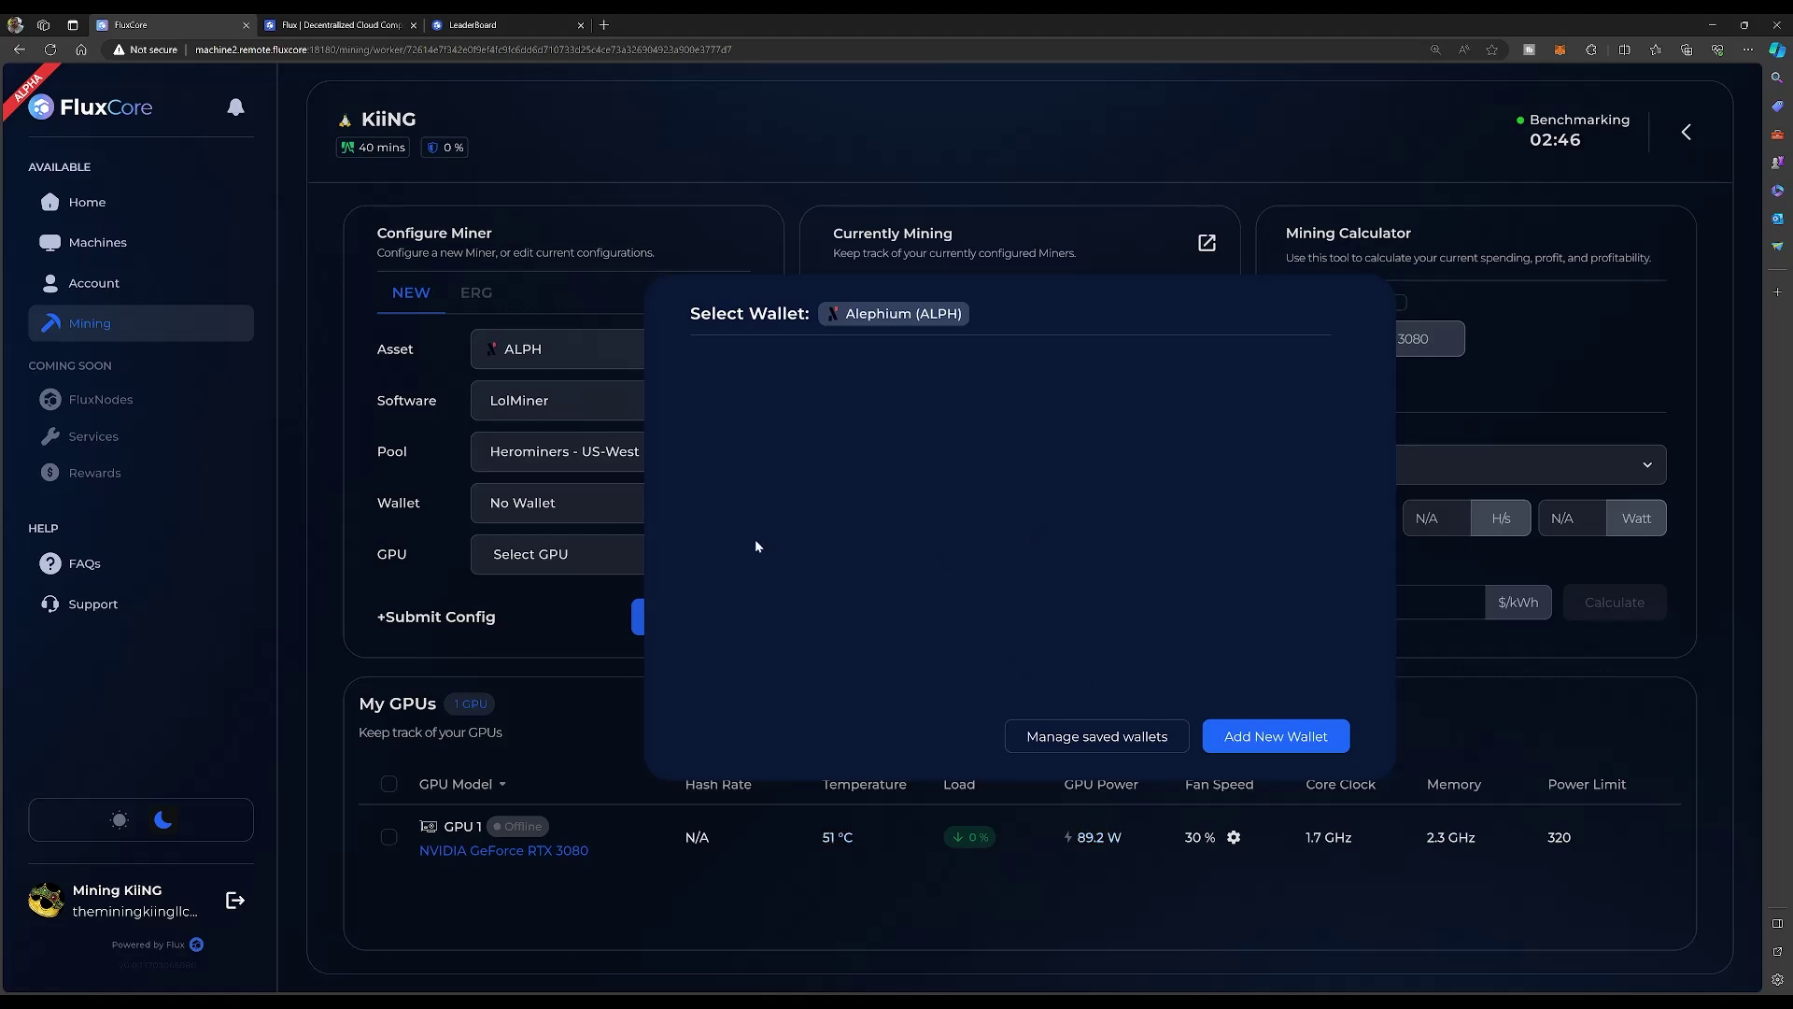
left_click(576, 320)
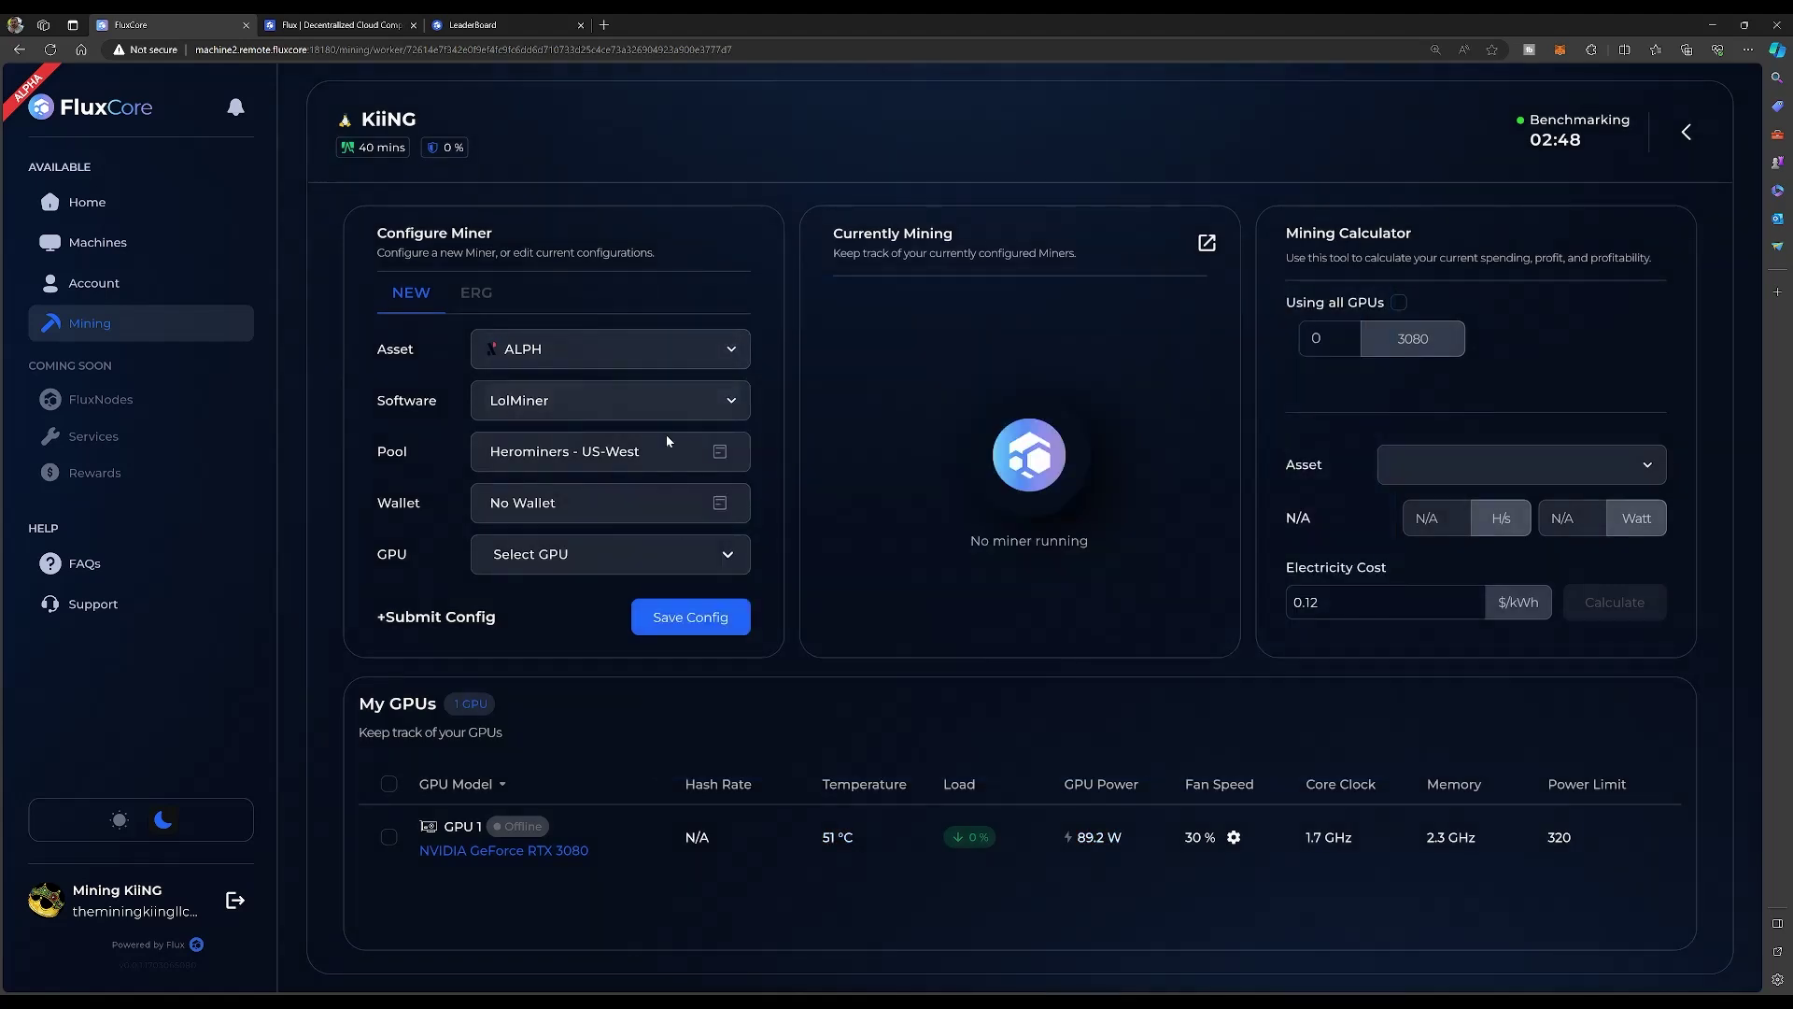
- Assign GPU 1, the NVIDIA GeForce card, to the new ALPH miner configuration
left_click(678, 560)
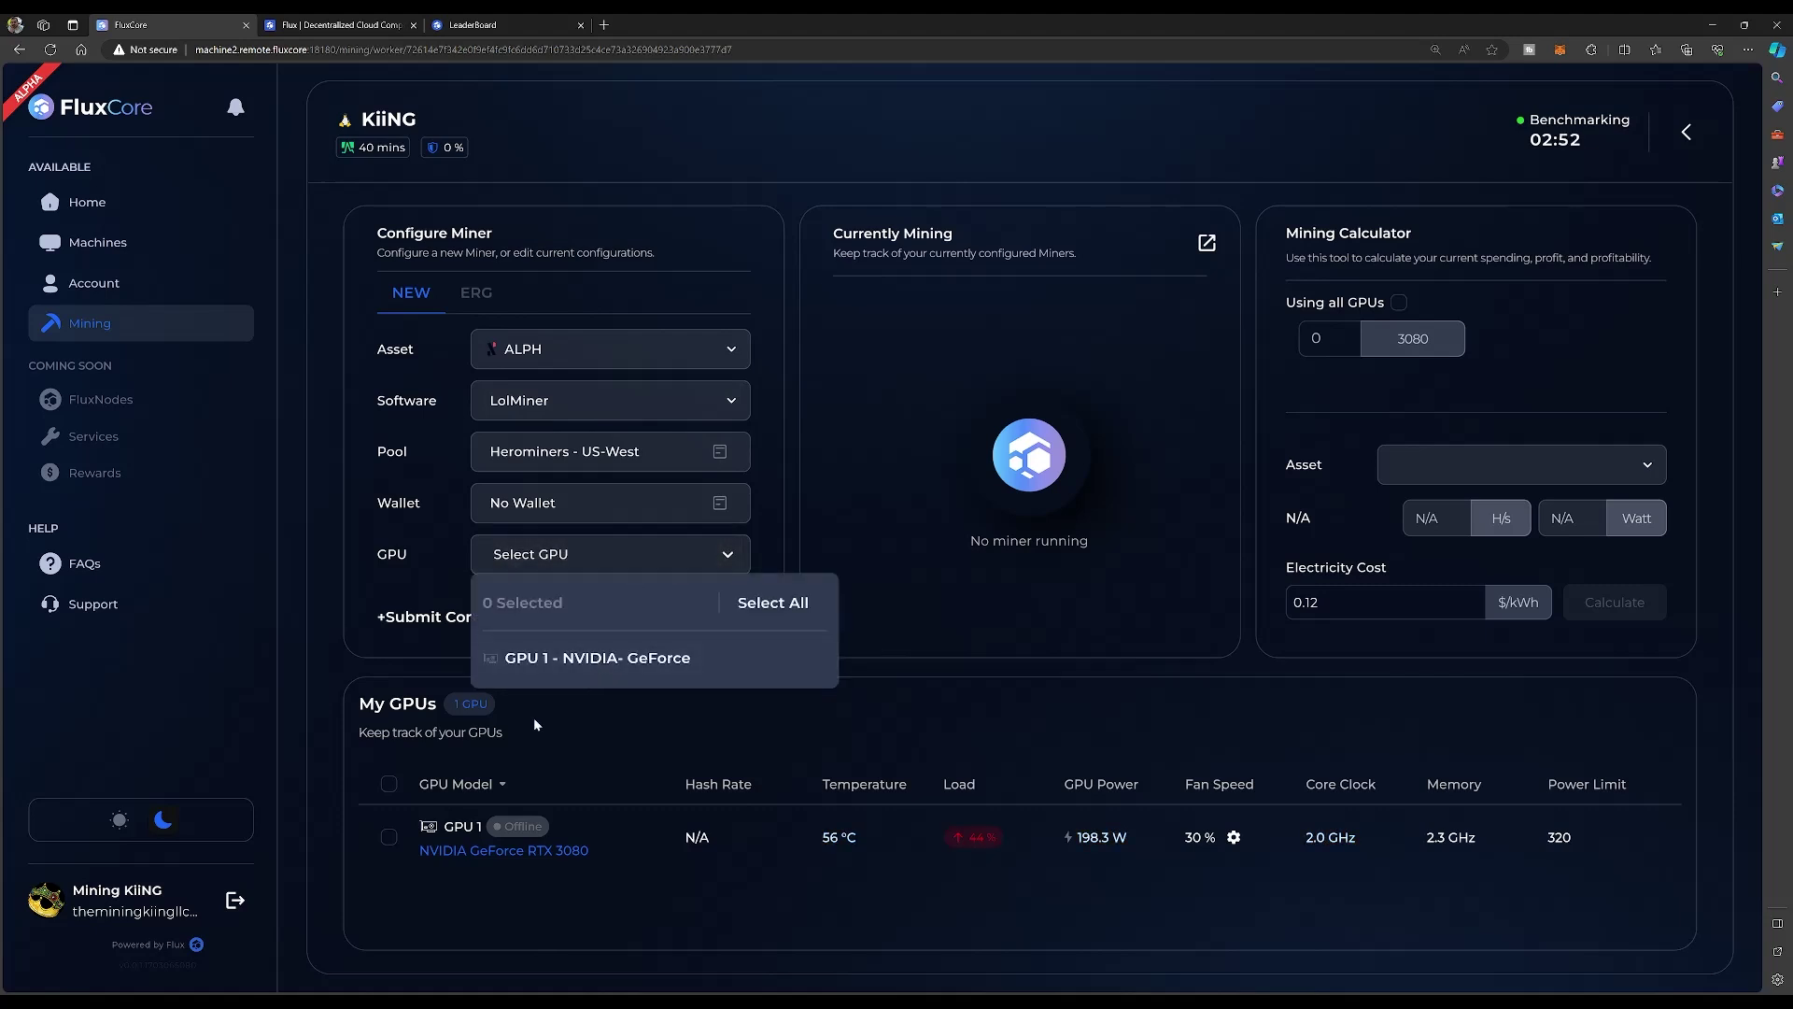
left_click(367, 613)
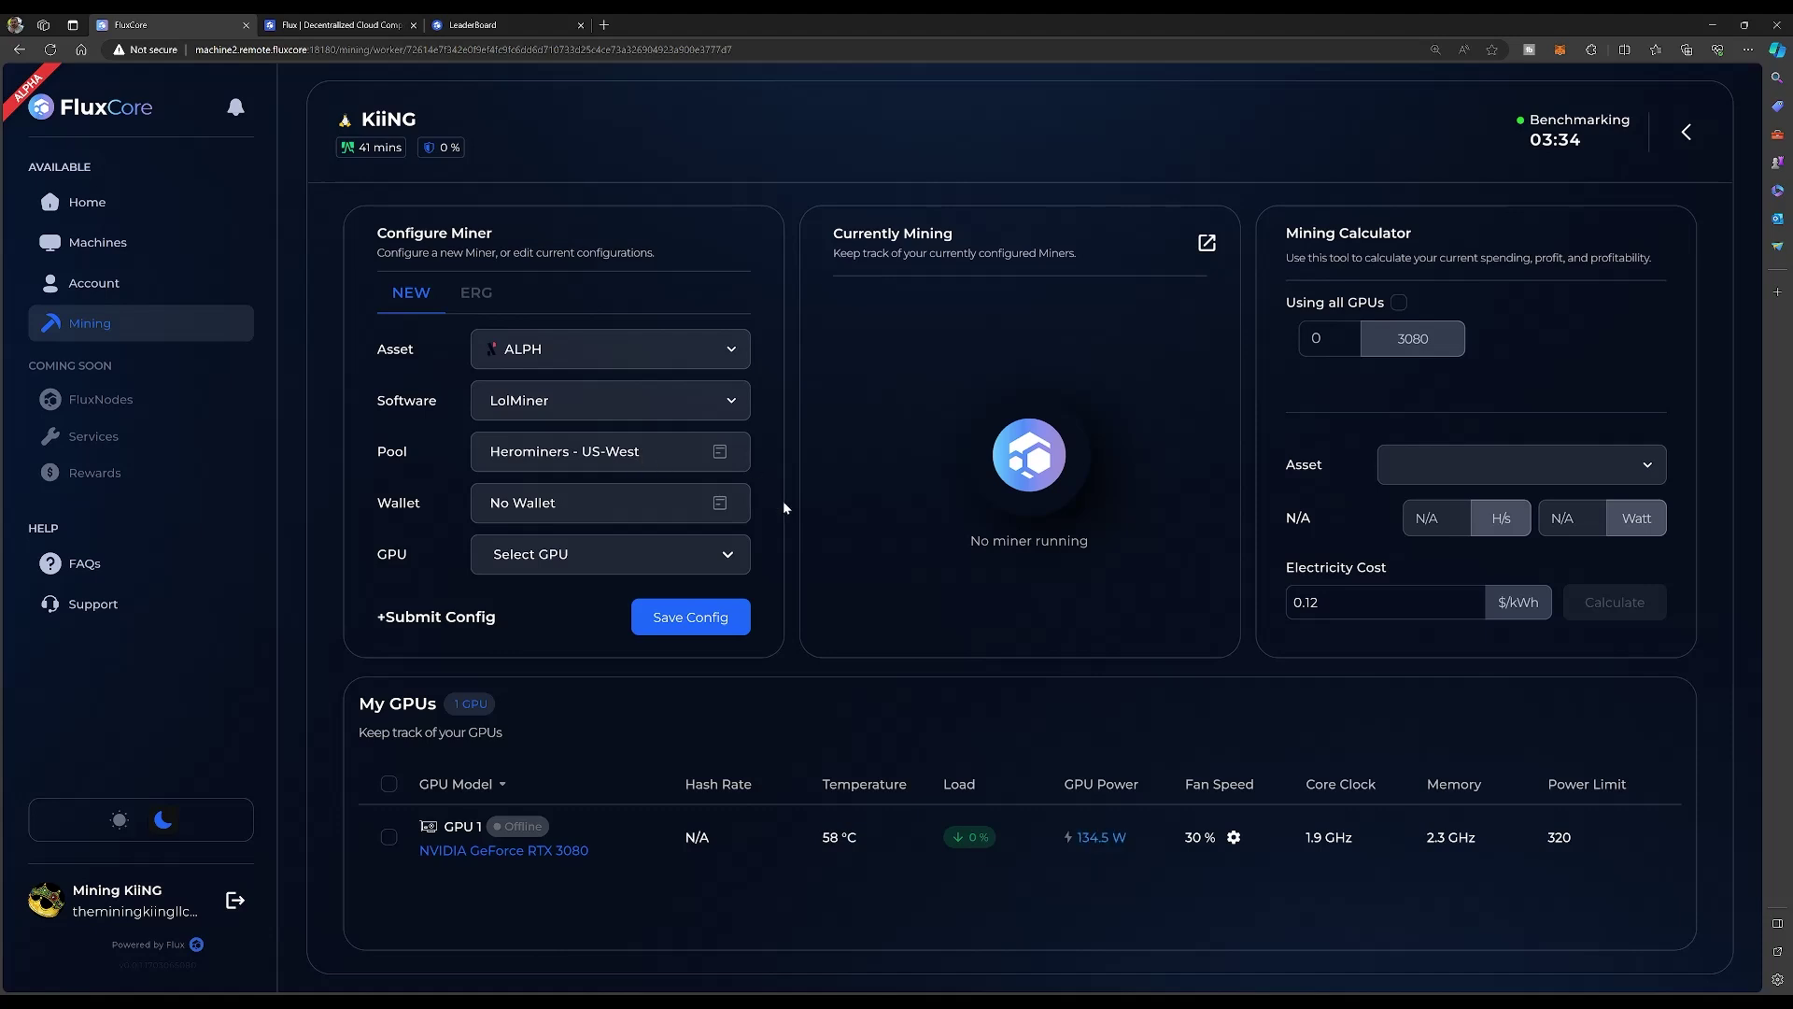
left_click(518, 560)
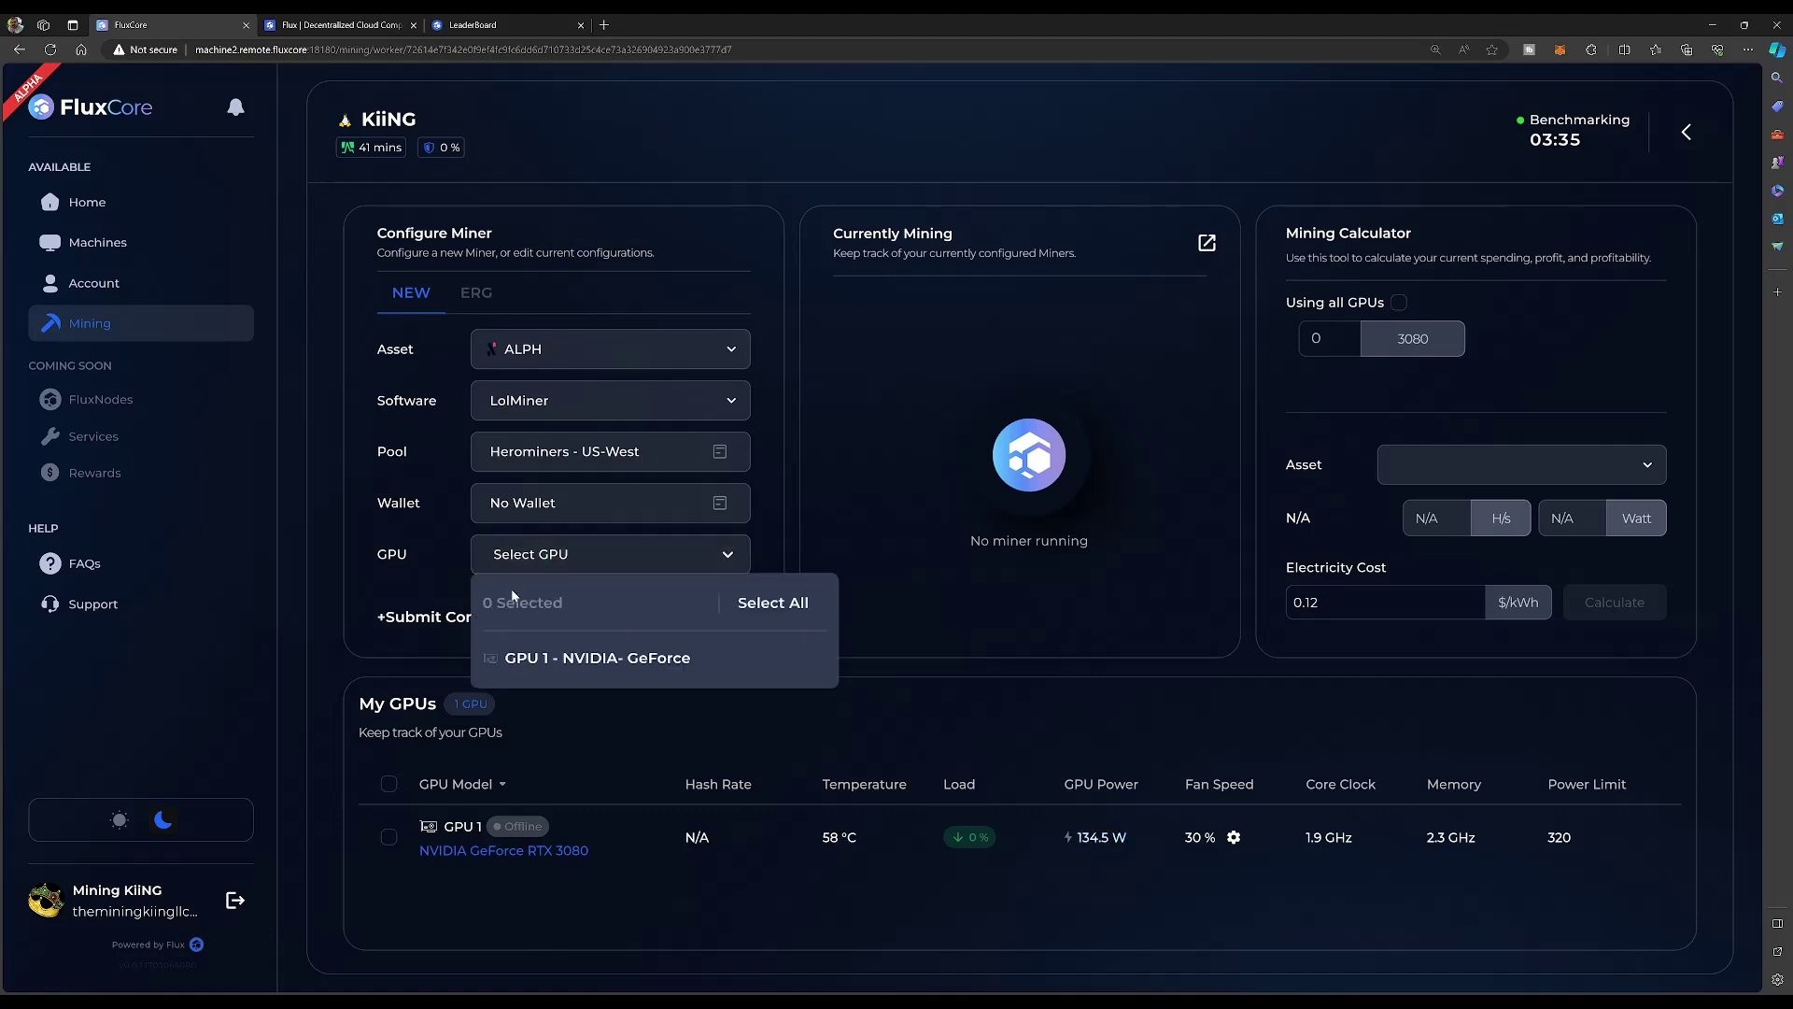
left_click(533, 660)
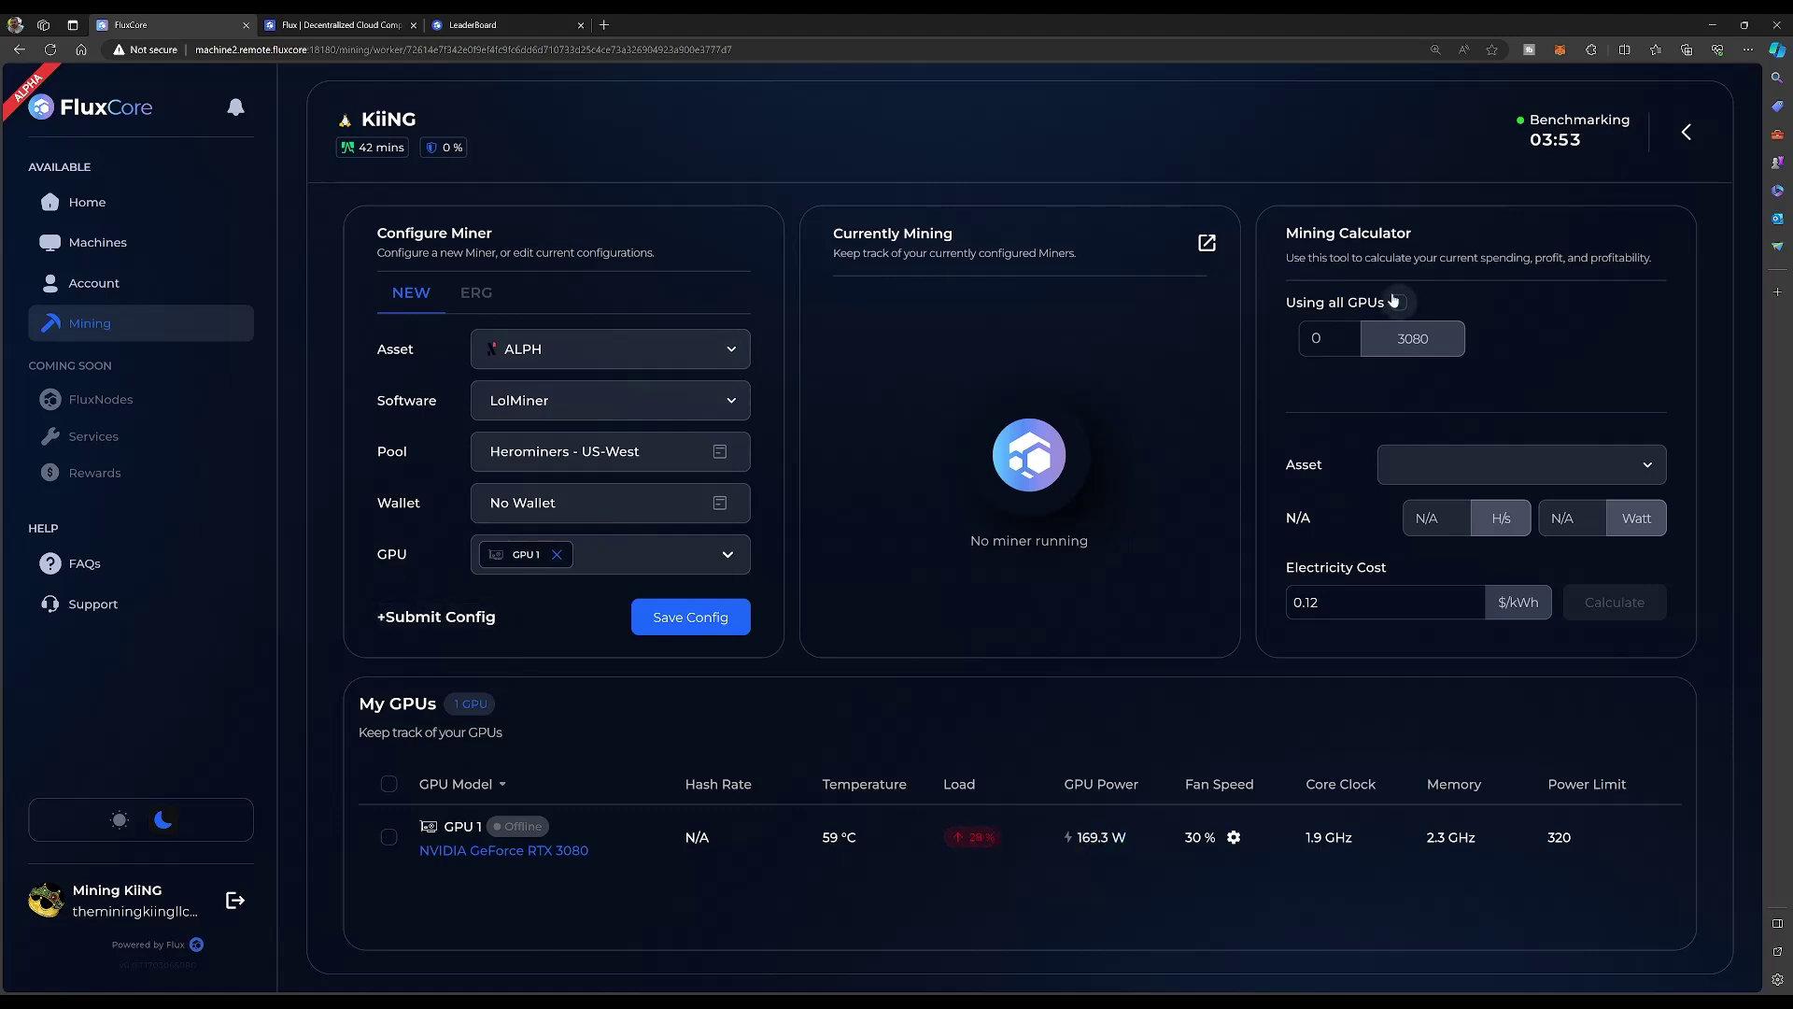
- Calculate Alephium's mining profitability using all GPUs at an electricity cost of 0.12 $/kWh
left_click(1396, 300)
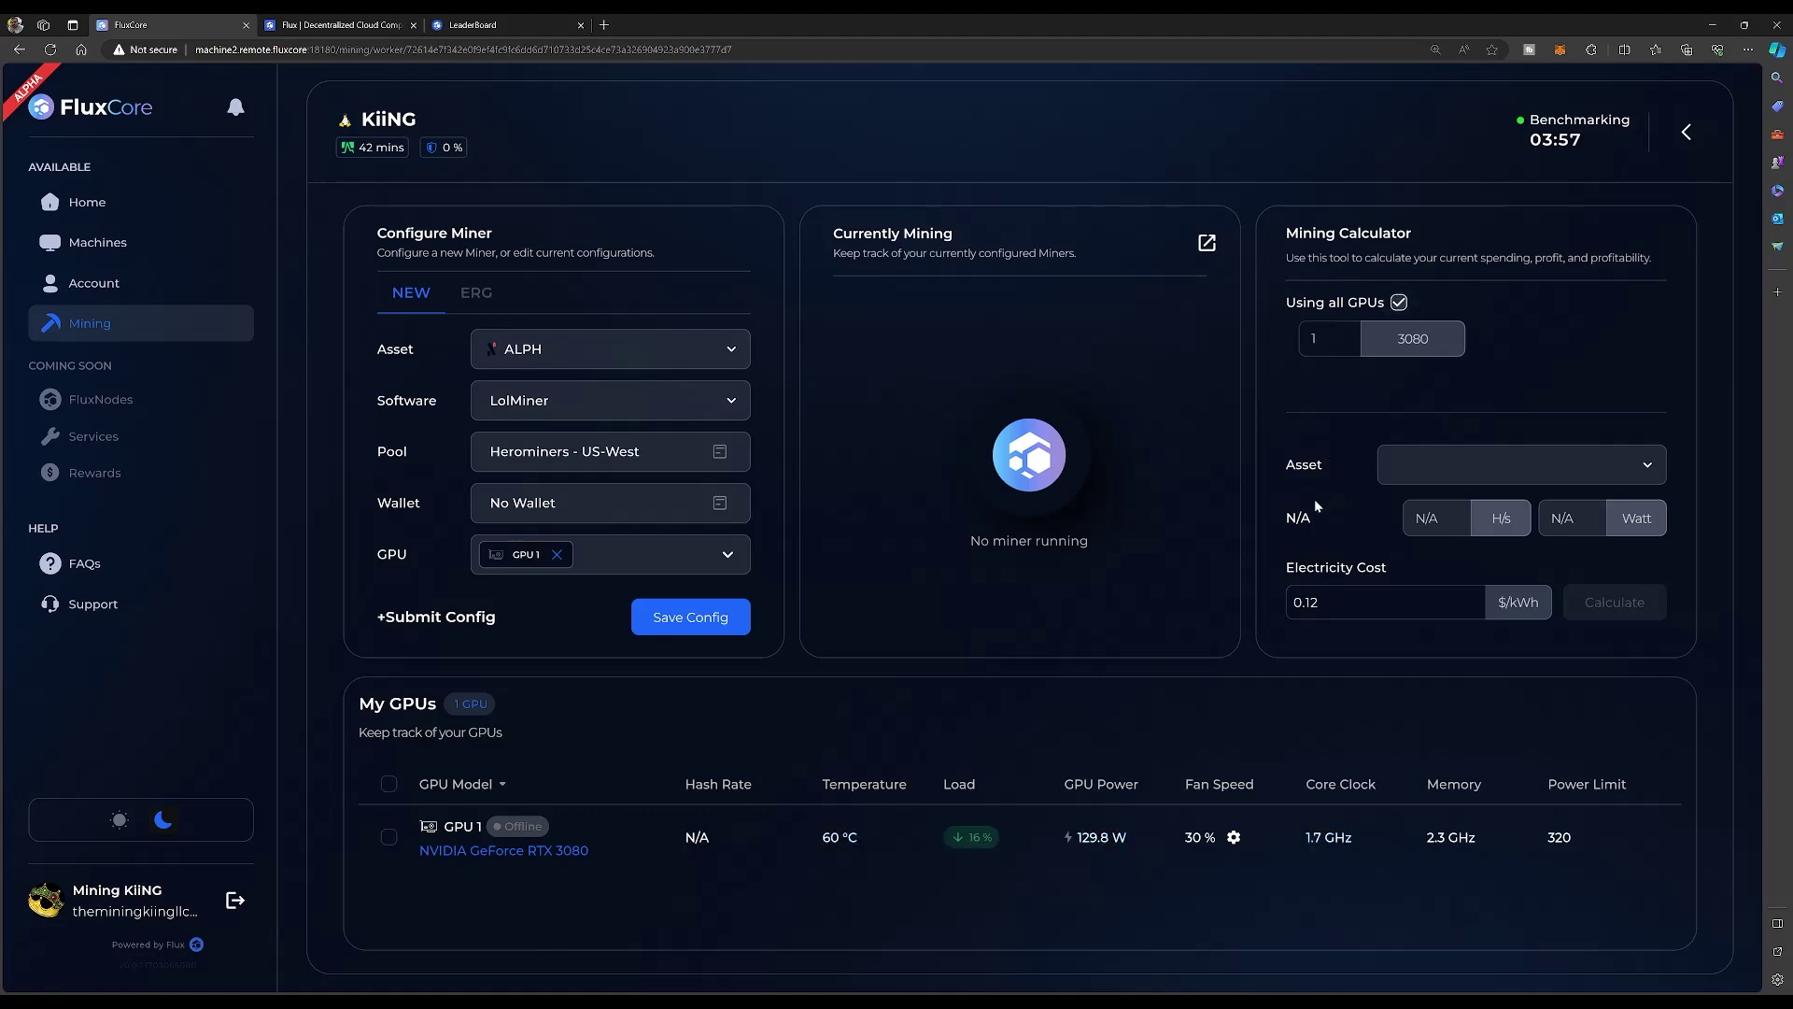
left_click(1590, 463)
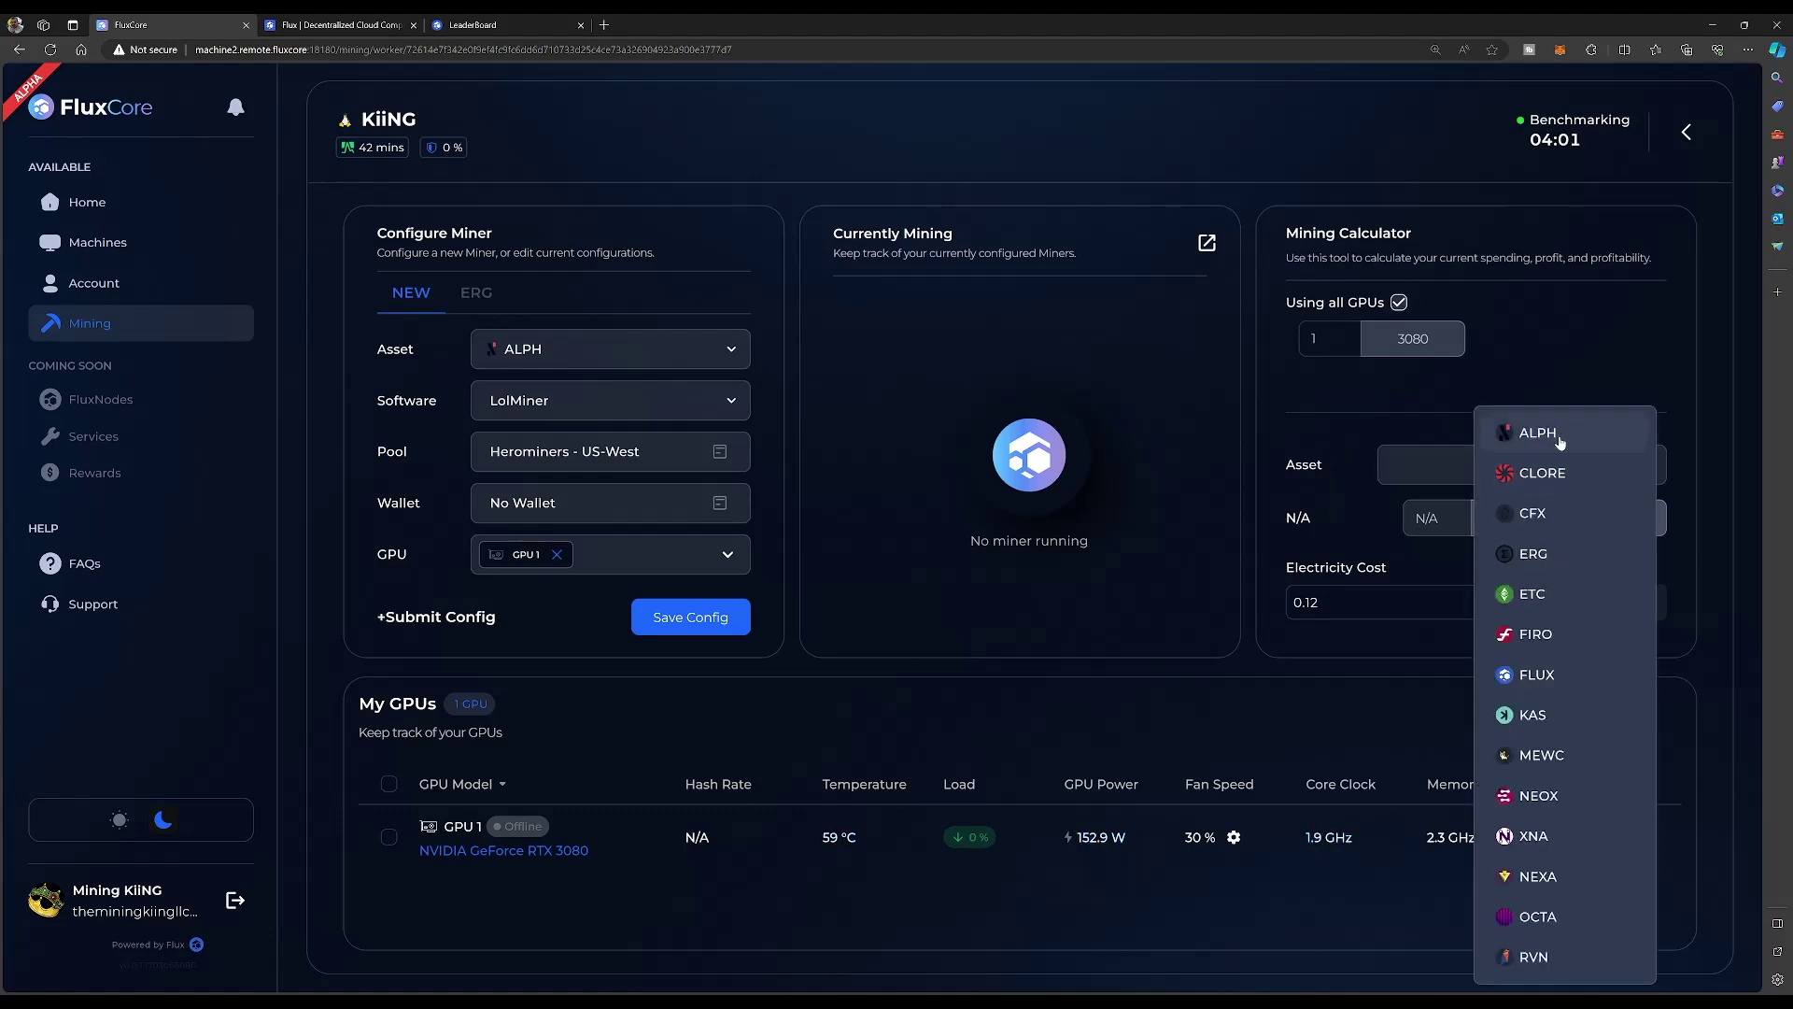
left_click(1559, 438)
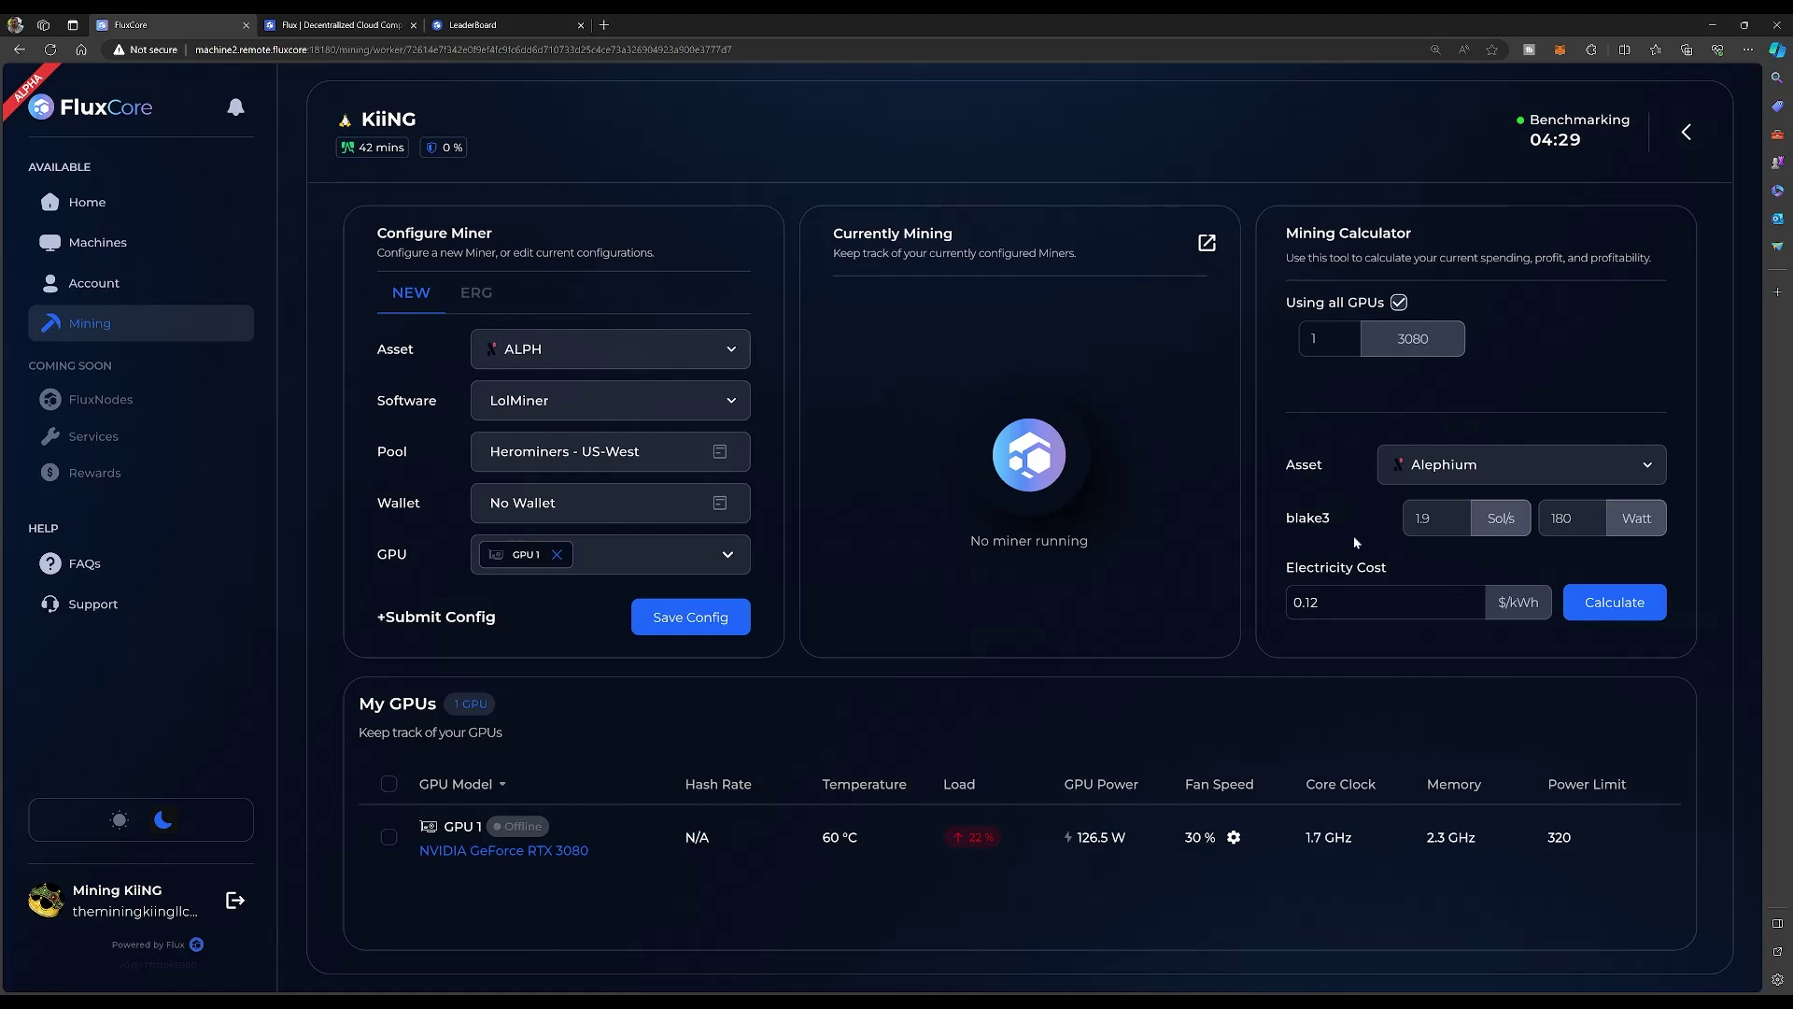
left_click(1340, 613)
left_click(1598, 605)
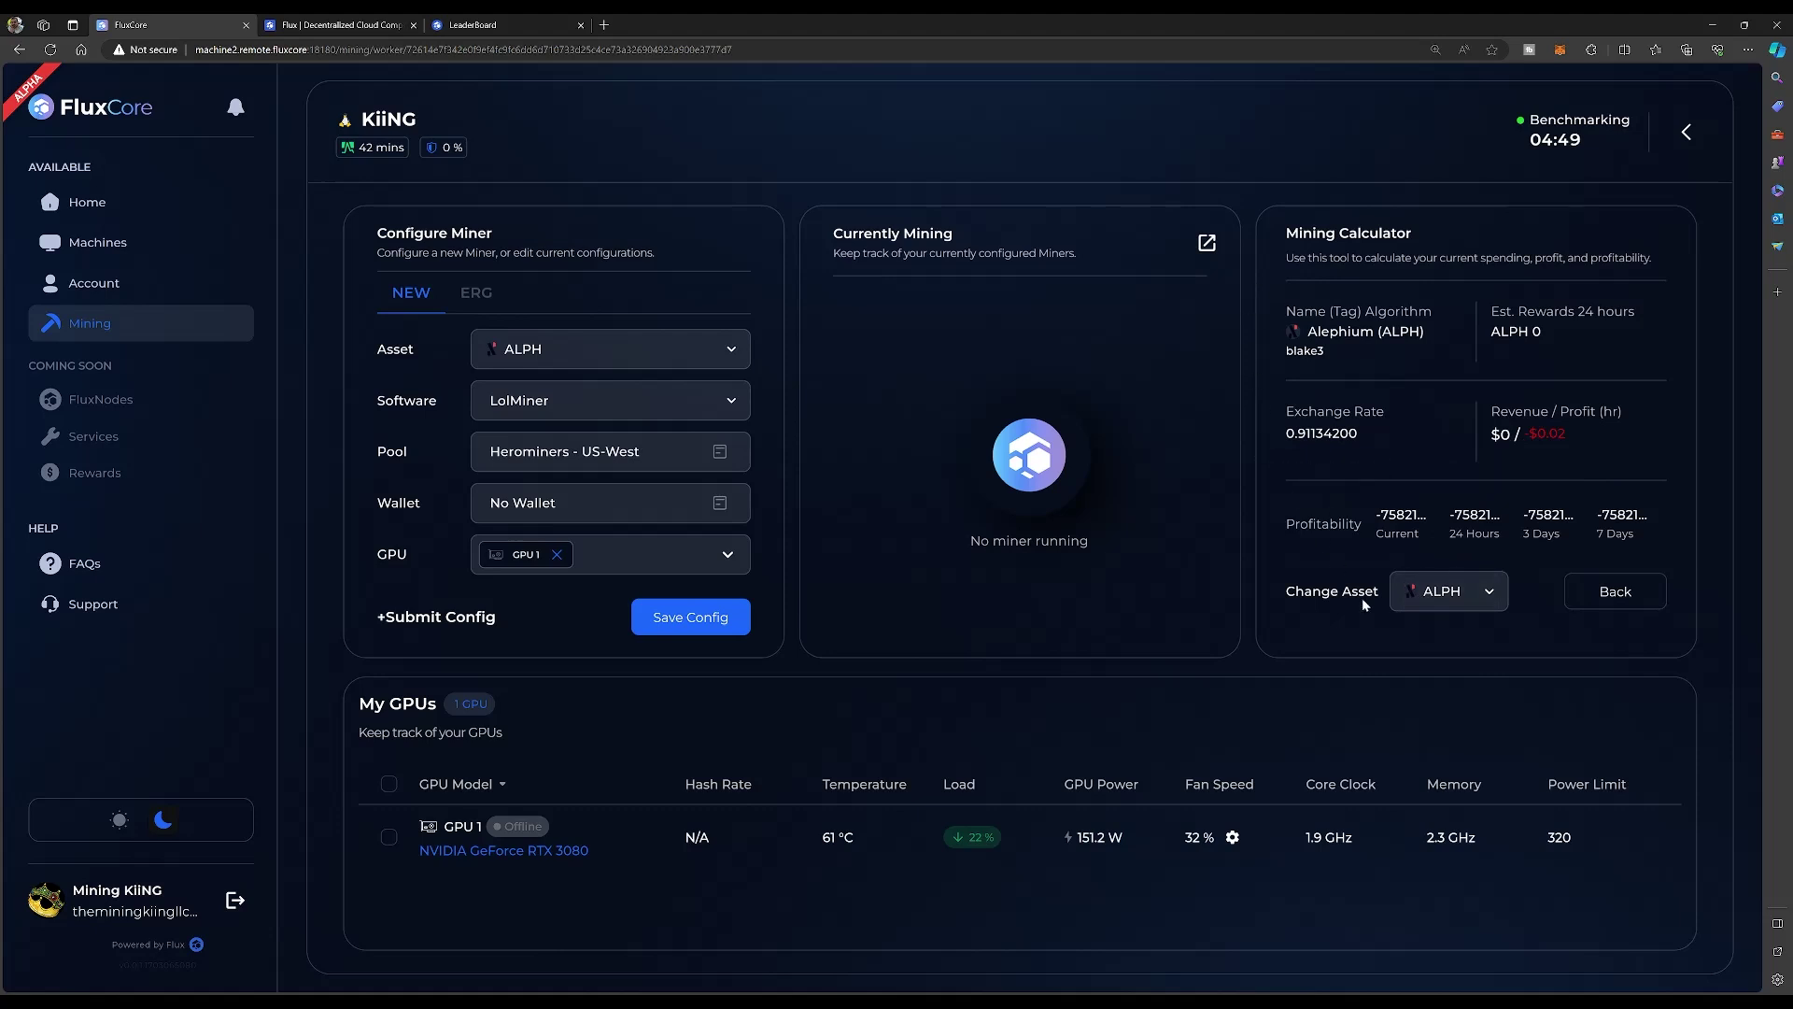
- Compare the calculated mining profitability of other coins by changing the asset to CLORE, FLUX and MEWC in turn
left_click(1421, 584)
left_click(1393, 486)
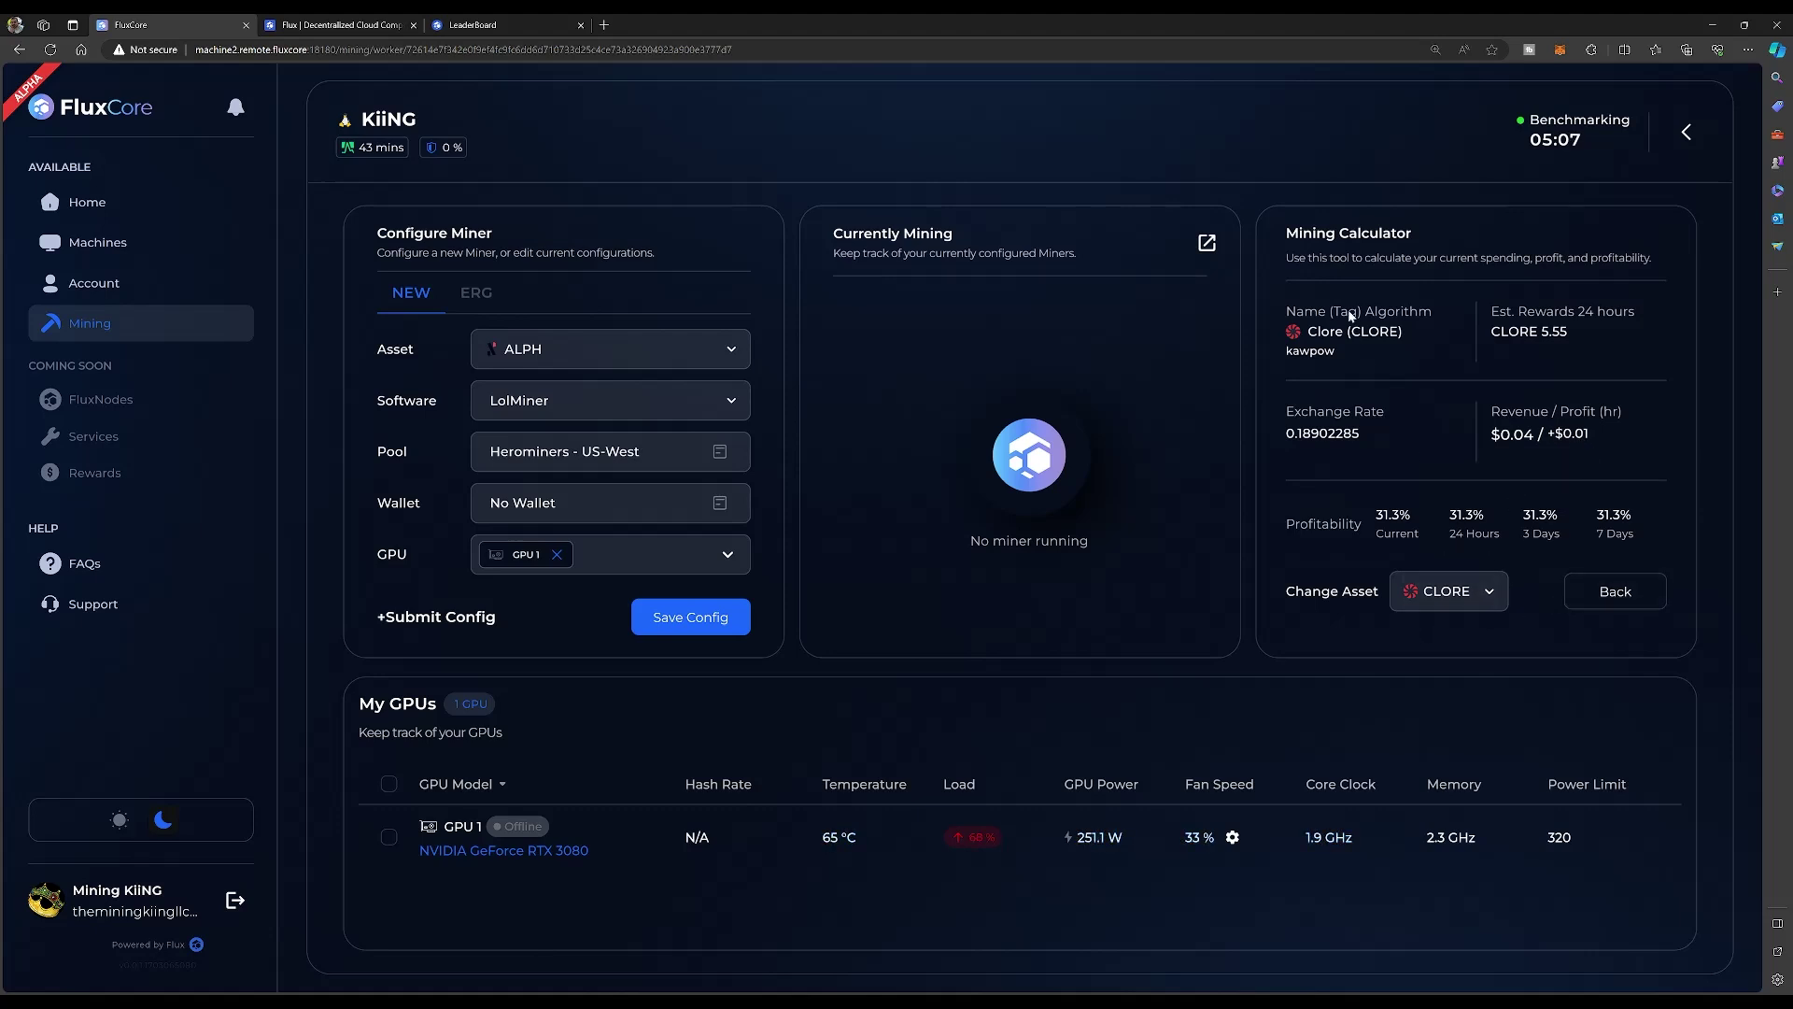
left_click(1461, 586)
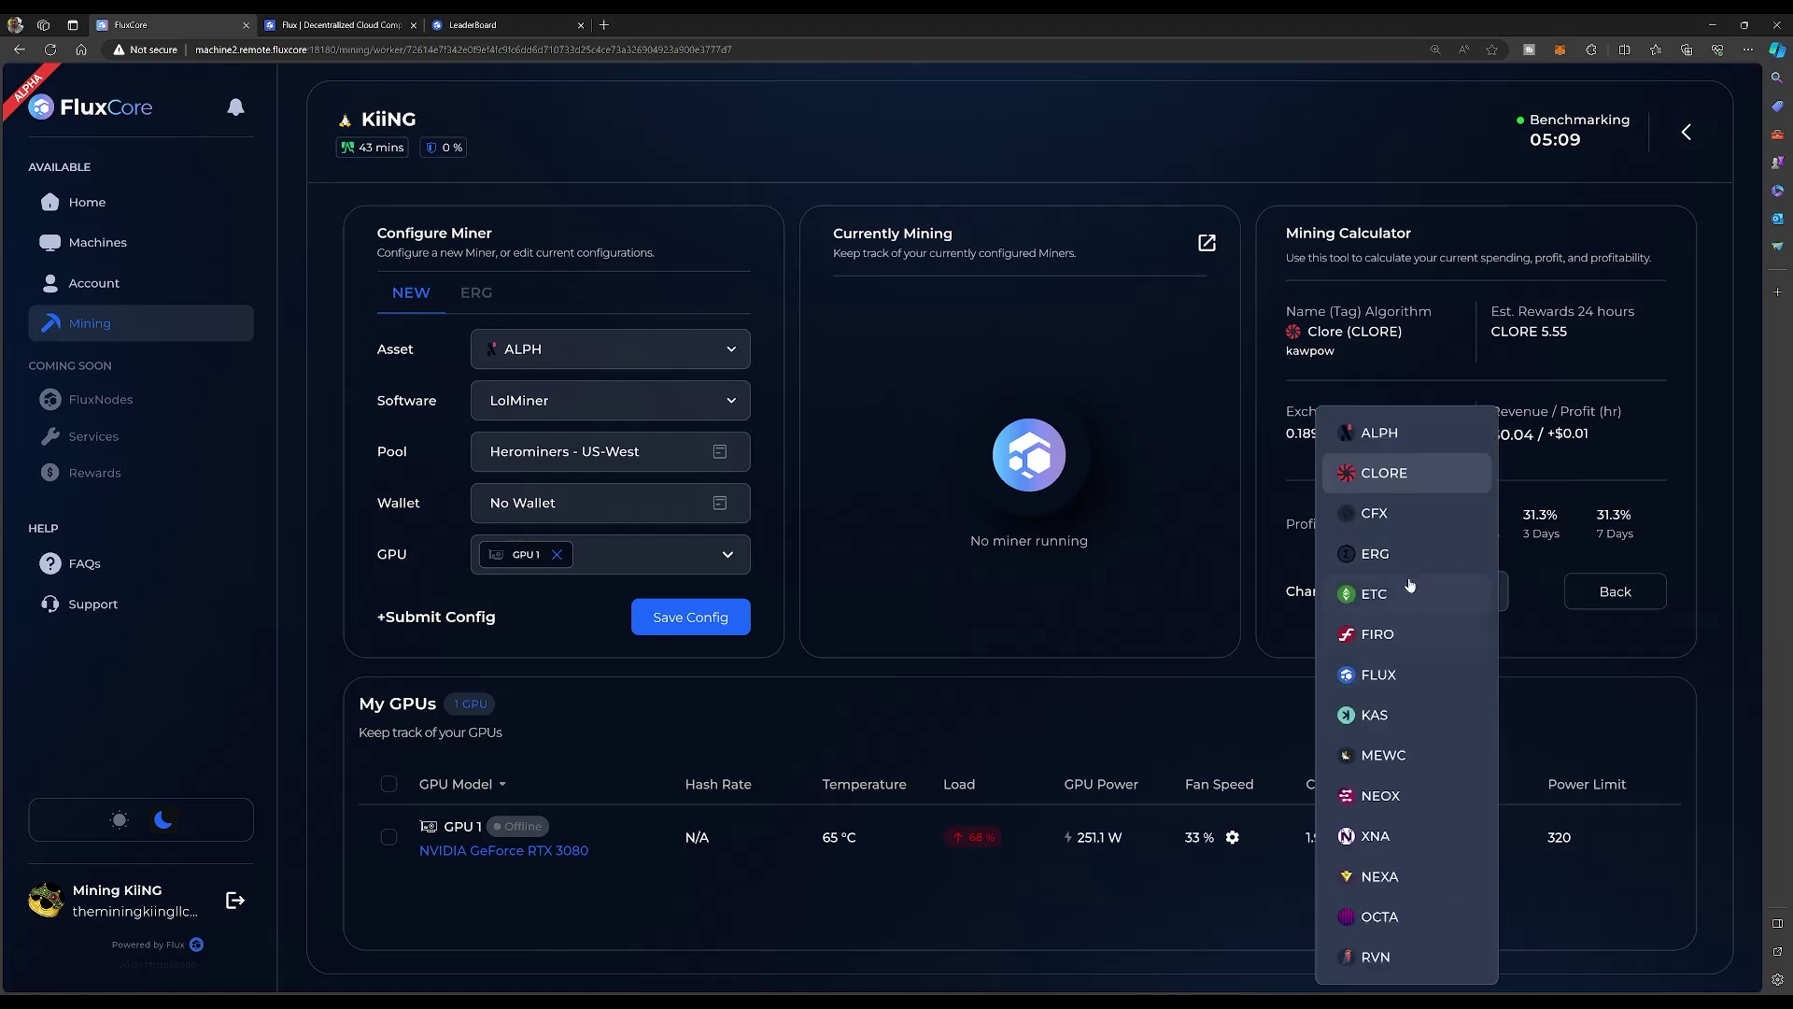
left_click(1396, 676)
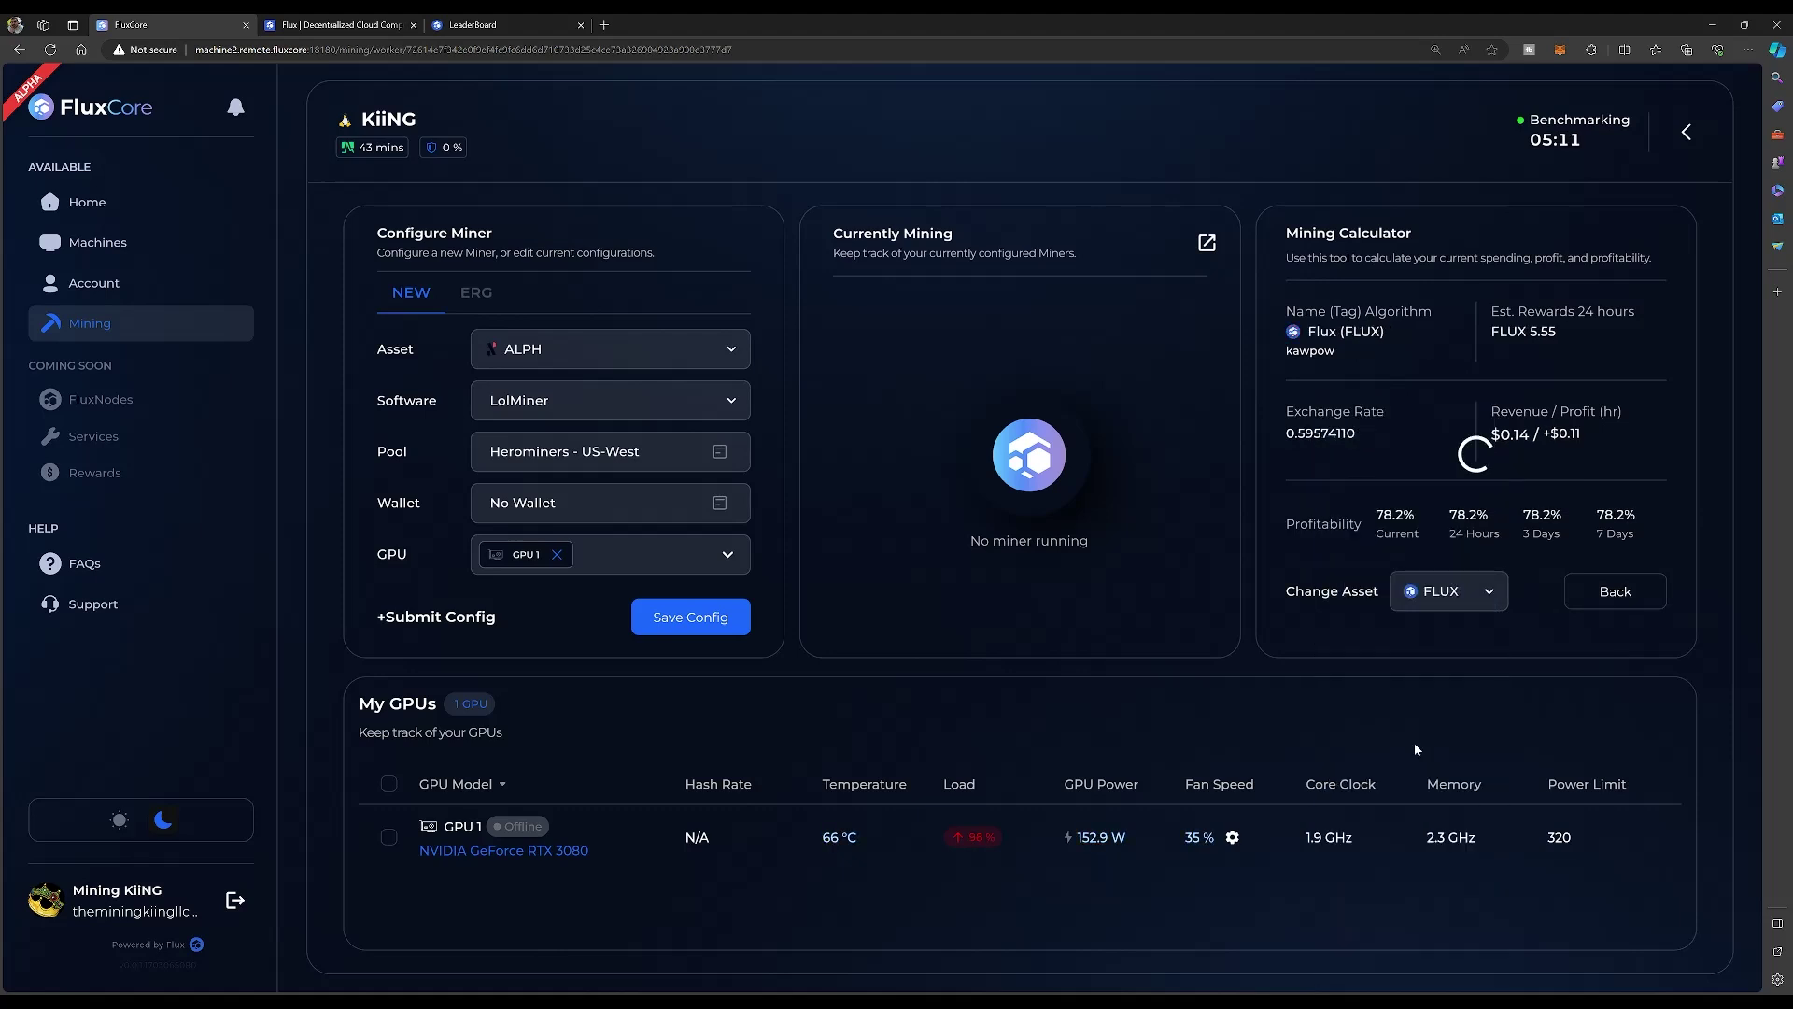
mouse_move(1509, 437)
left_click(1489, 590)
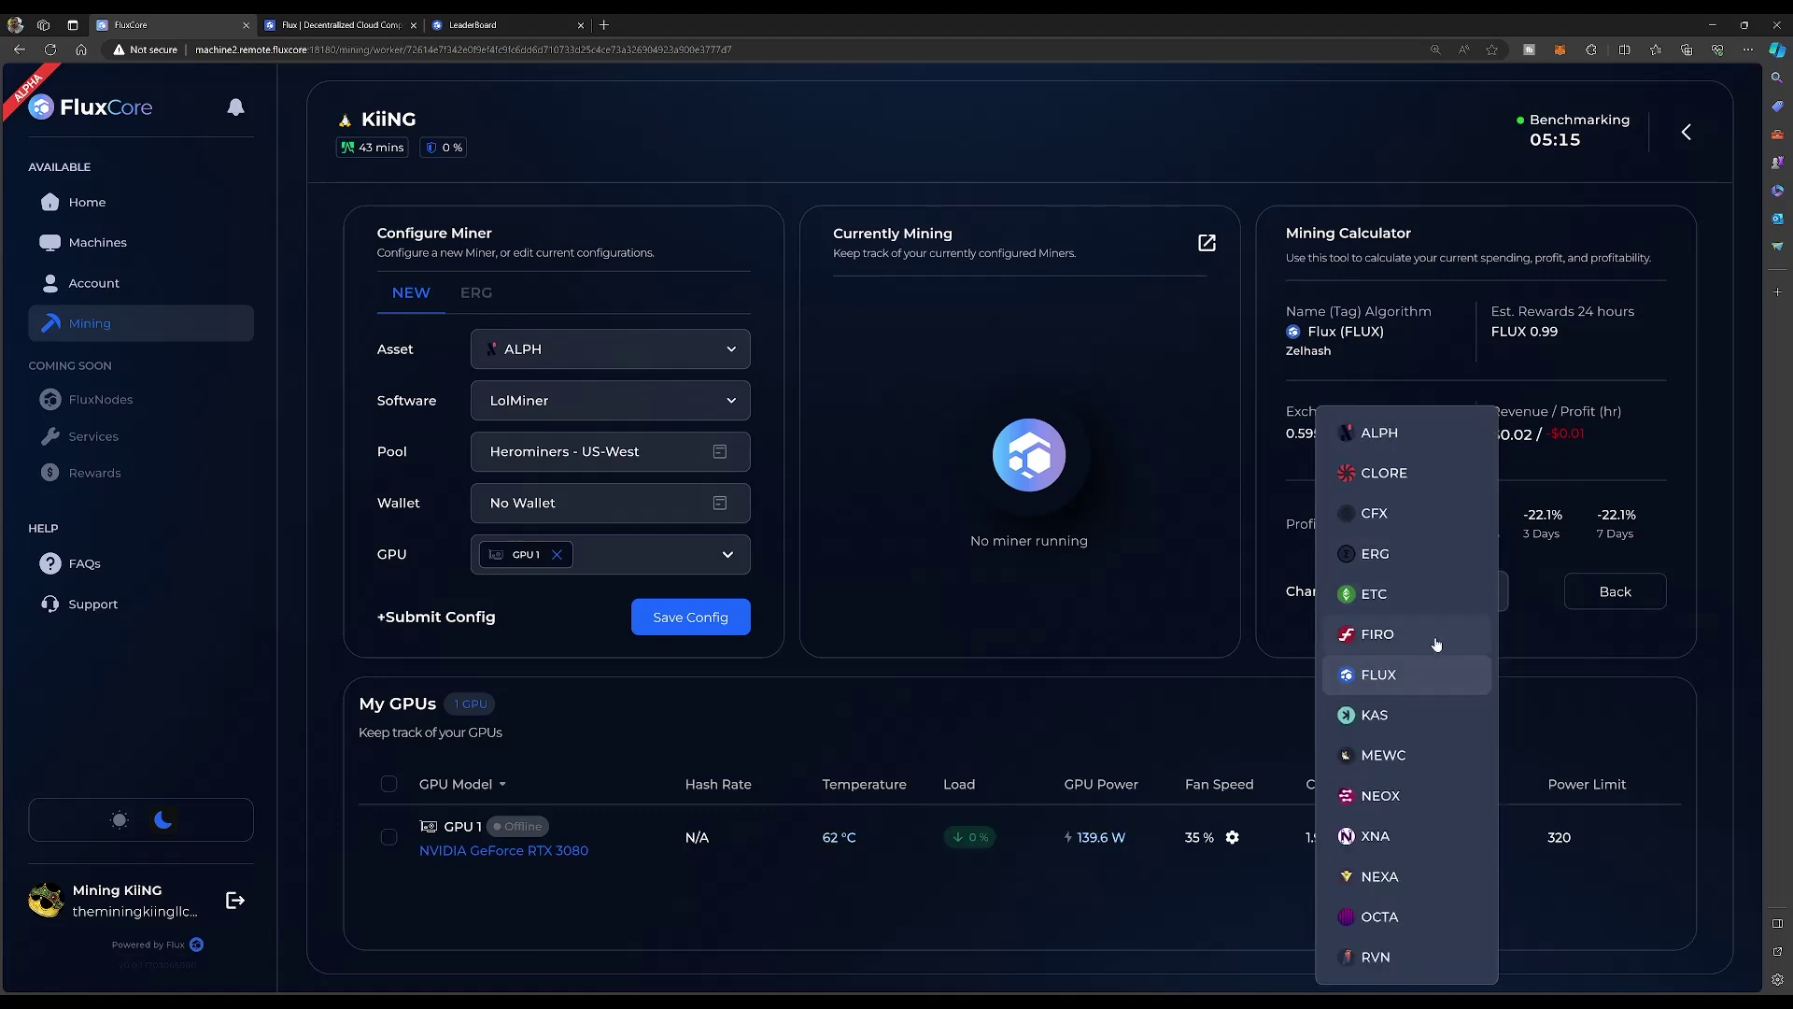
left_click(1403, 757)
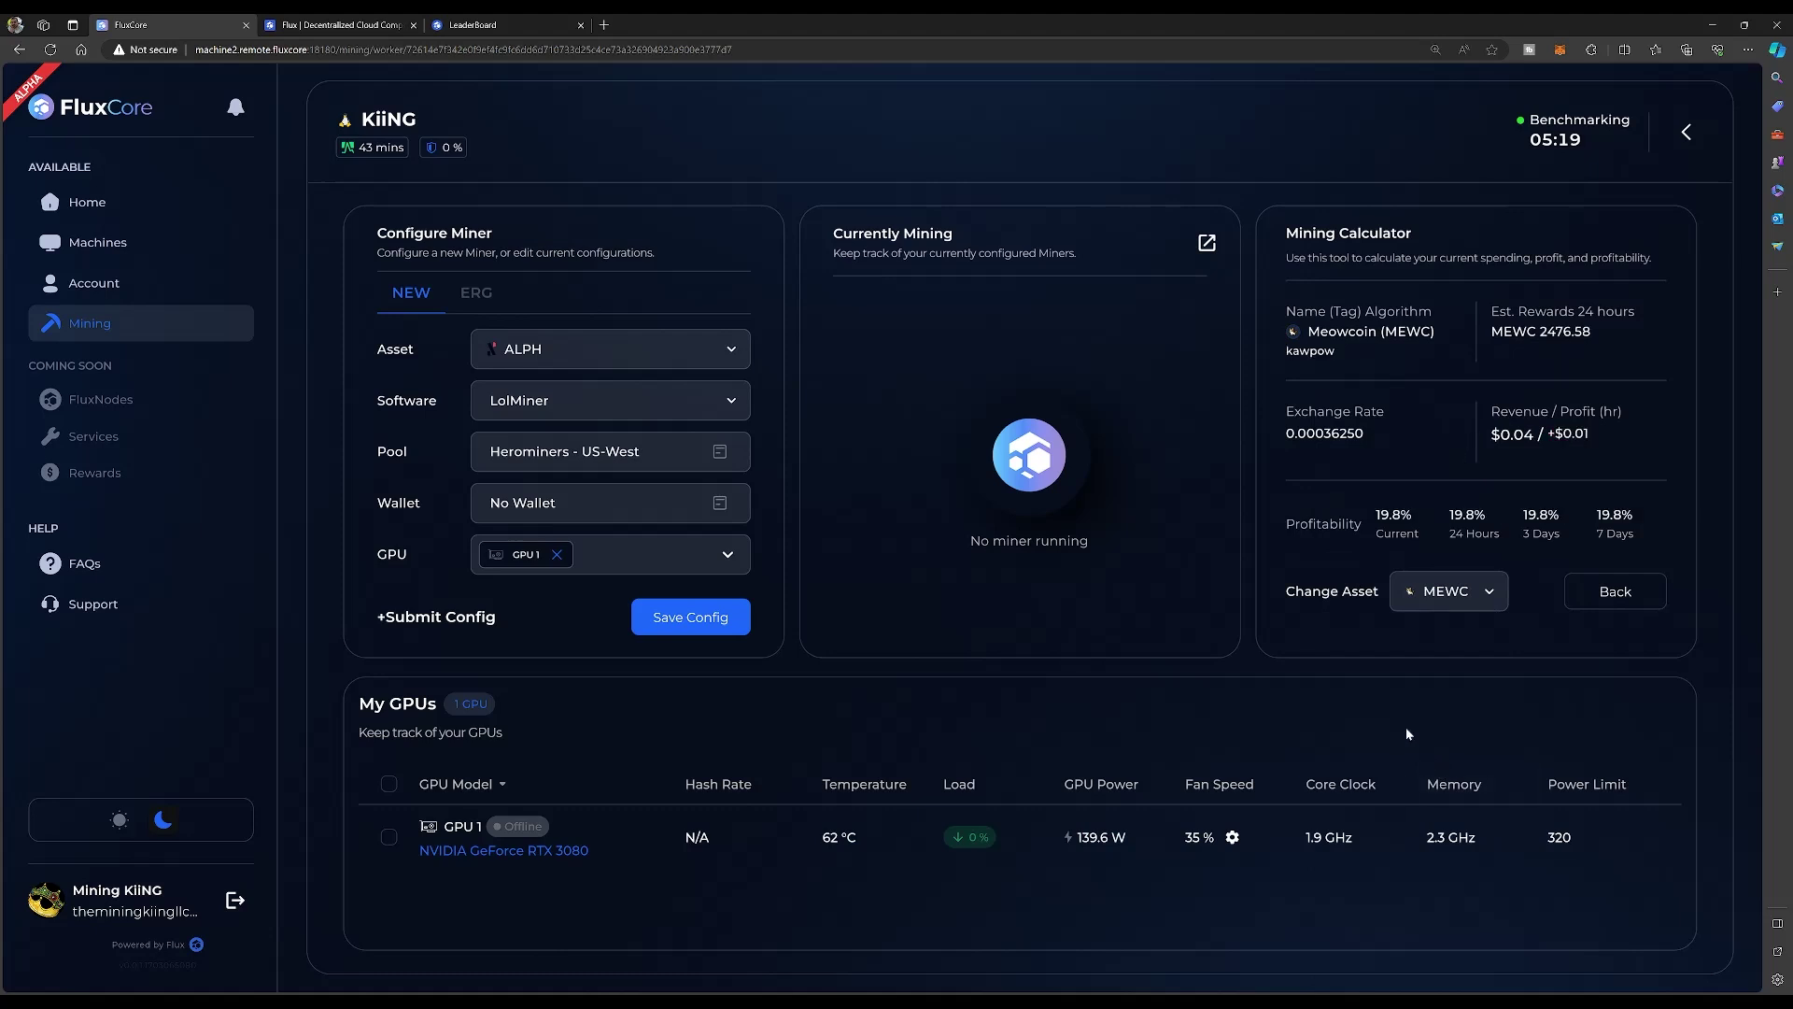
- View the profitability results for NEXA, and return to the Mining Calculator's input form
mouse_move(1530, 319)
left_click(1485, 602)
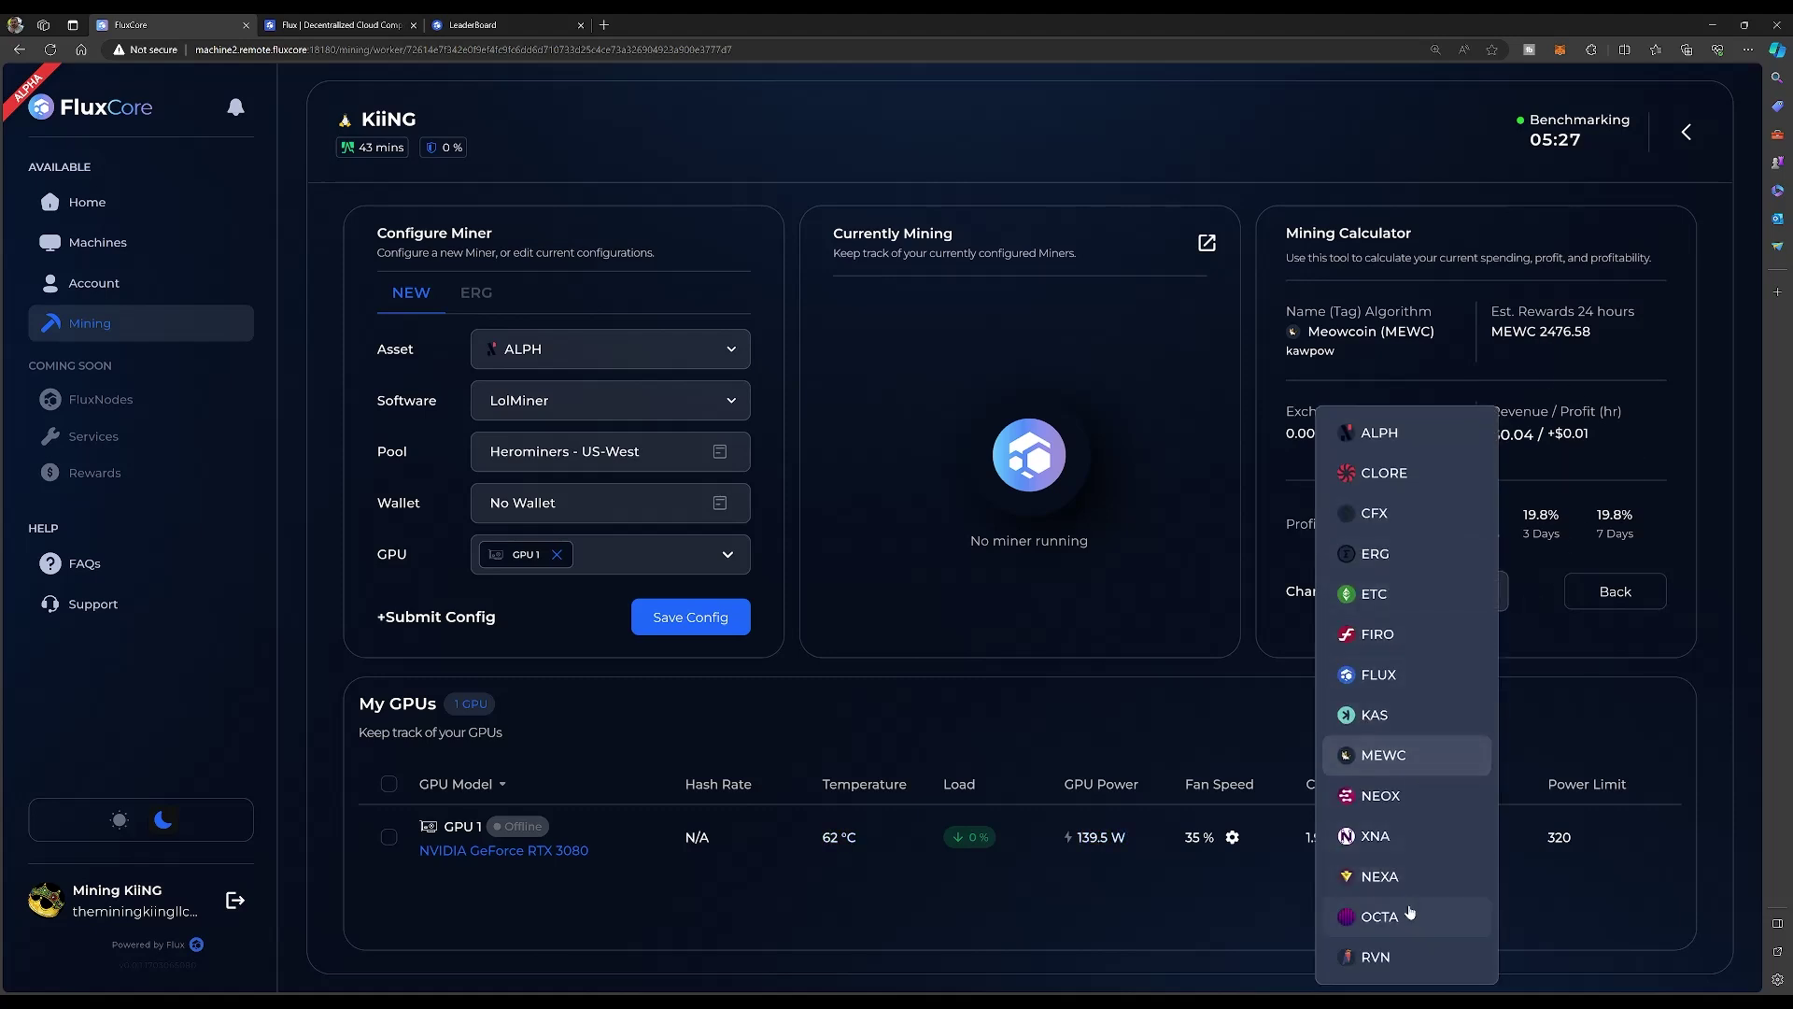
left_click(1427, 864)
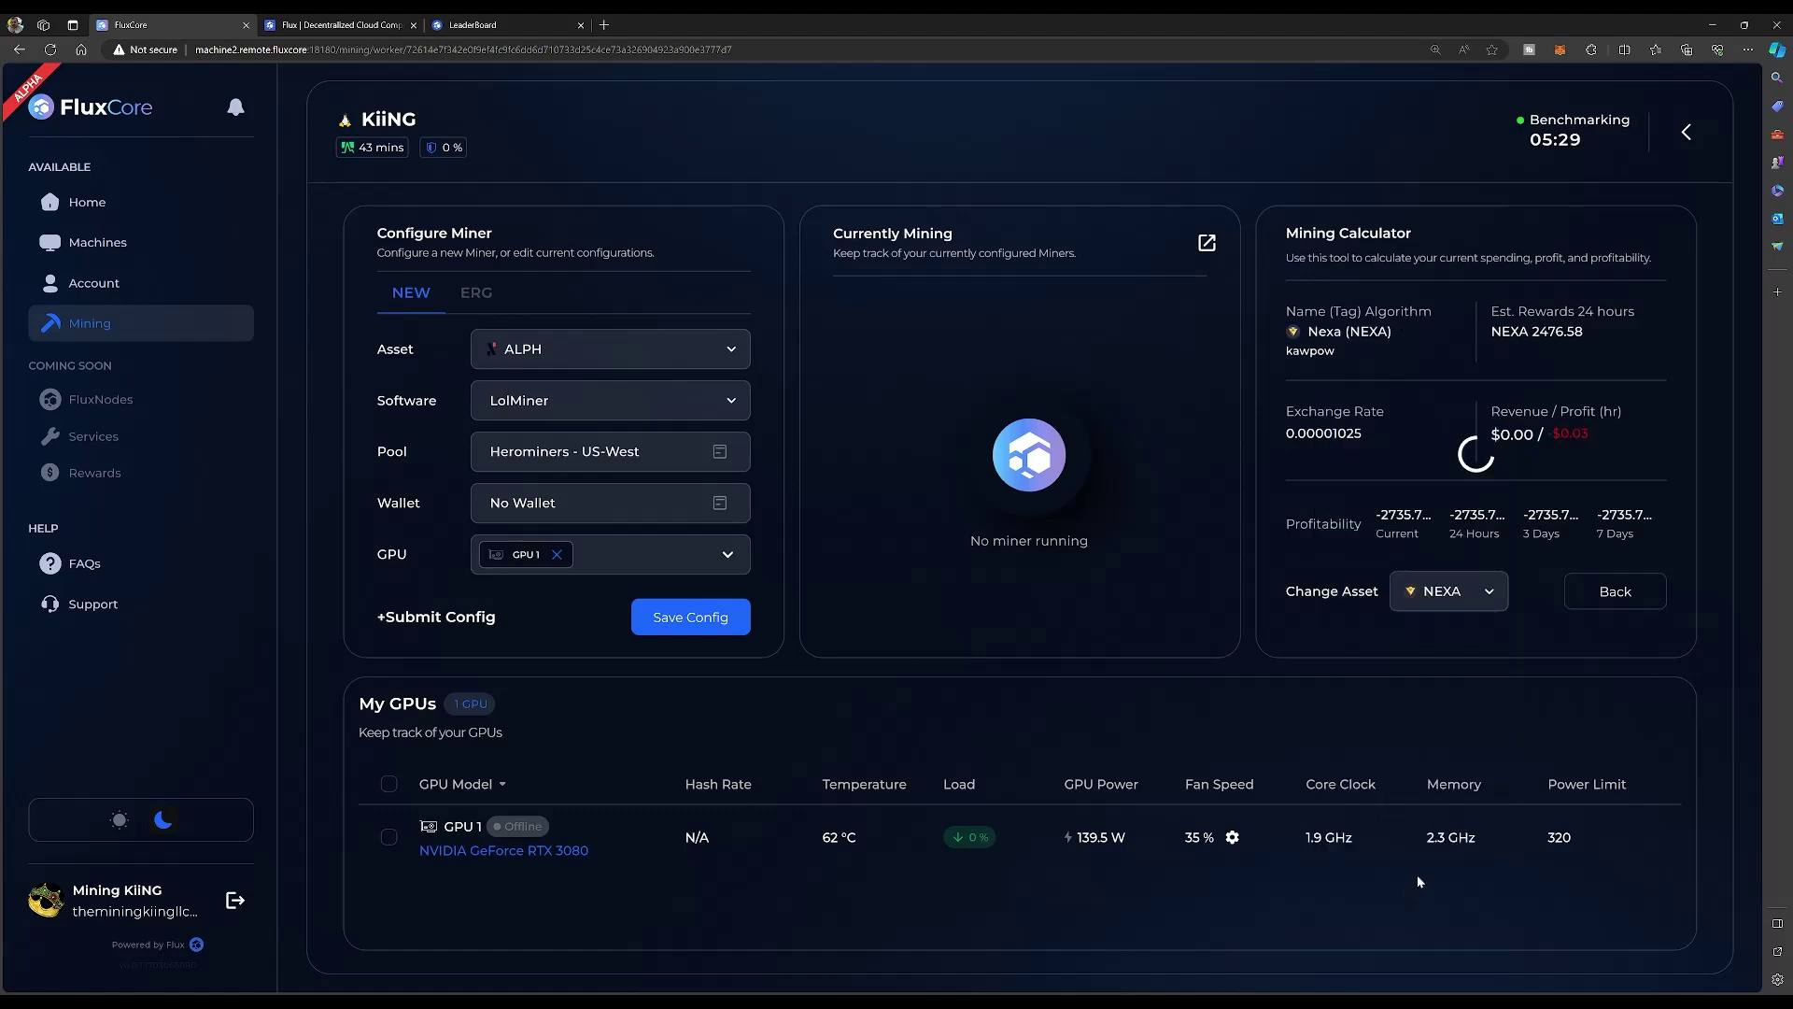
left_click(1466, 603)
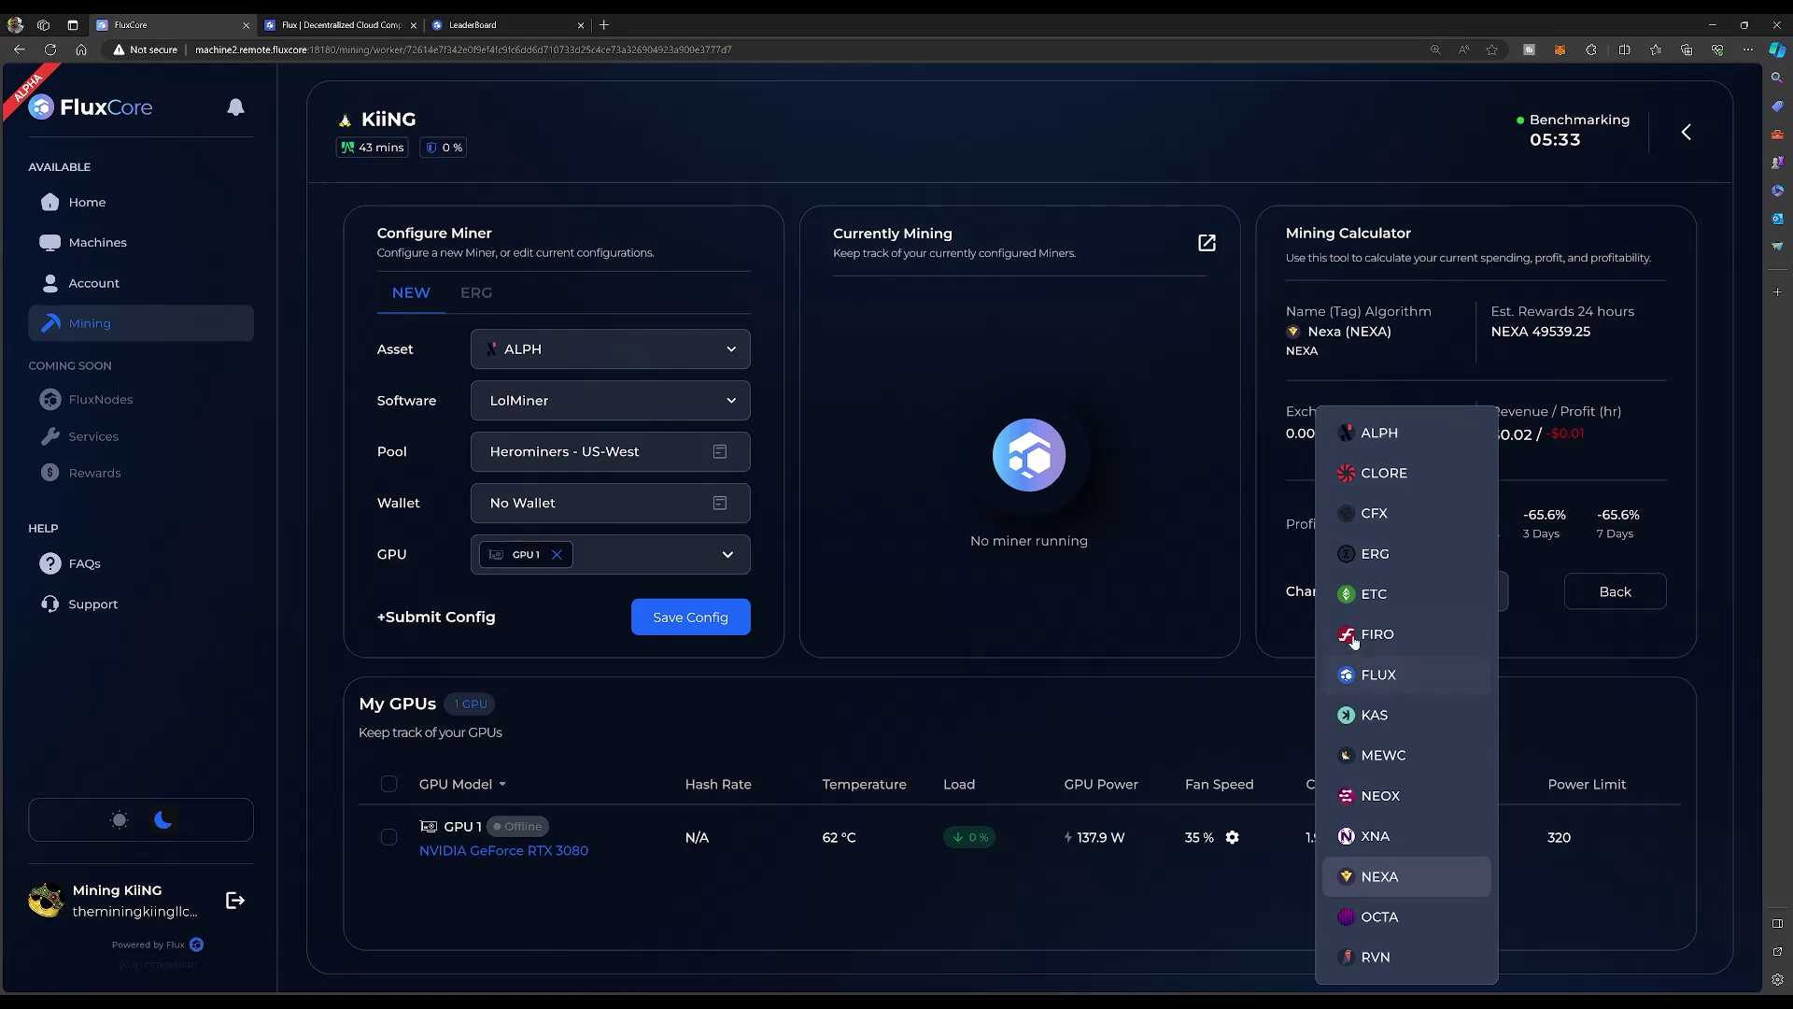
left_click(1259, 556)
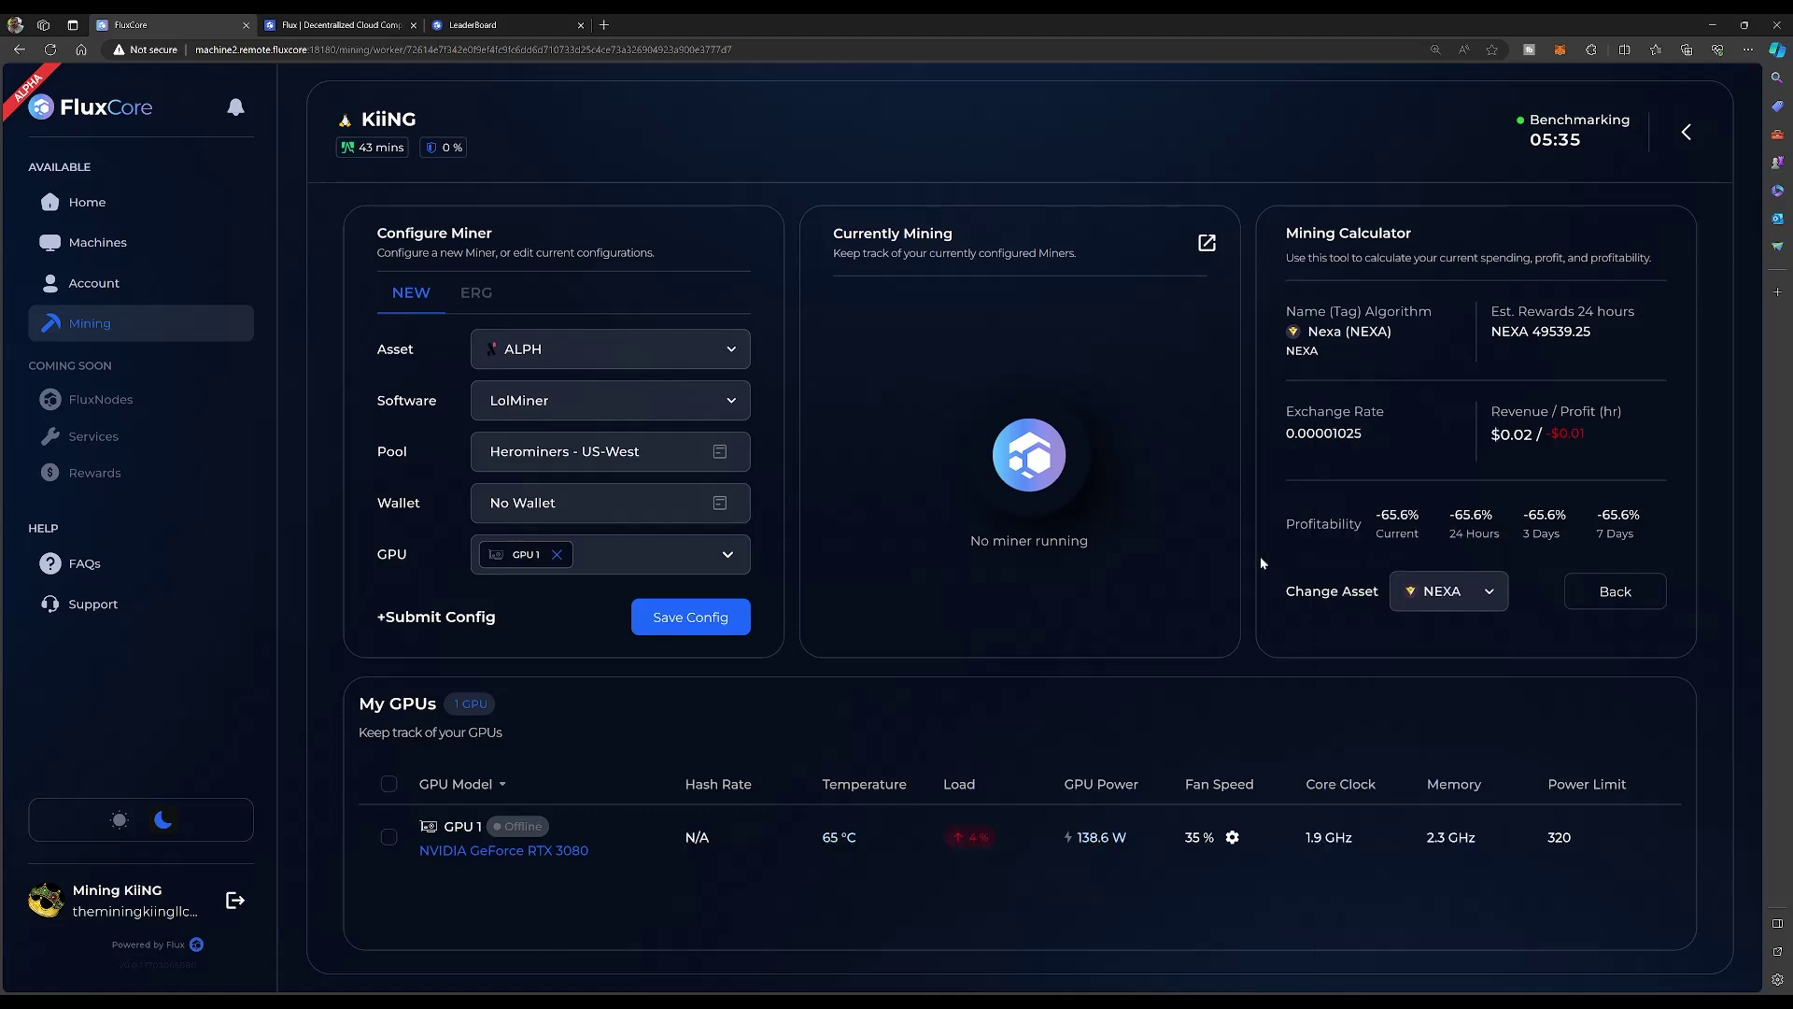
left_click(1598, 603)
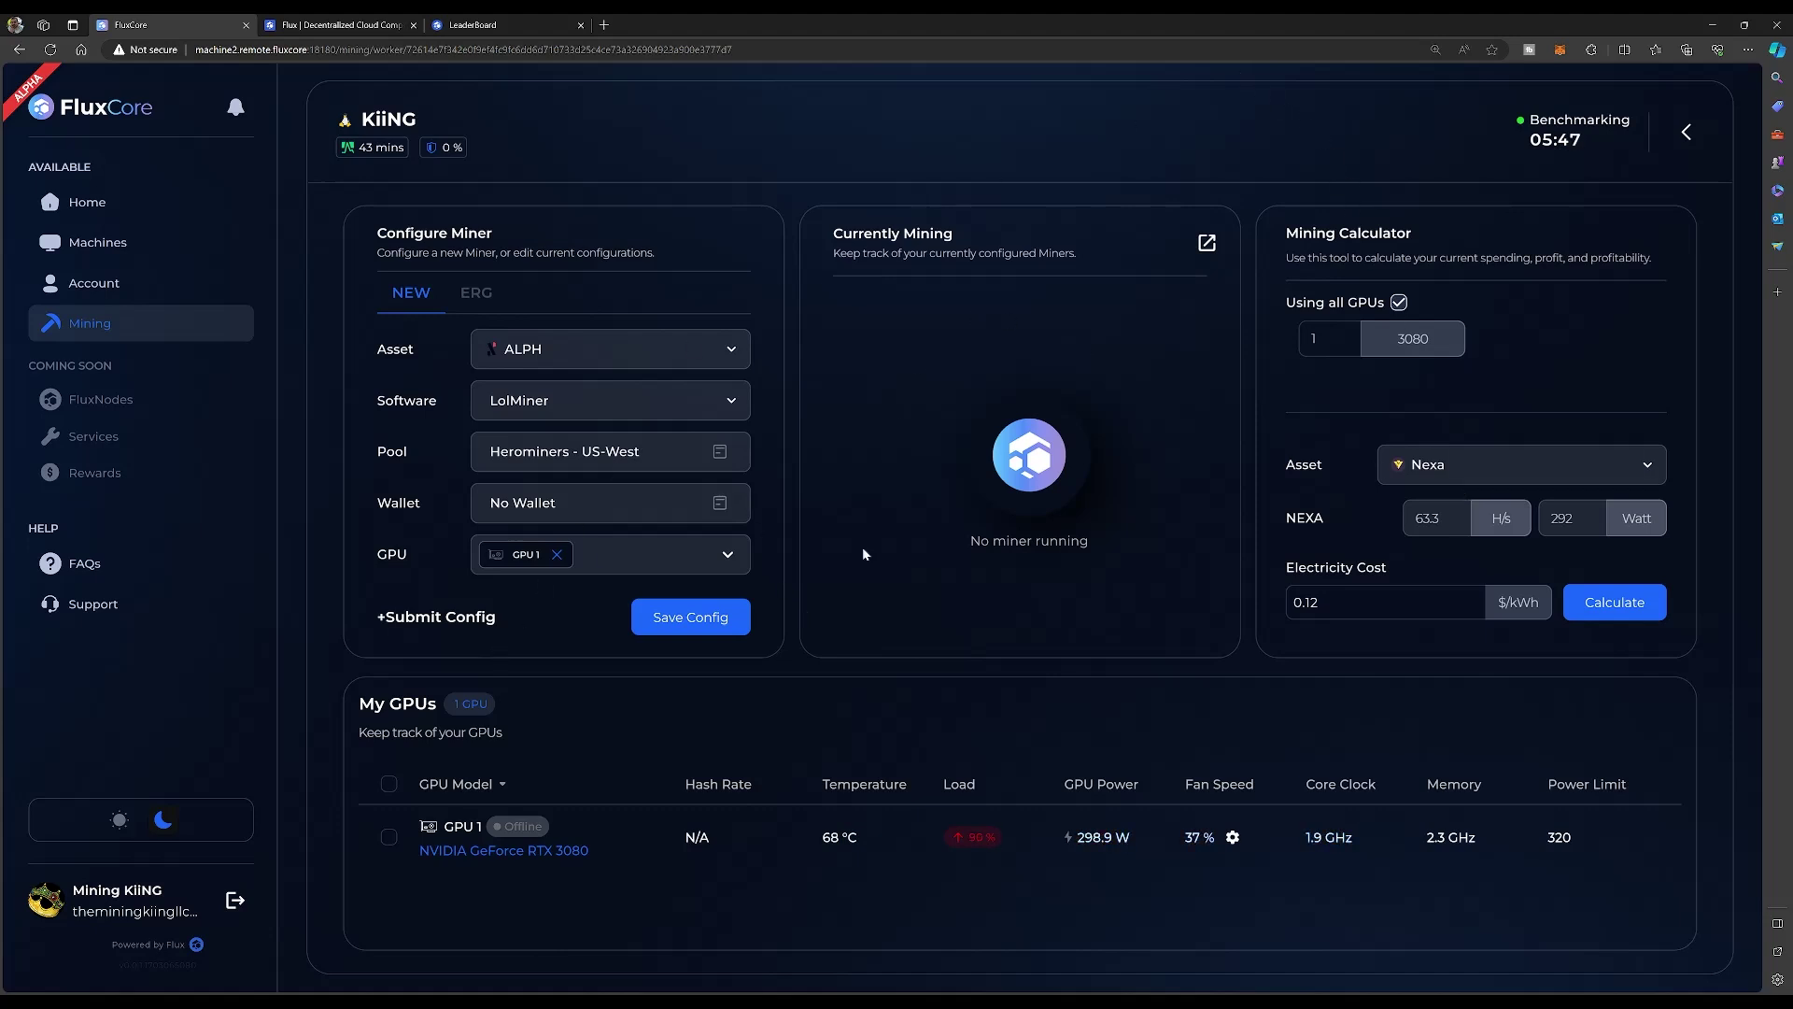
- Try to switch to the saved ERG miner configuration, but decline to leave the unsaved ALPH configuration
left_click(476, 294)
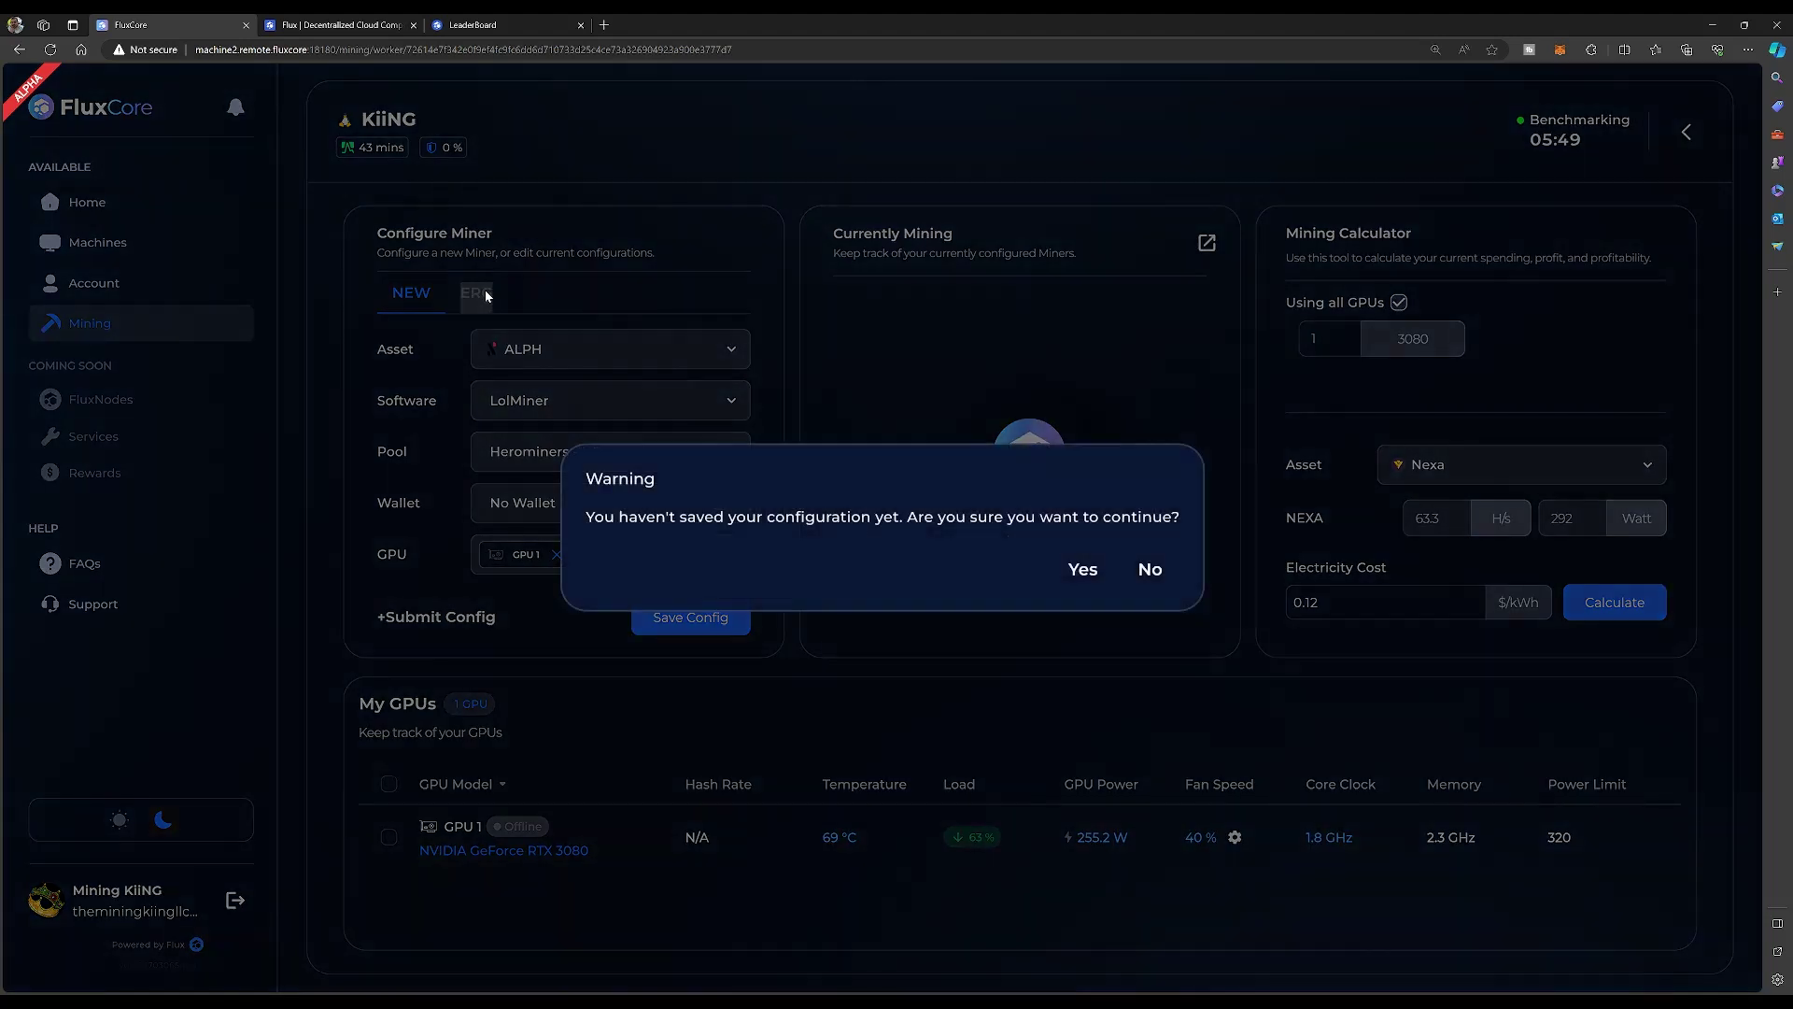
left_click(1151, 572)
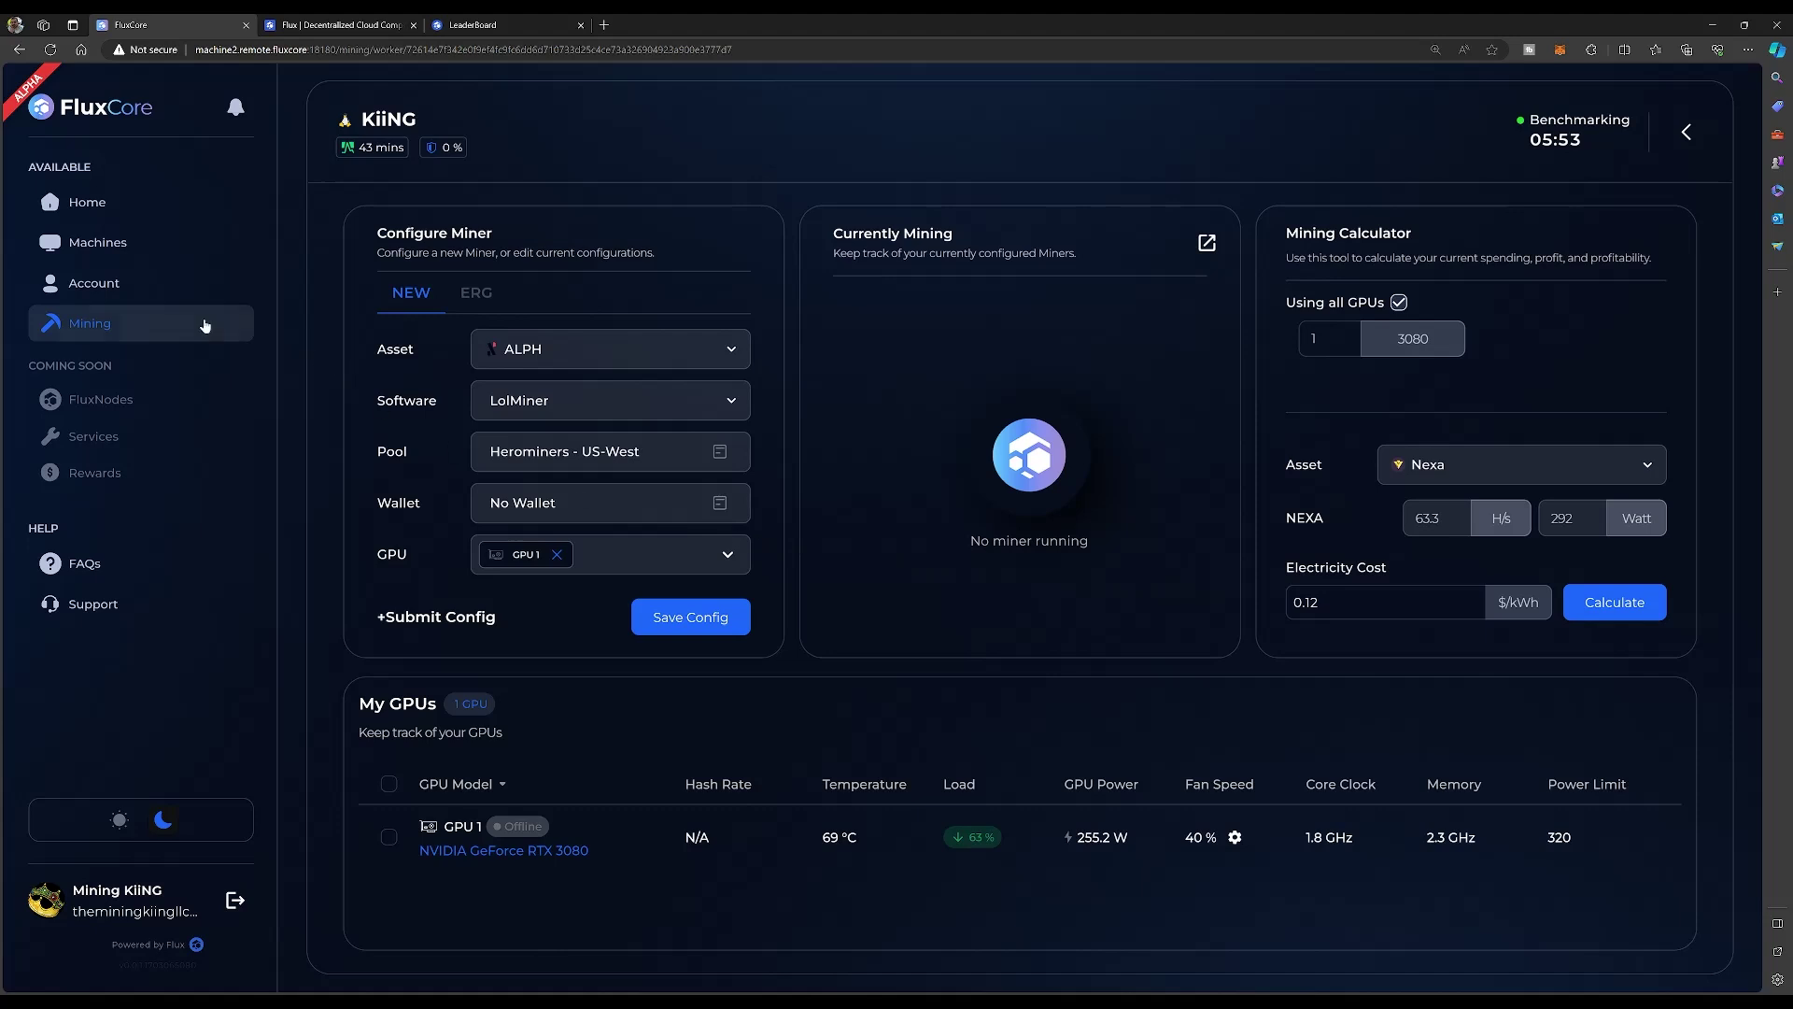
- Leave the mining configuration and open the benchmark page of the KiiNG machine
left_click(187, 243)
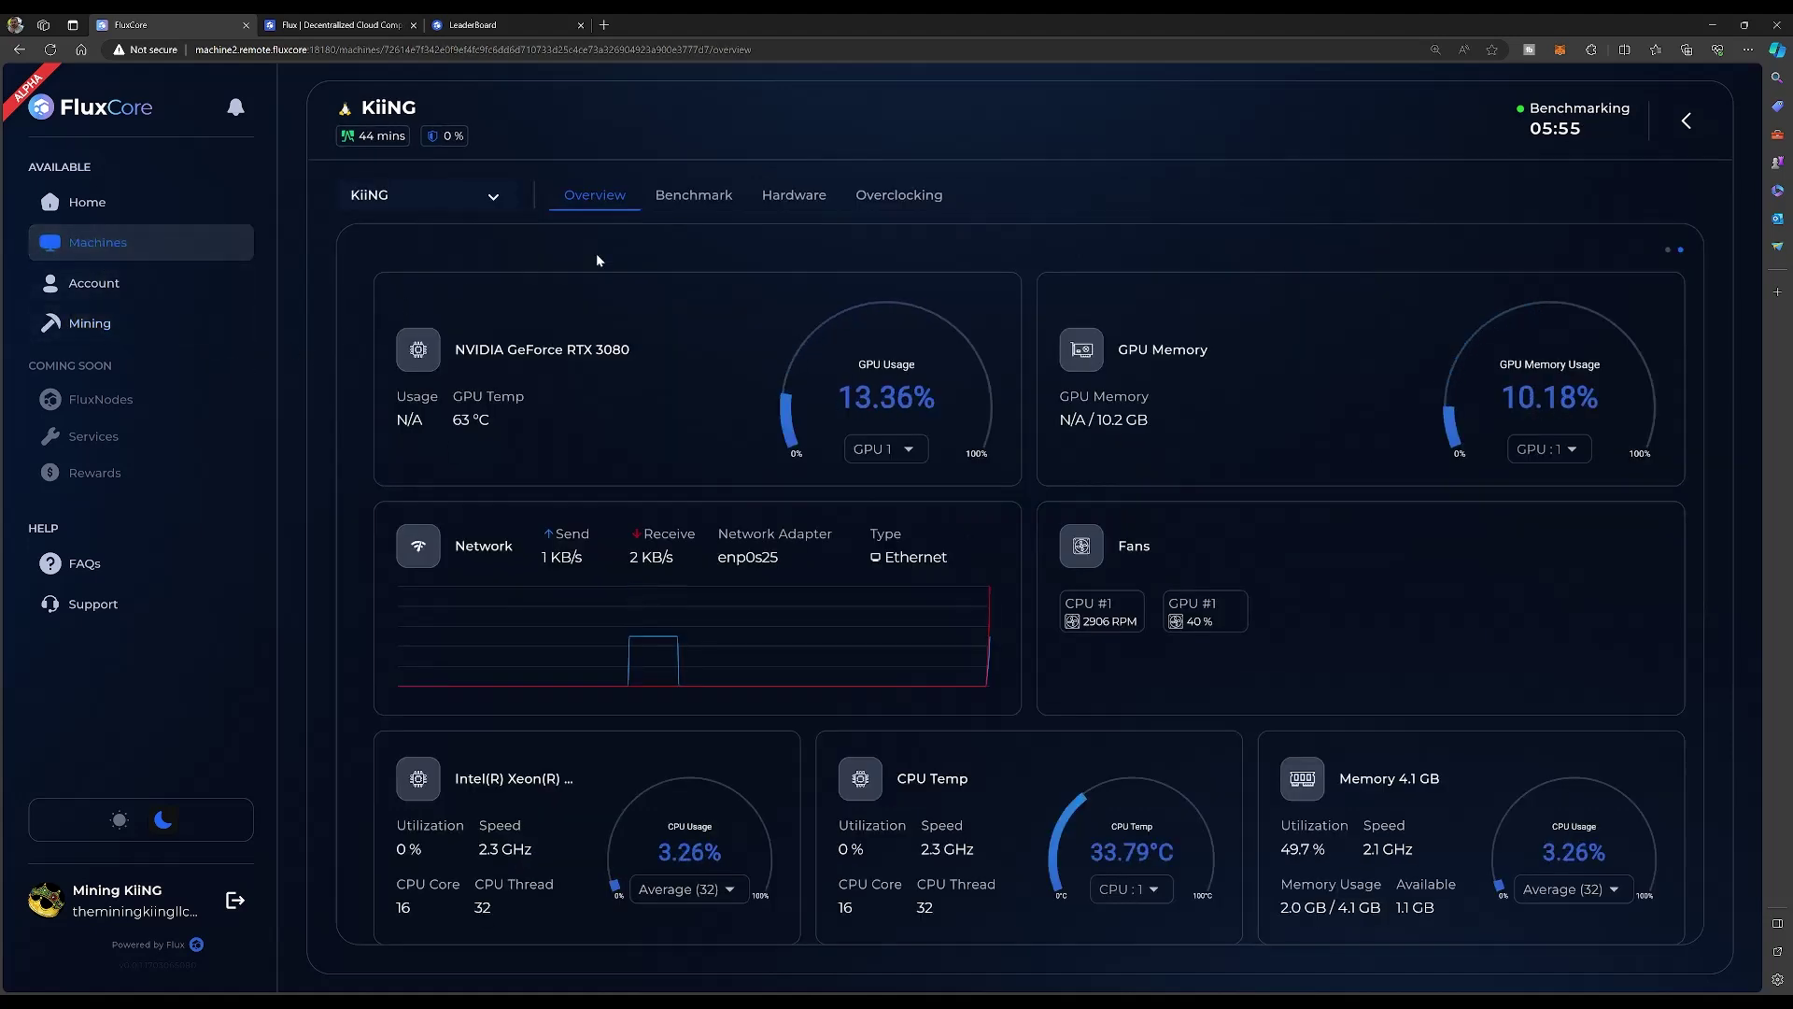
left_click(691, 196)
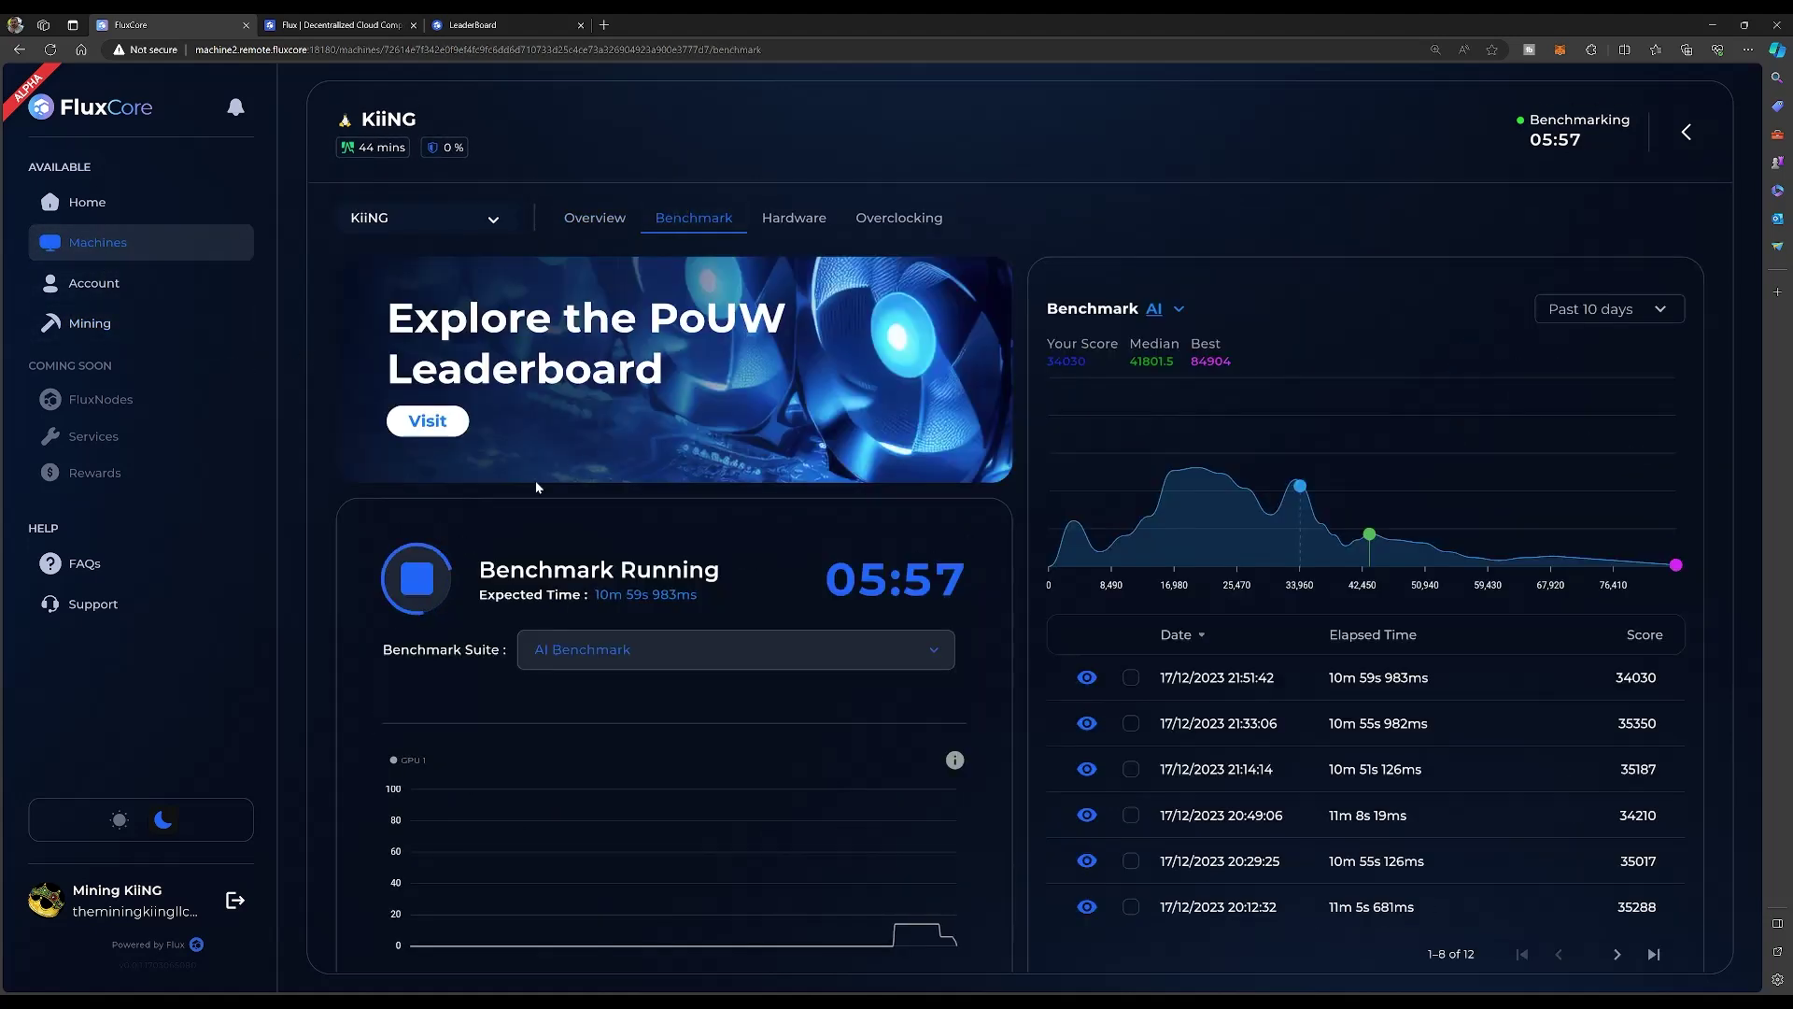